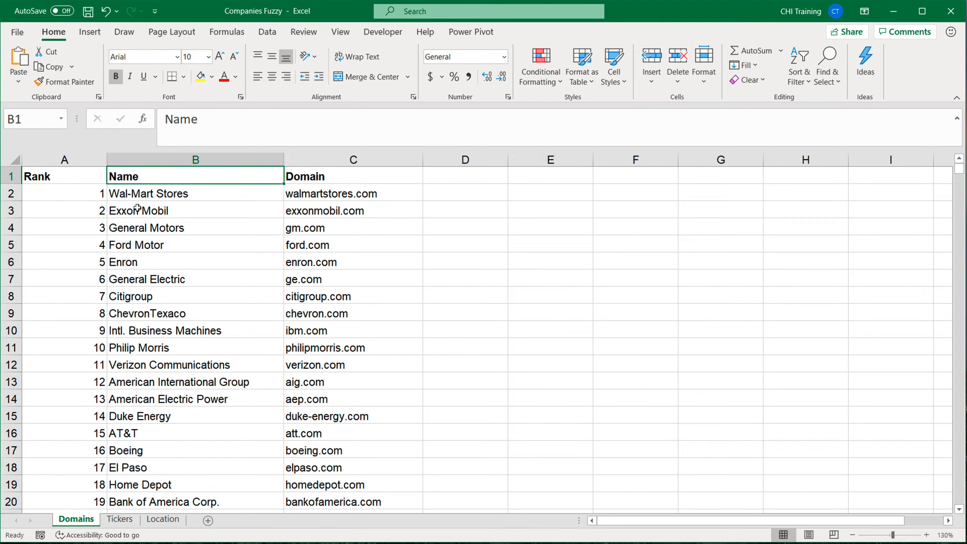
Examine the names, domains, tickers and market values on the Domains and Tickers sheets, comparing how Wal-Mart is written on each
left_click_drag(147, 192, 126, 381)
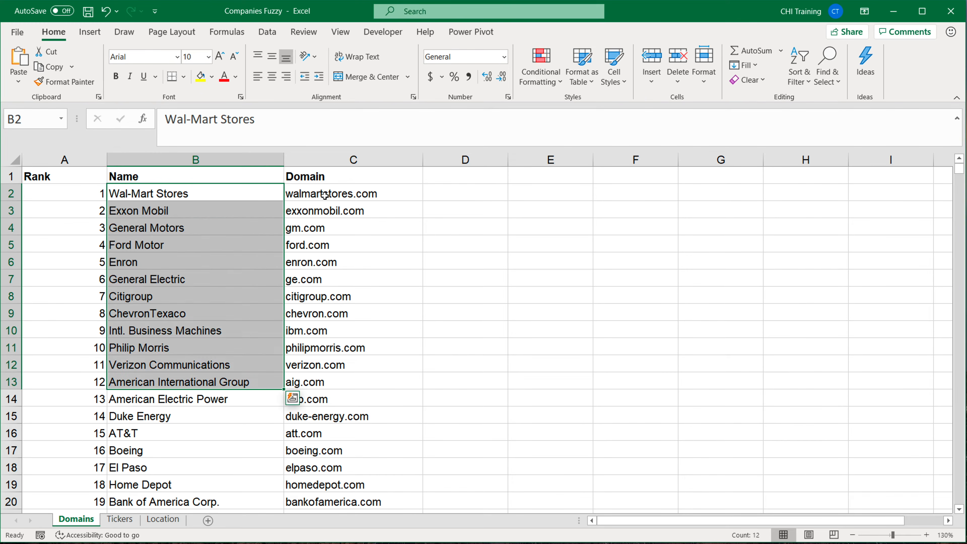
left_click_drag(325, 195, 305, 399)
left_click(146, 177)
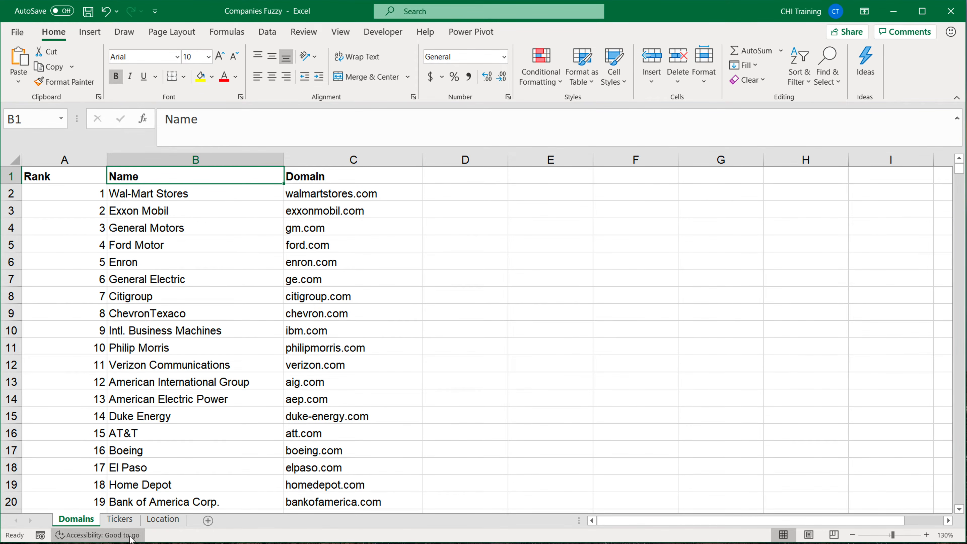
left_click(120, 519)
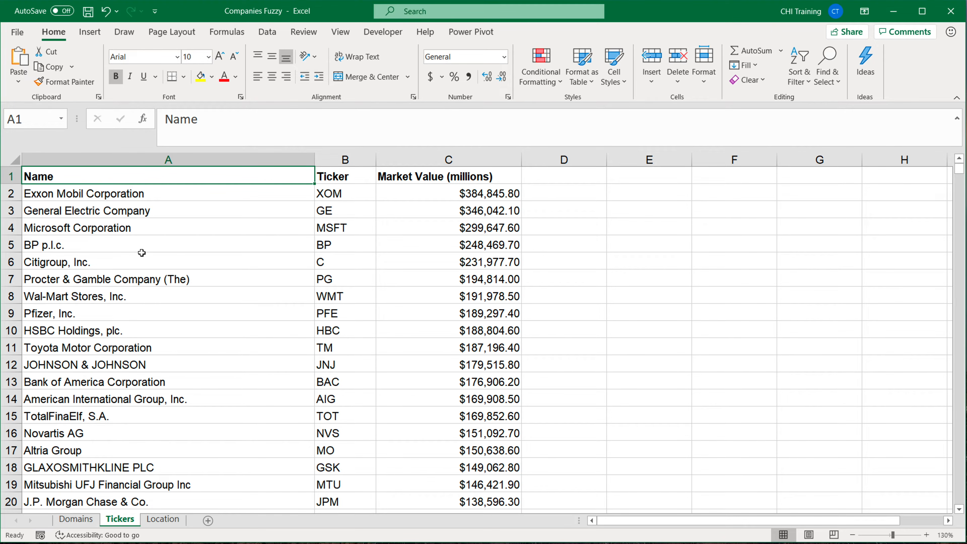
scroll(144, 255, "up", 1)
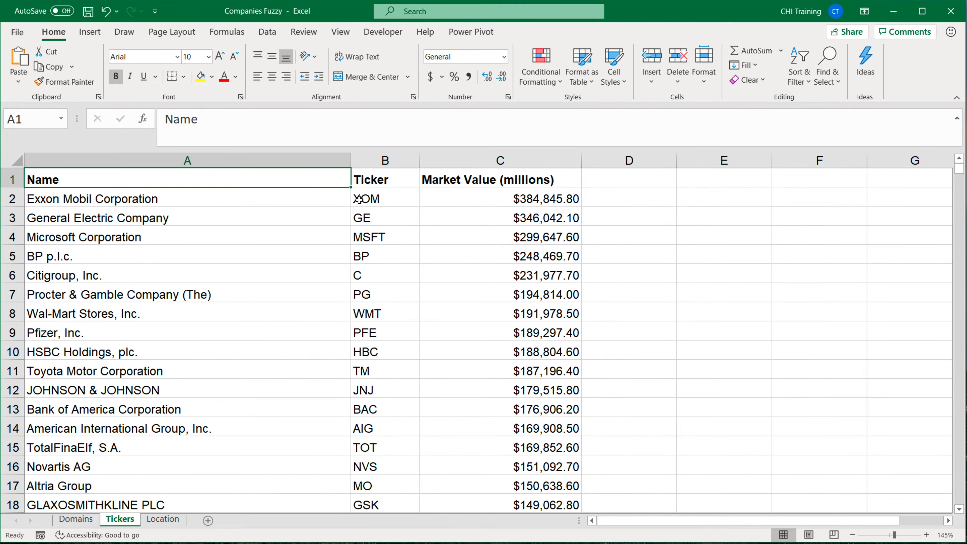
left_click(518, 202)
left_click_drag(505, 231, 505, 409)
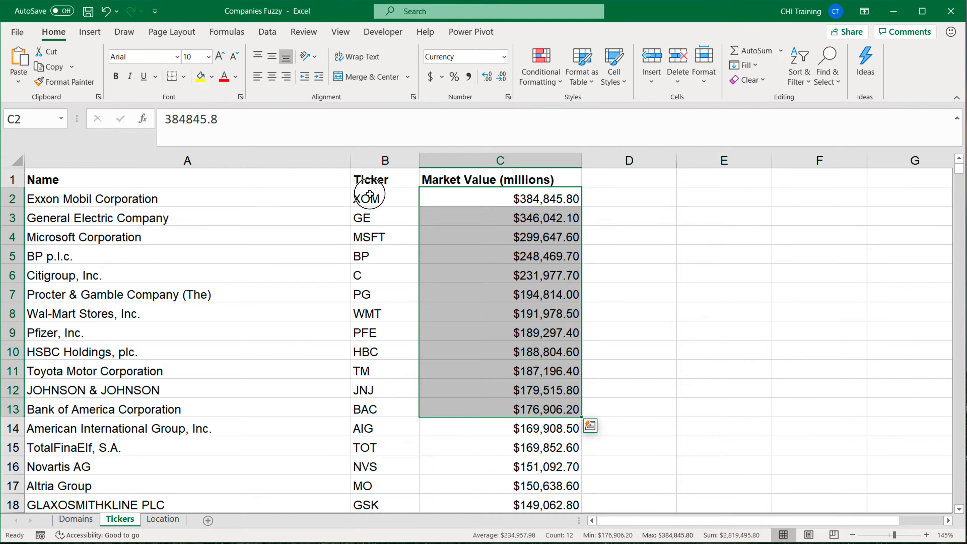
left_click_drag(367, 199, 366, 370)
left_click(67, 177)
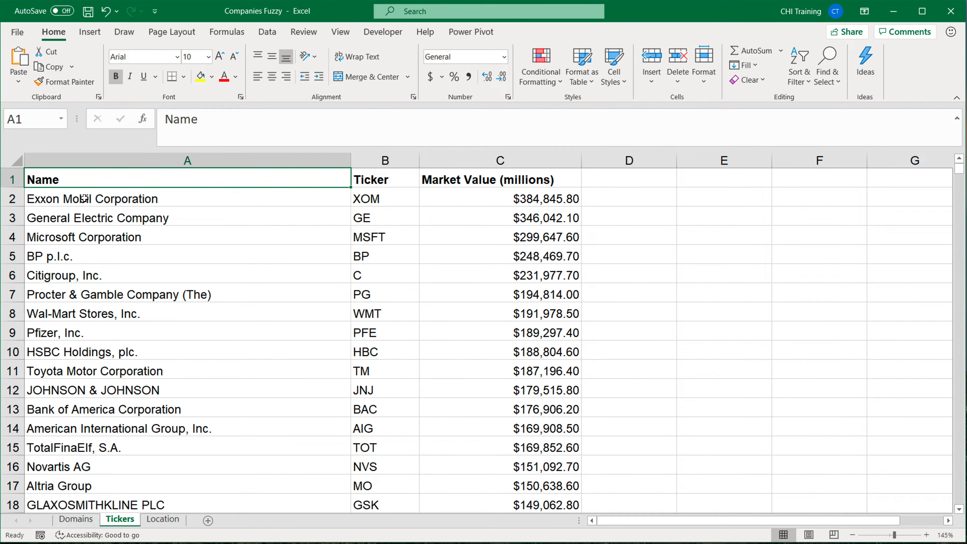
left_click(72, 314)
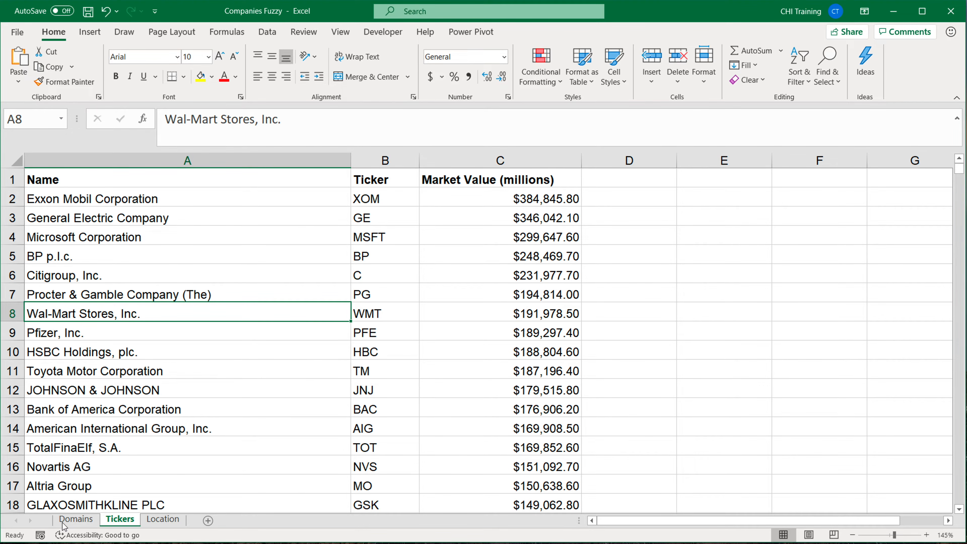
left_click(77, 518)
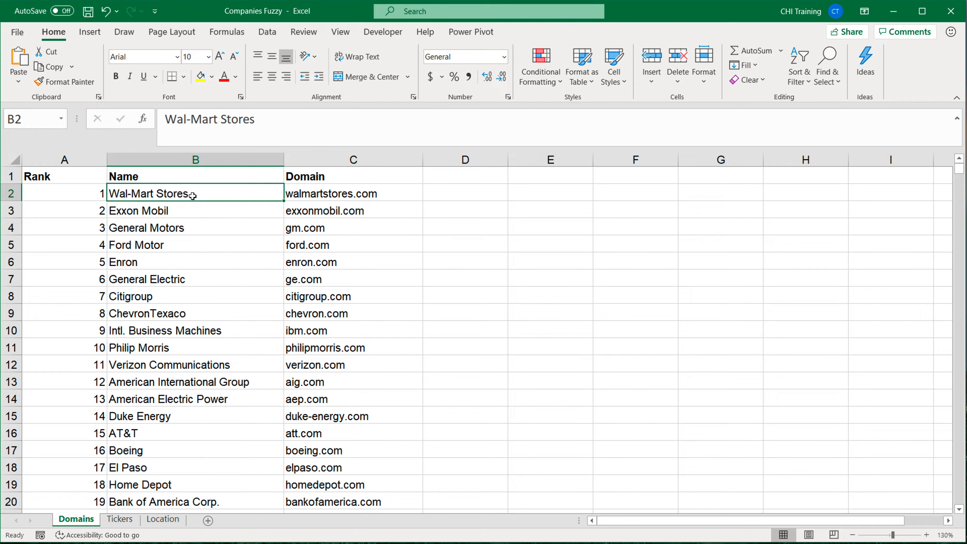
left_click(120, 519)
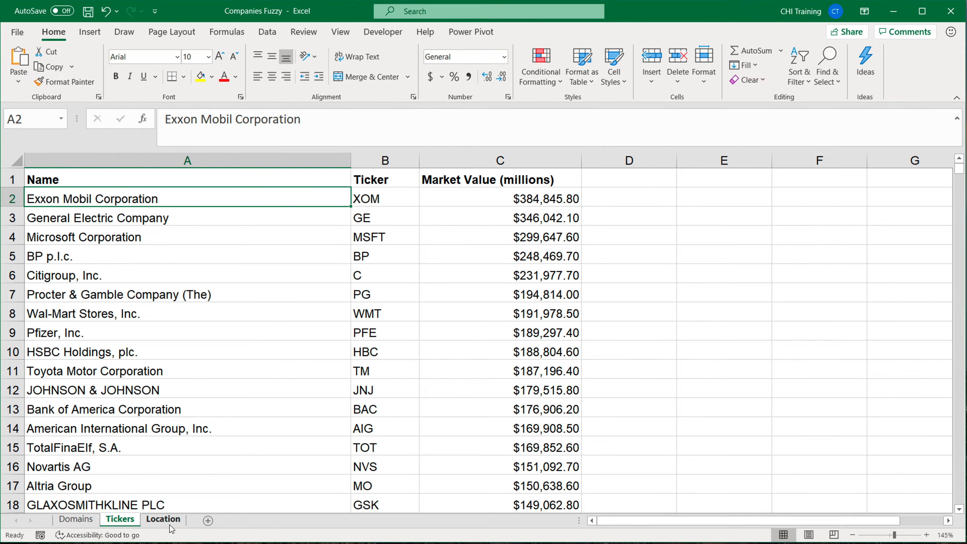
Examine the companies, cities and states on the Location sheet and compare its company names with those on the Domains and Tickers sheets
left_click(163, 519)
left_click_drag(74, 194, 76, 416)
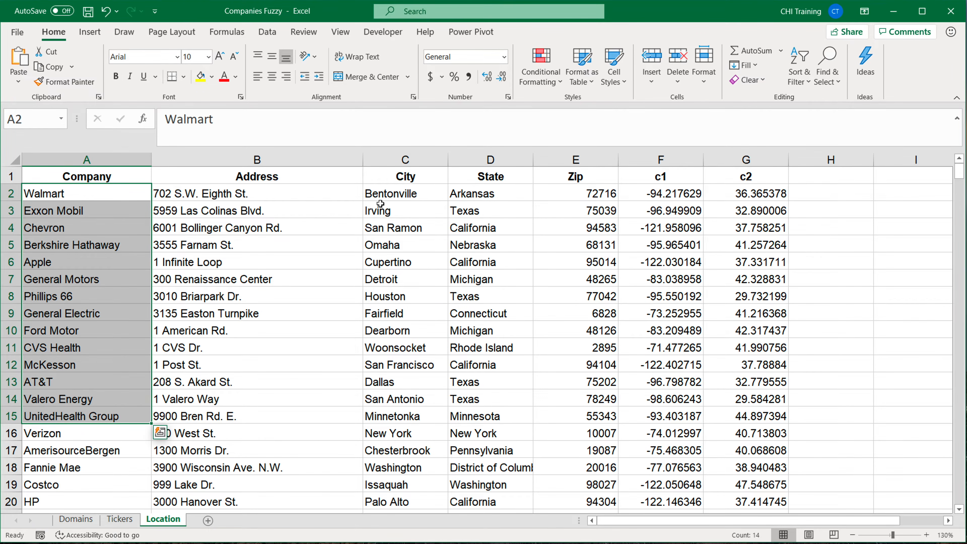
left_click_drag(381, 204, 451, 429)
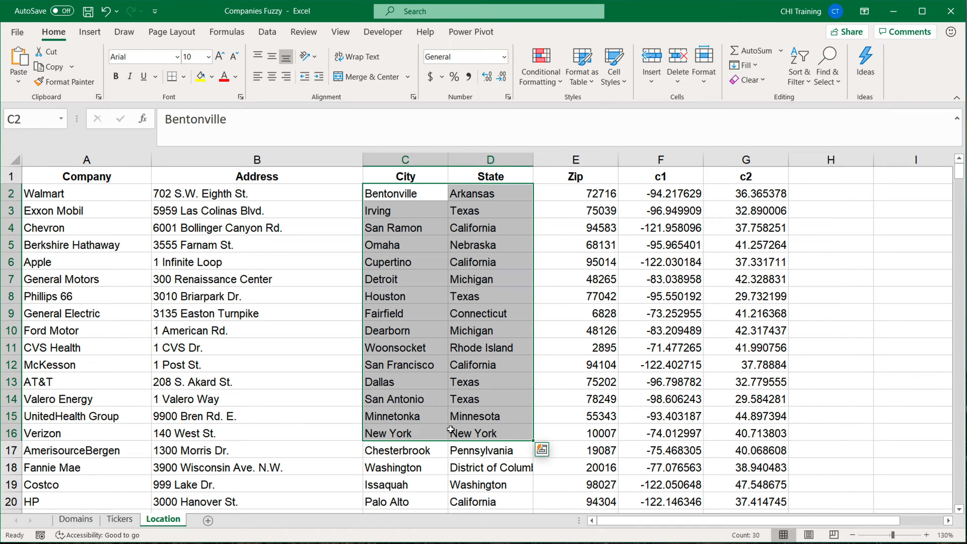
left_click(61, 195)
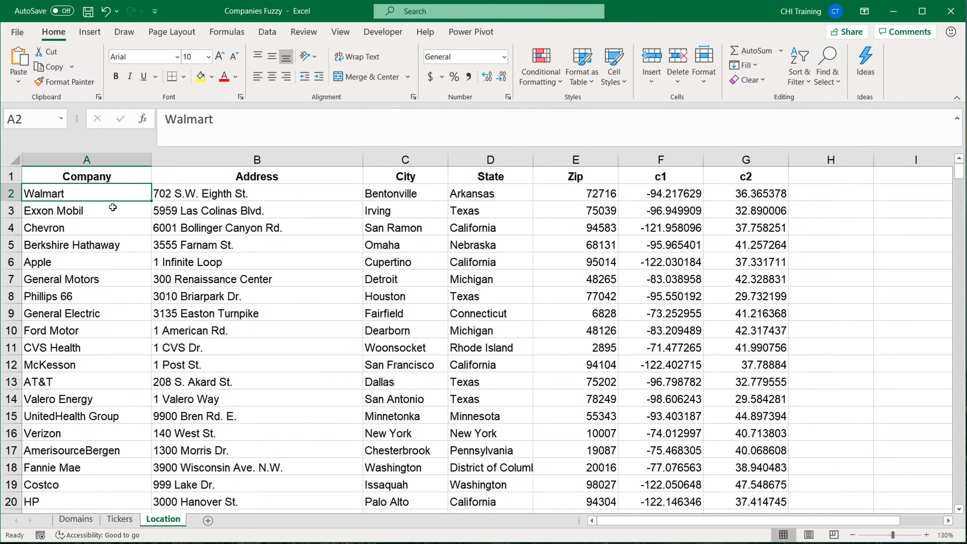
left_click(91, 520)
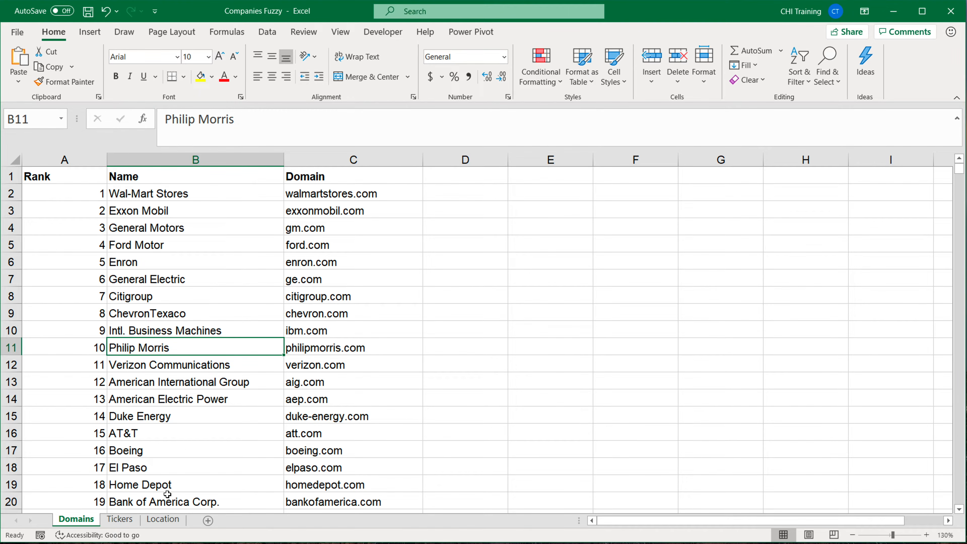
left_click(119, 519)
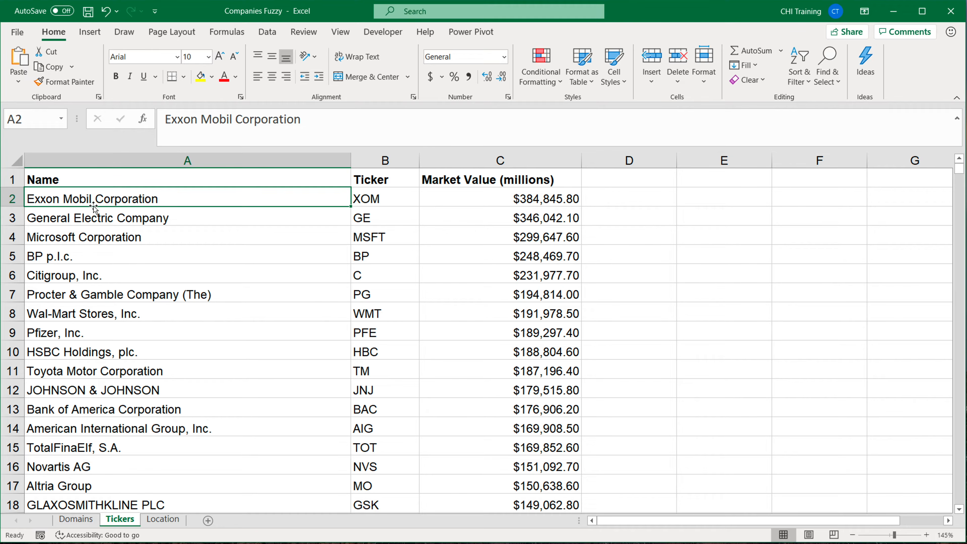
left_click(140, 312)
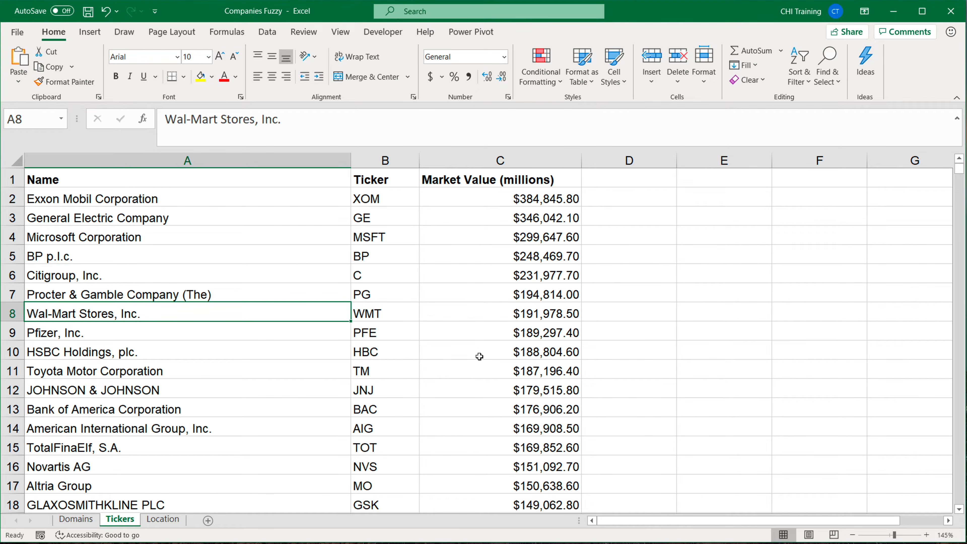
left_click_drag(134, 180, 129, 411)
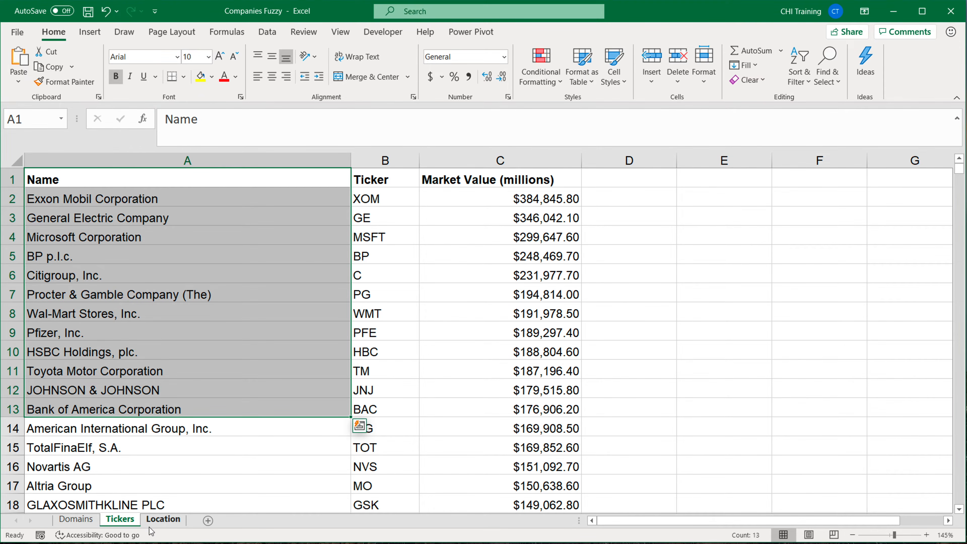
left_click(159, 523)
left_click_drag(94, 194, 90, 455)
left_click(76, 524)
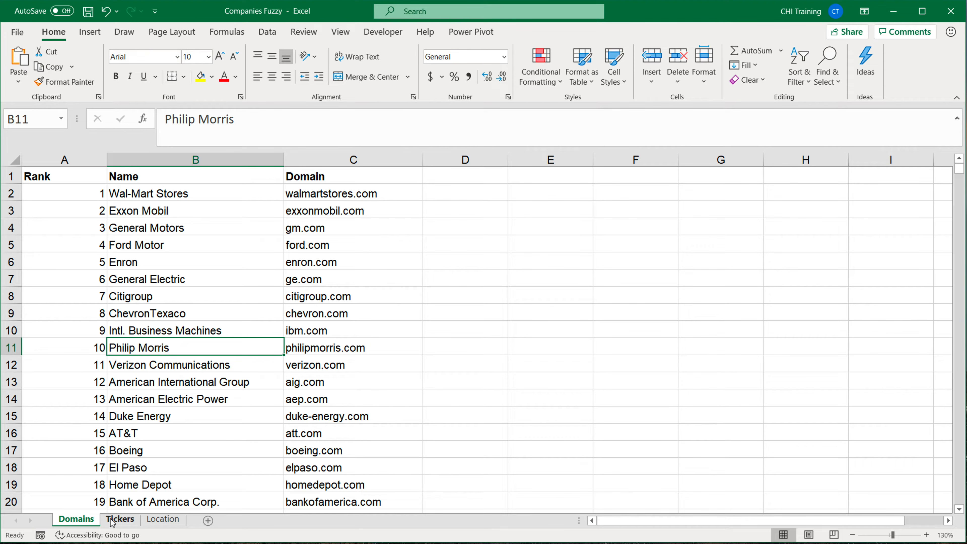
Convert the Domains sheet's data range A1:C1001 into a table with headers
left_click(91, 177)
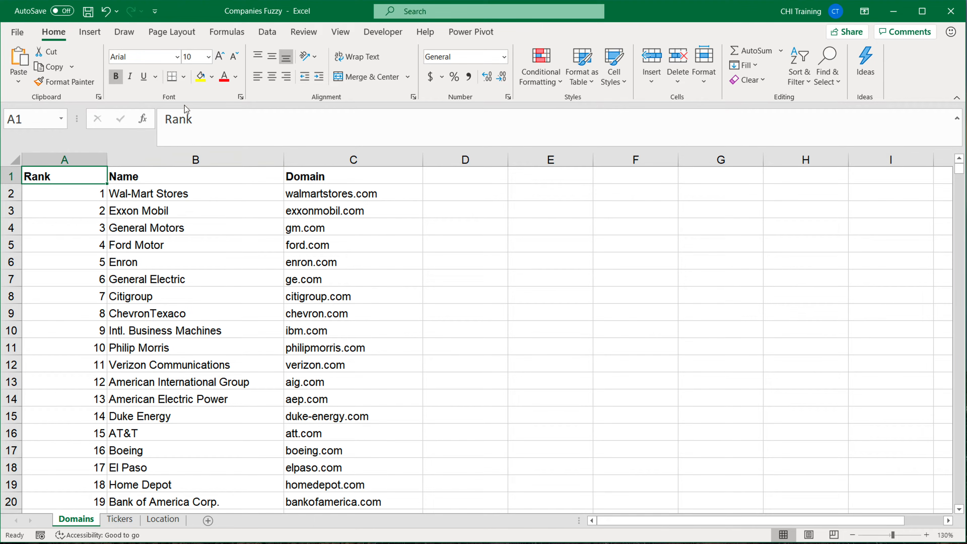
left_click(120, 519)
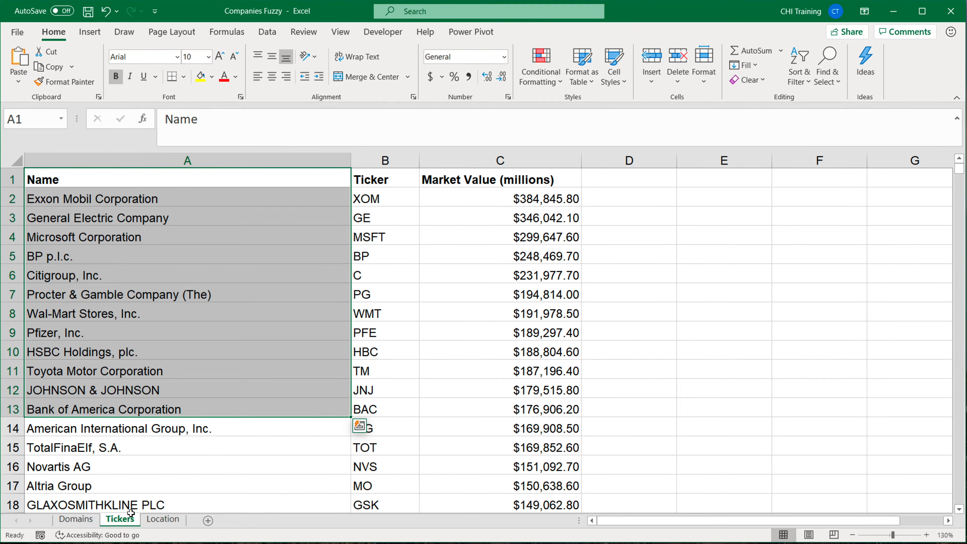
left_click(163, 519)
left_click(67, 522)
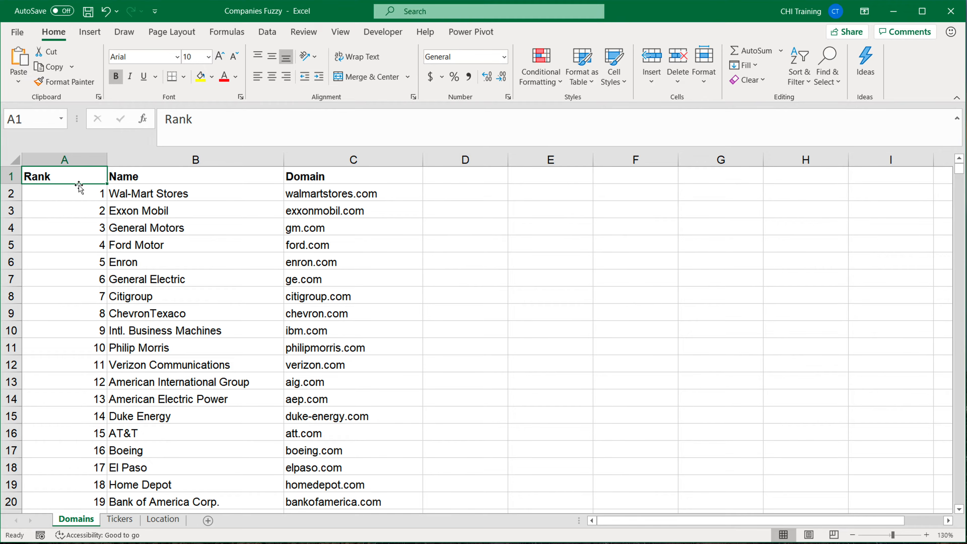
left_click(89, 32)
left_click(109, 61)
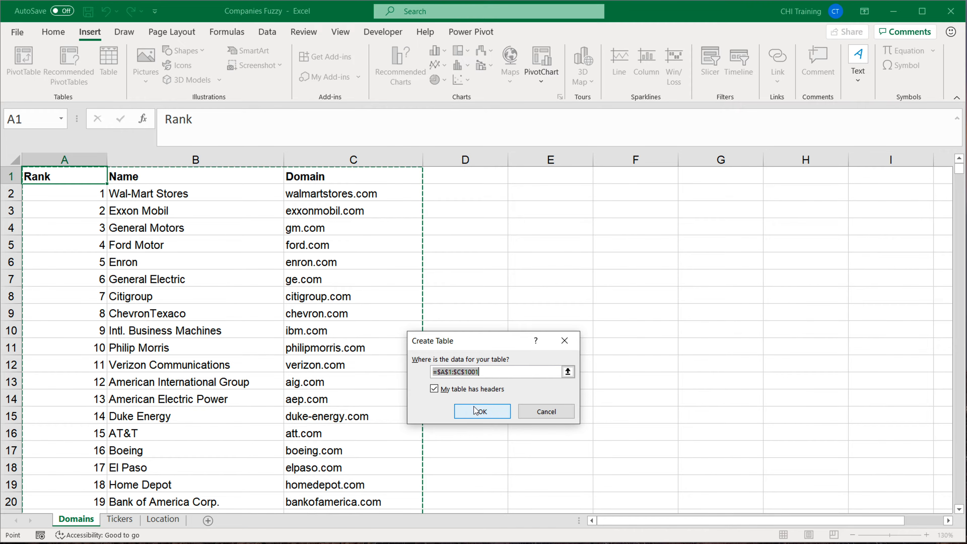
left_click(481, 412)
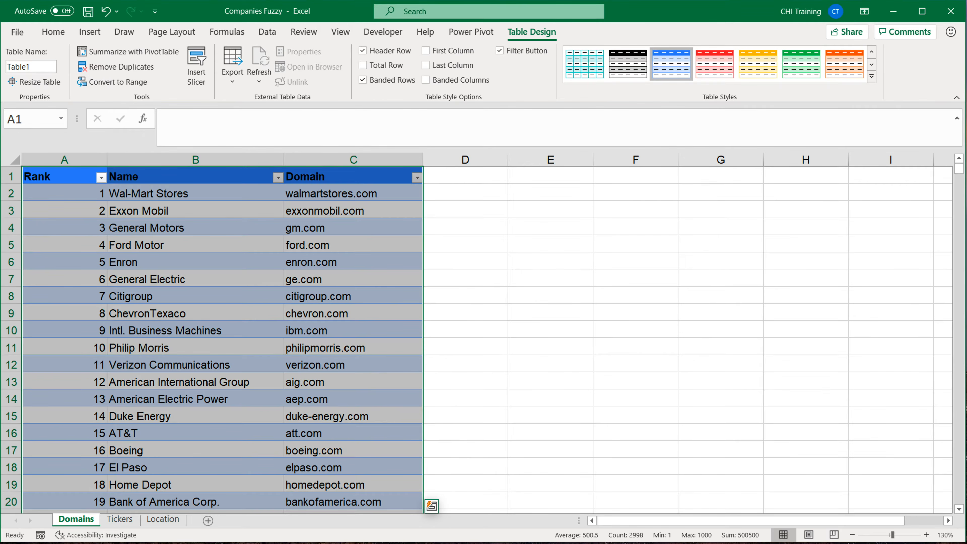
Convert the Name, Ticker and Market Value data on the Tickers sheet into a table
left_click(119, 519)
left_click(122, 181)
left_click(90, 32)
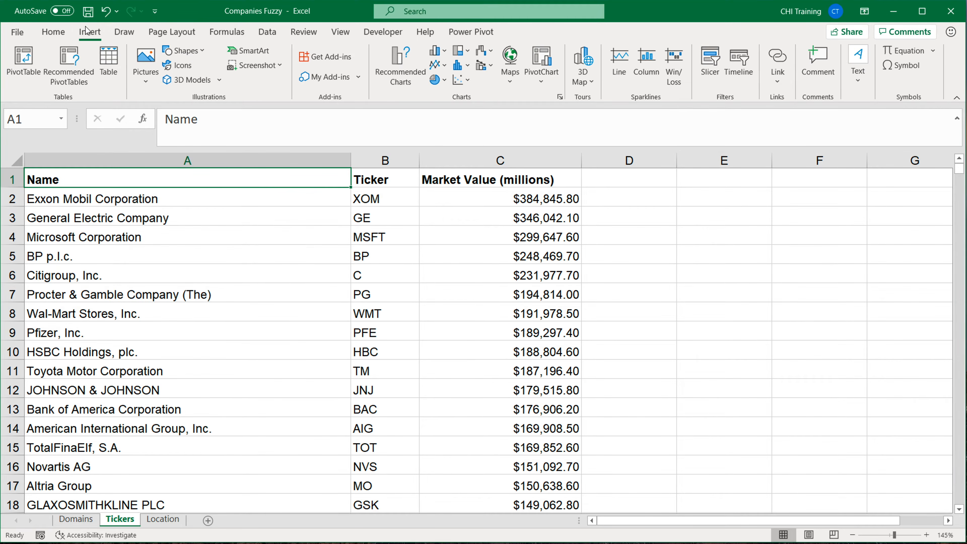
left_click(109, 63)
left_click(481, 408)
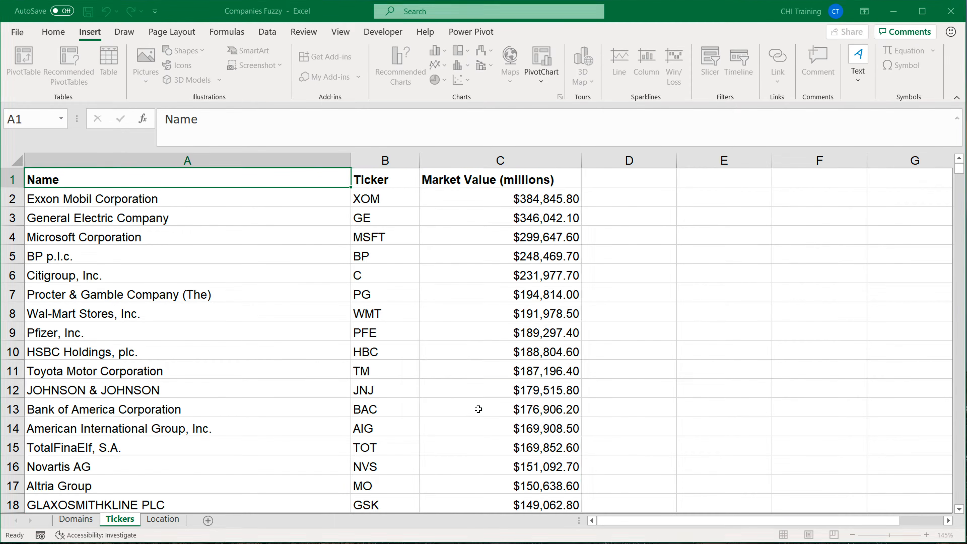
Convert the company address data on the Location sheet, from Company through c2, into a table
left_click(164, 519)
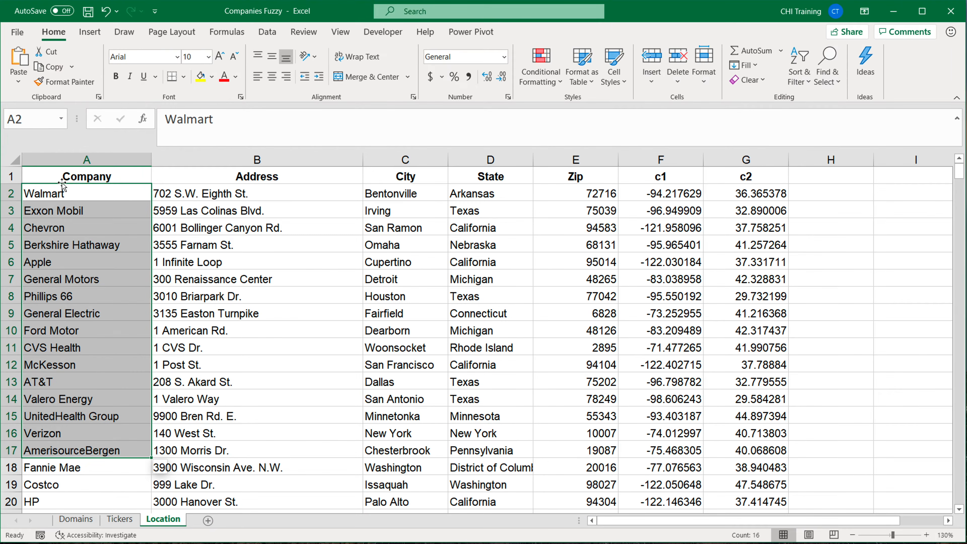
left_click(69, 176)
left_click(89, 32)
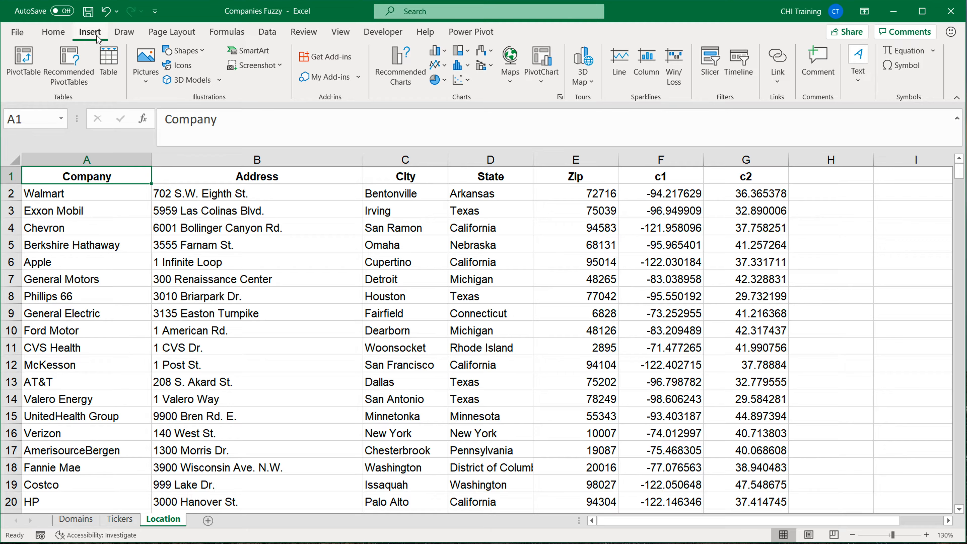
left_click(108, 61)
left_click(485, 413)
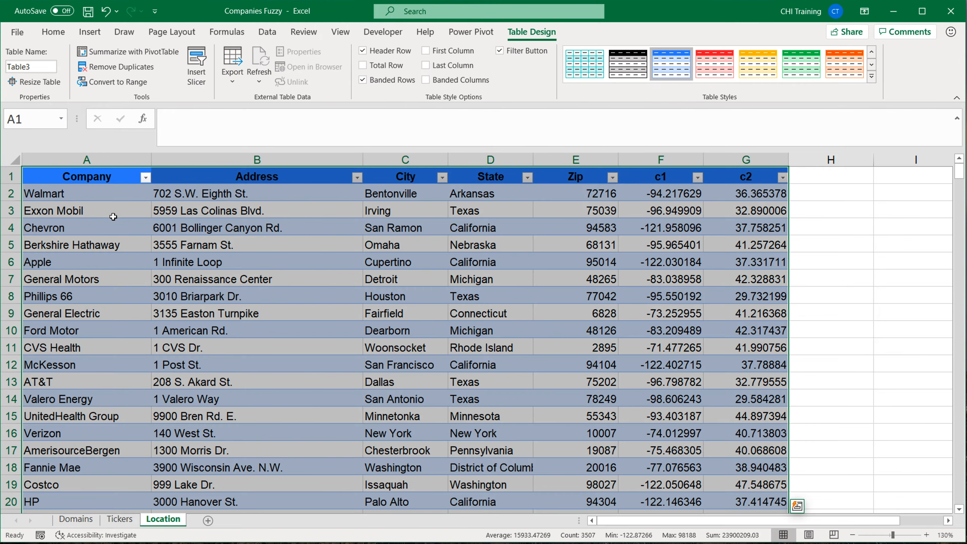
Check how many rows the tables on the Domains, Tickers and Location sheets hold, returning to each table's header row
left_click(116, 519)
left_click(69, 521)
left_click(66, 341)
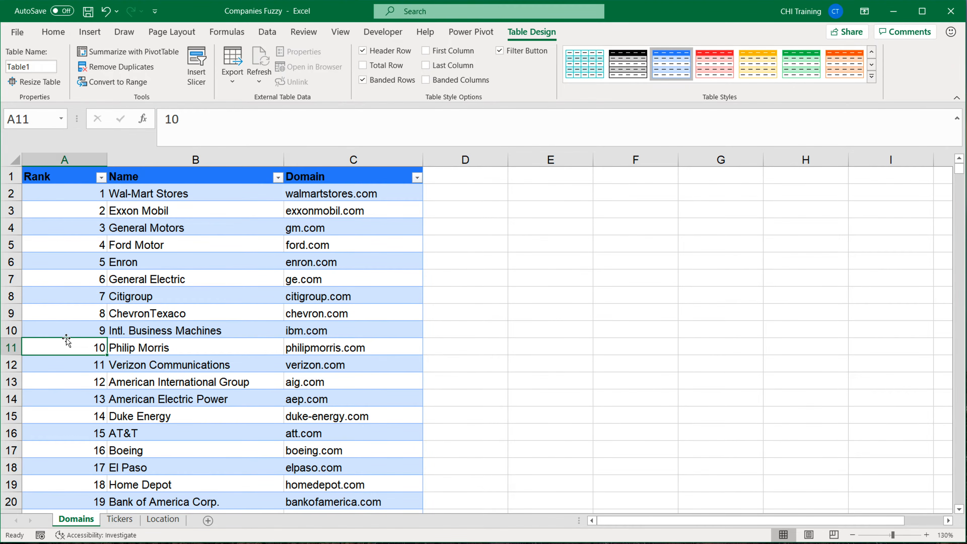
key("ctrl+Down")
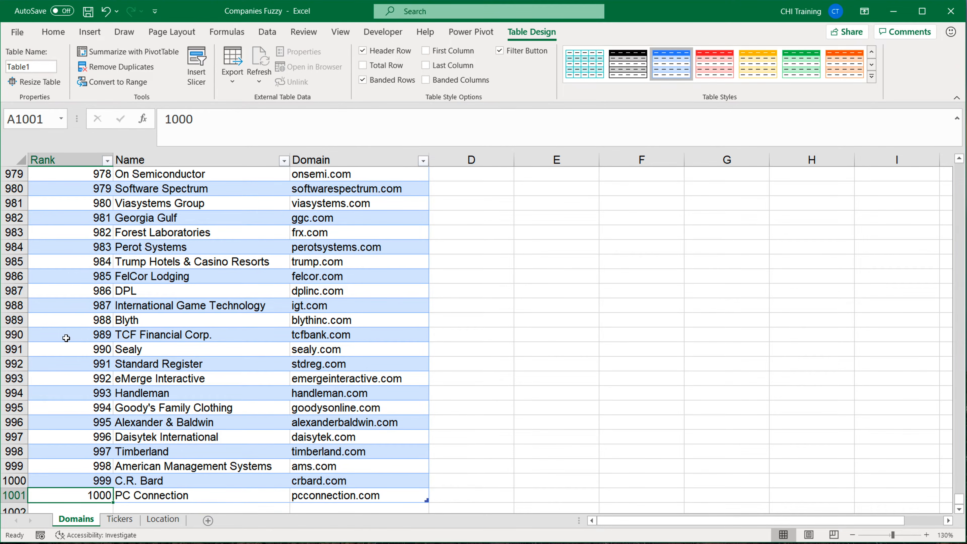
key("ctrl+Up")
left_click(119, 519)
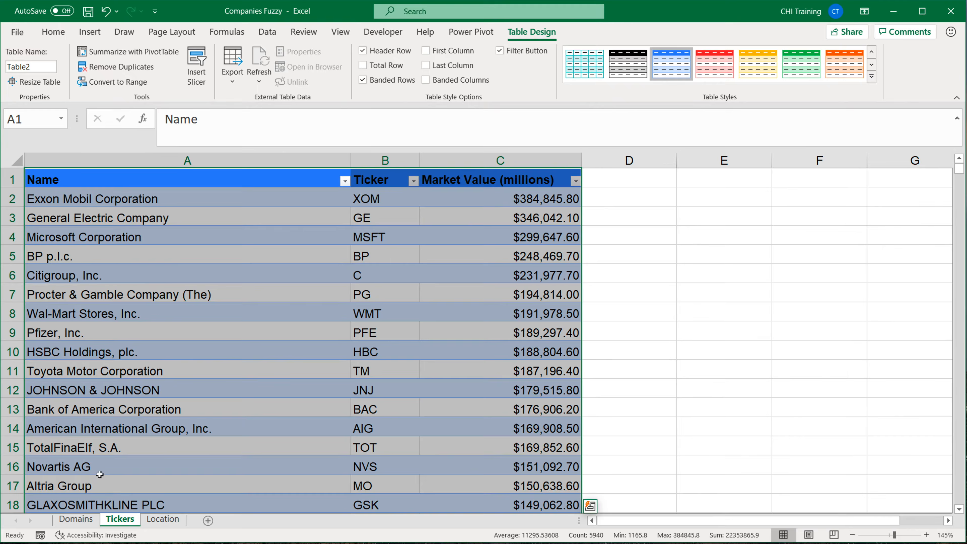
left_click(62, 195)
key("ctrl+Down")
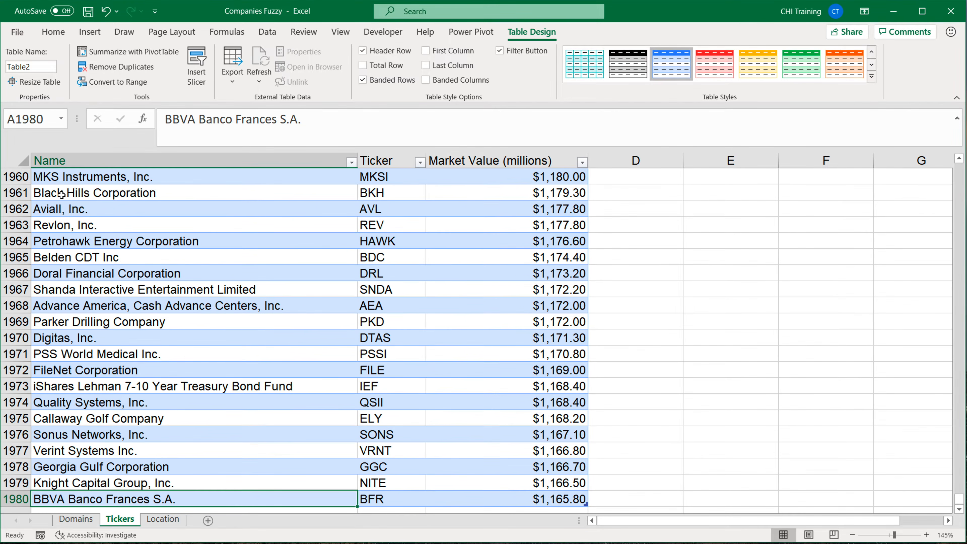
key("ctrl+Up")
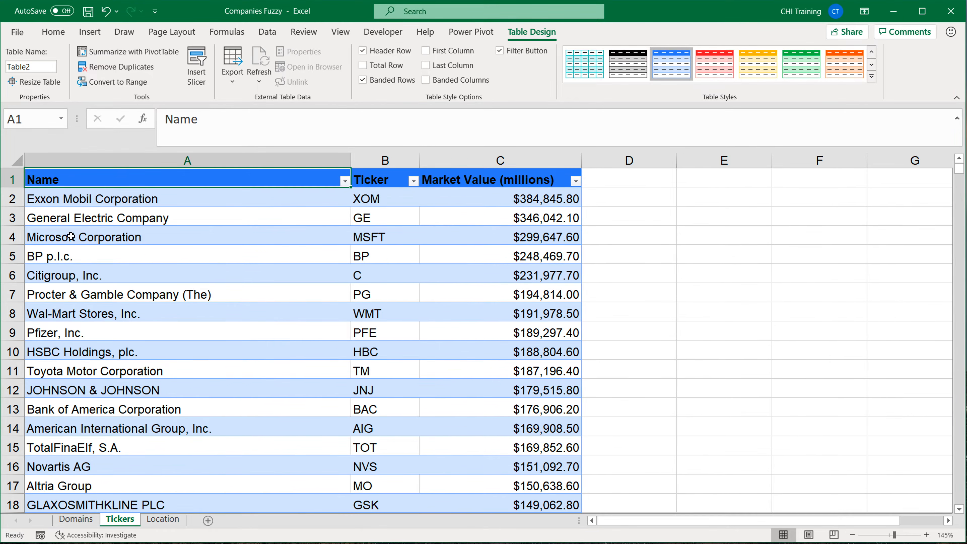
left_click(159, 515)
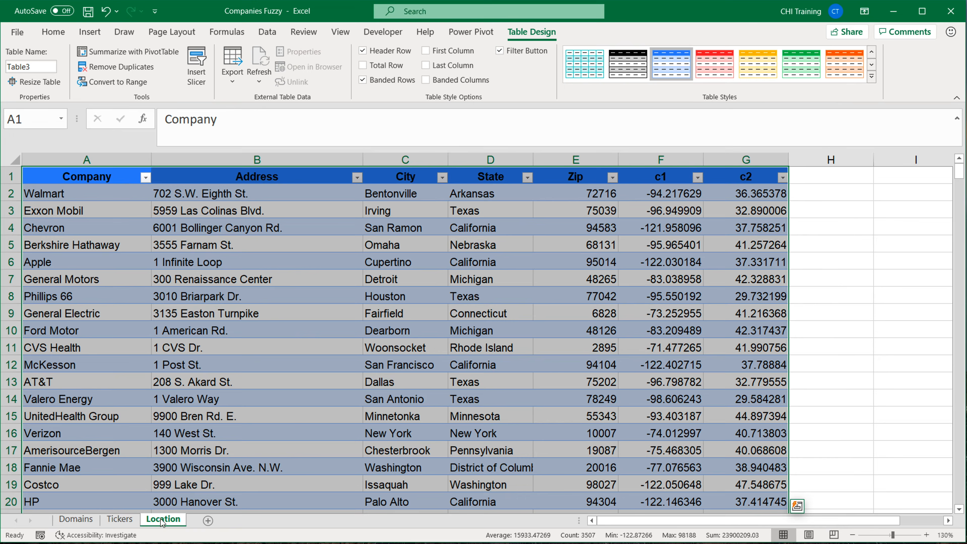
left_click(90, 206)
key("ctrl+Down")
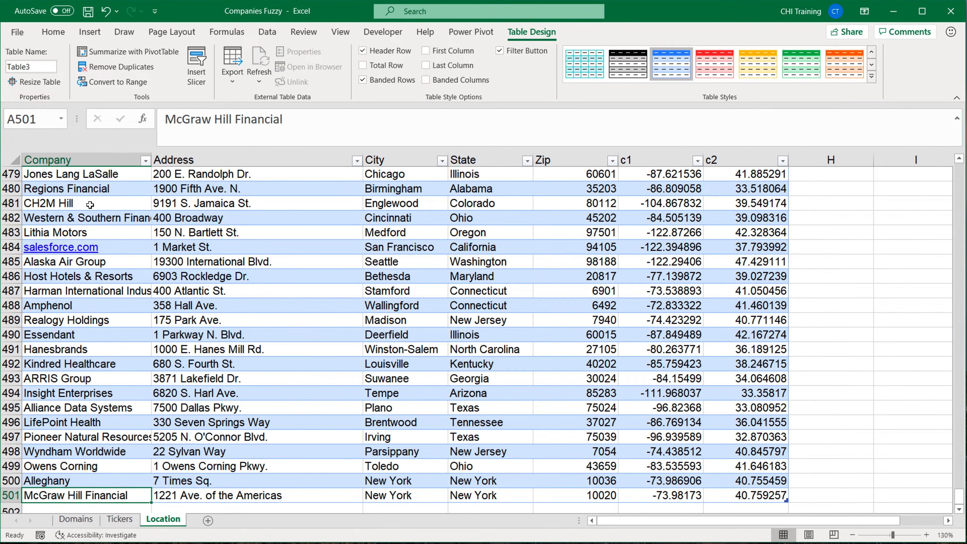
key("ctrl+Up")
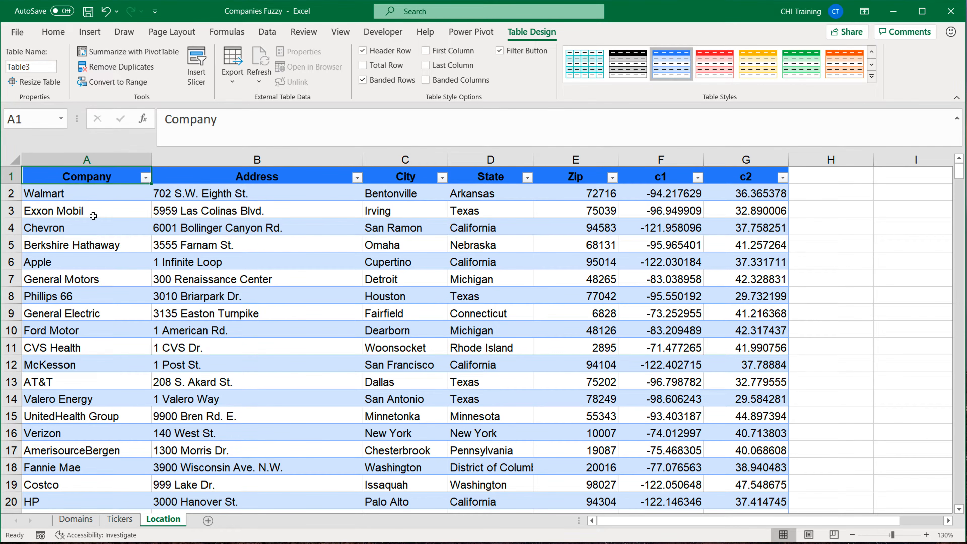
Review the ticker symbols beside the company names on the Tickers sheet
left_click(122, 520)
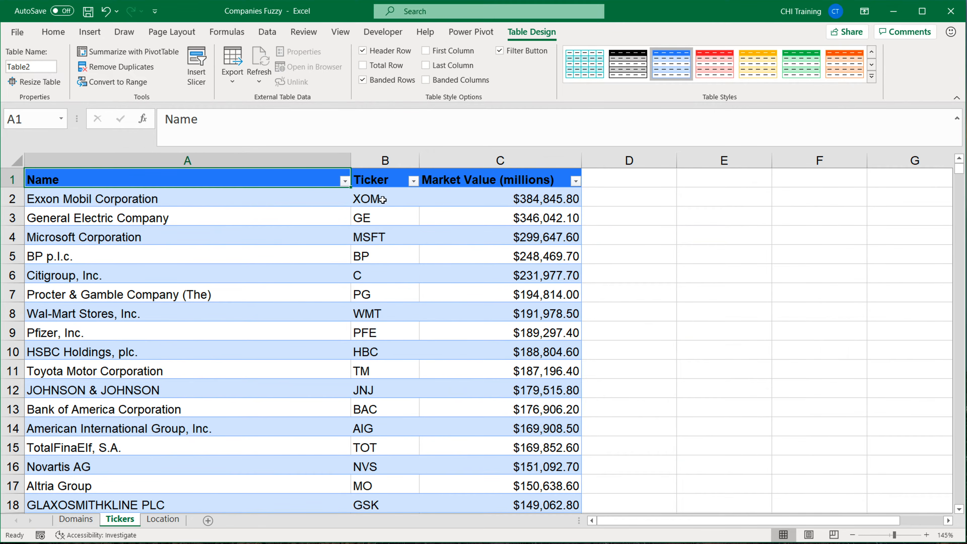
left_click_drag(383, 195, 385, 352)
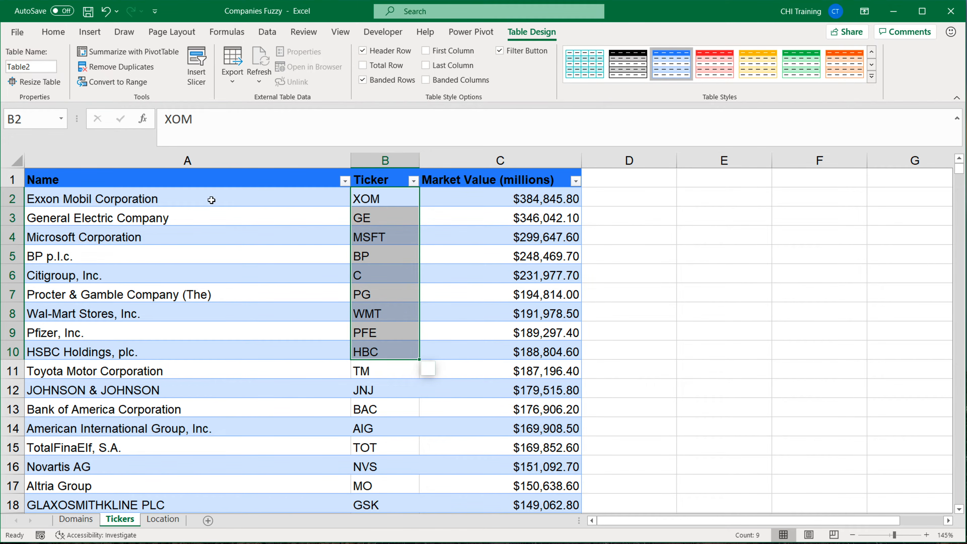
key("ctrl+Home")
Create a Power Query query from the company address table on the Location sheet and name it Location
left_click(168, 519)
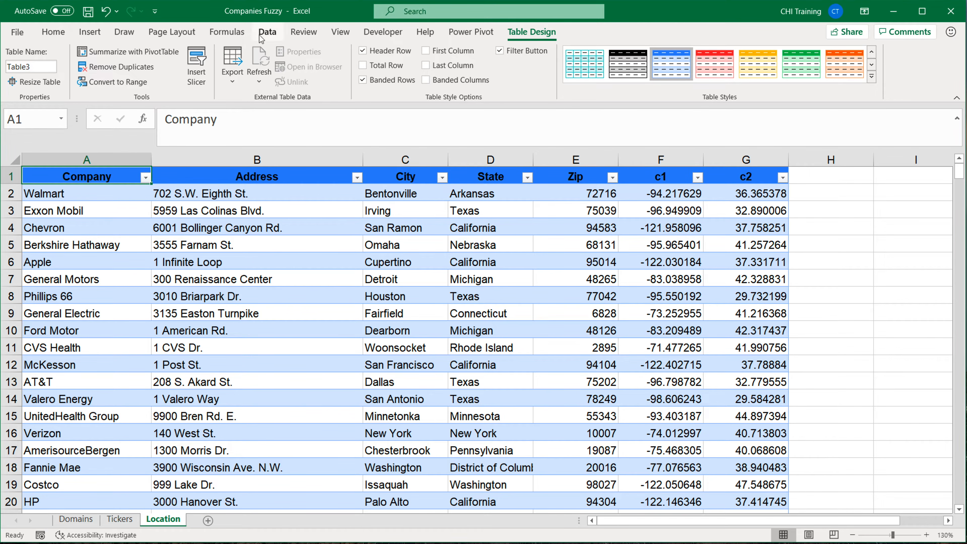
left_click(267, 33)
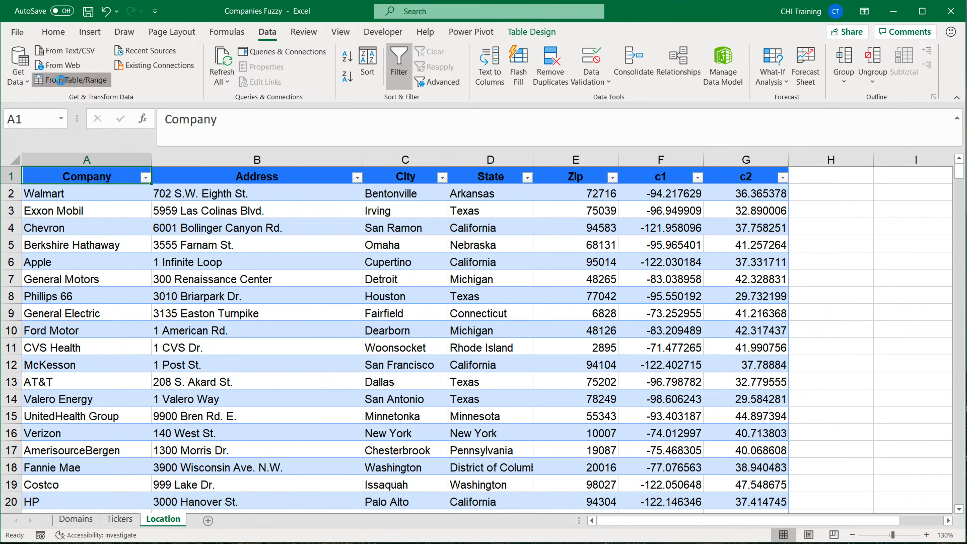
left_click(60, 80)
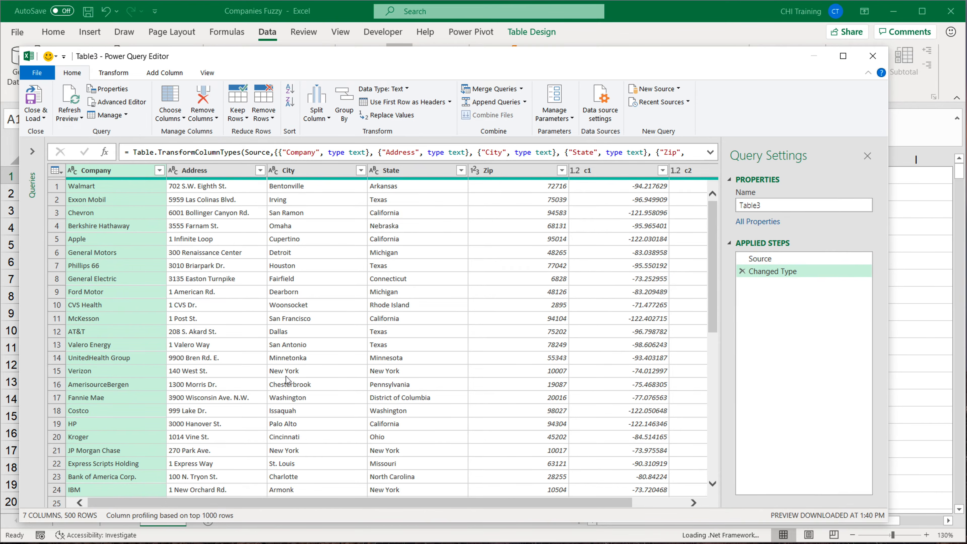
left_click(769, 206)
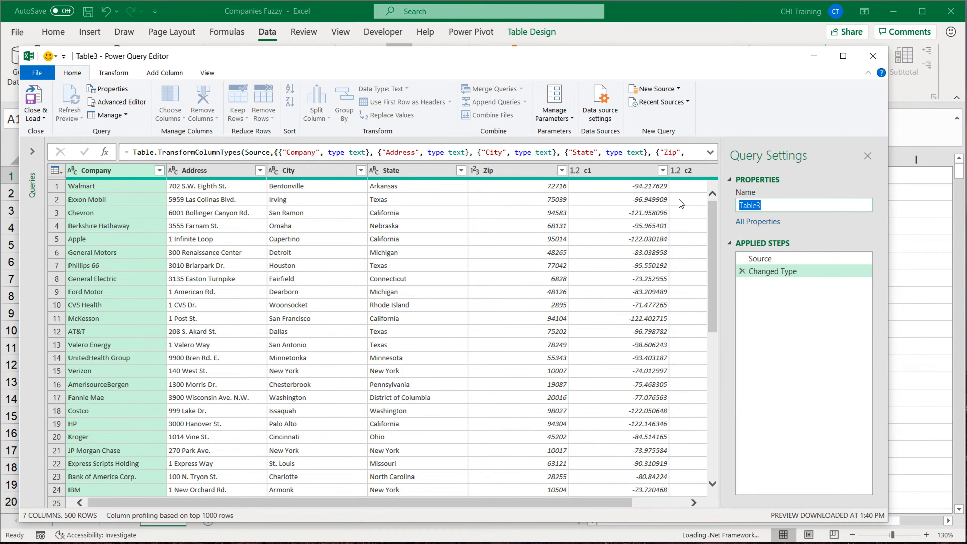
type("Location")
key("Return")
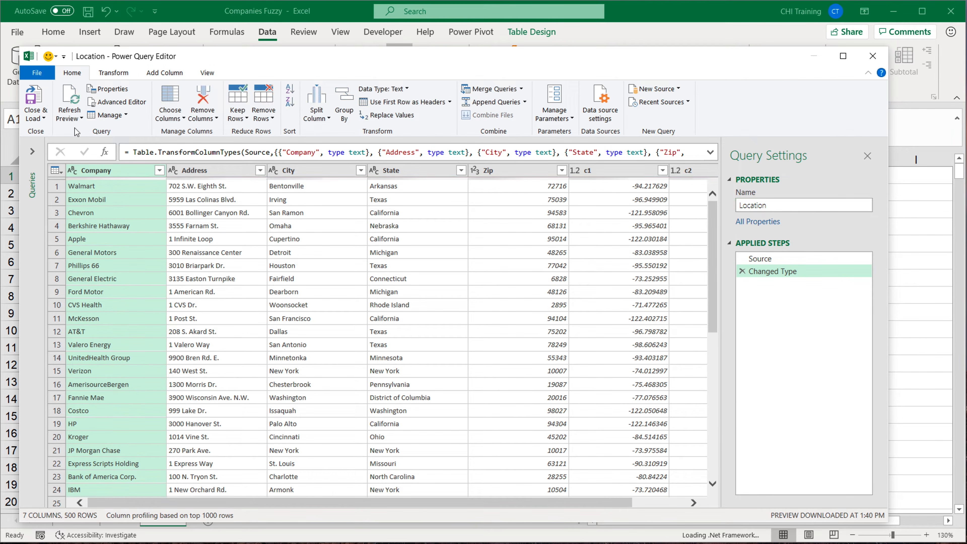
Load the Location query as a connection only and switch to the Tickers sheet
left_click(44, 119)
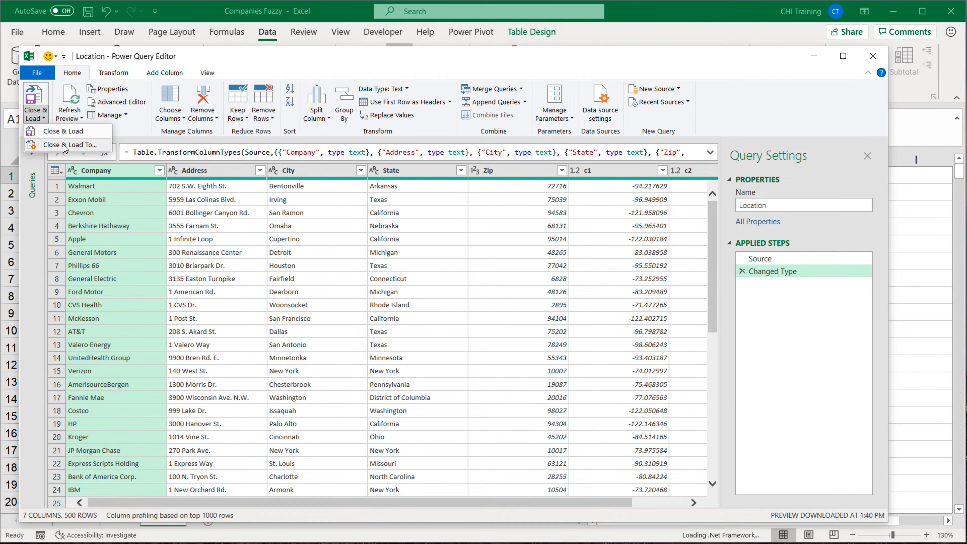
left_click(74, 146)
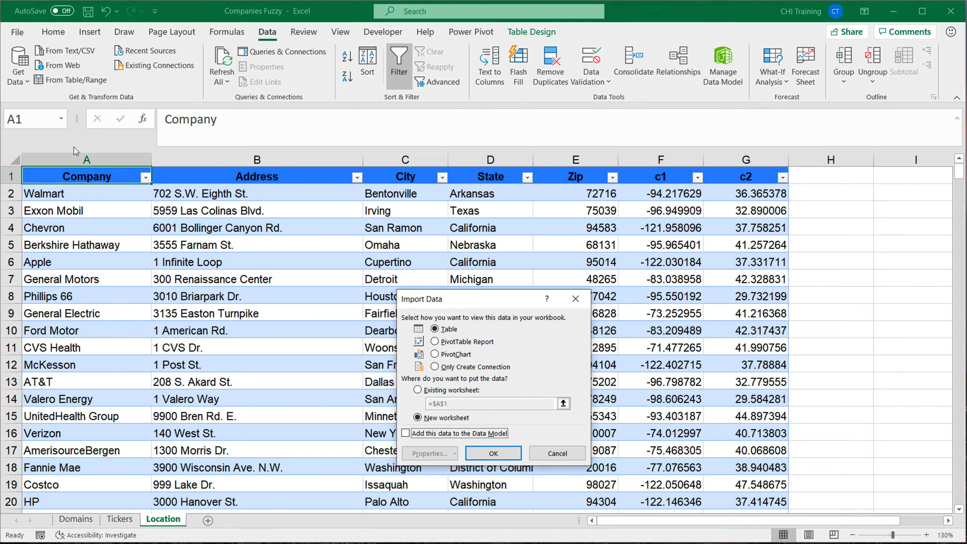
left_click(457, 368)
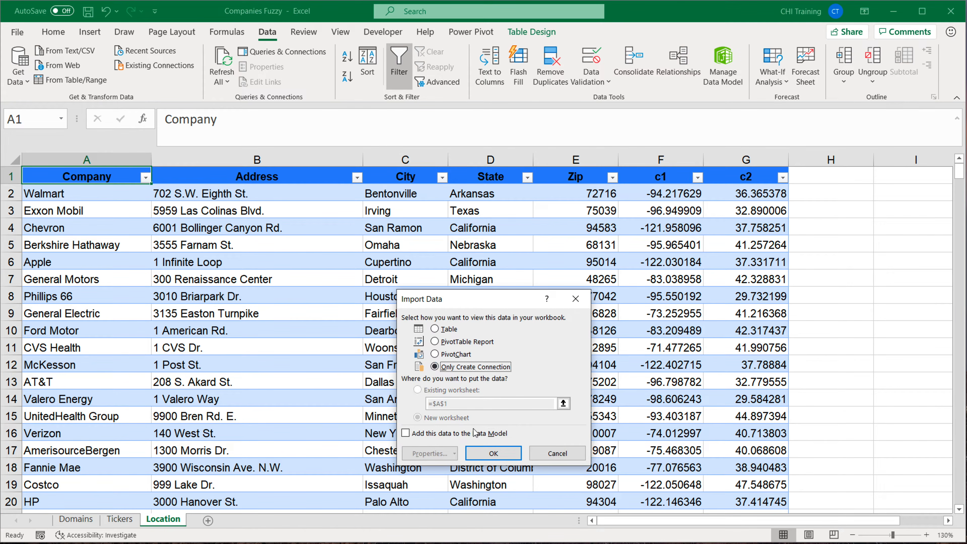
left_click(494, 453)
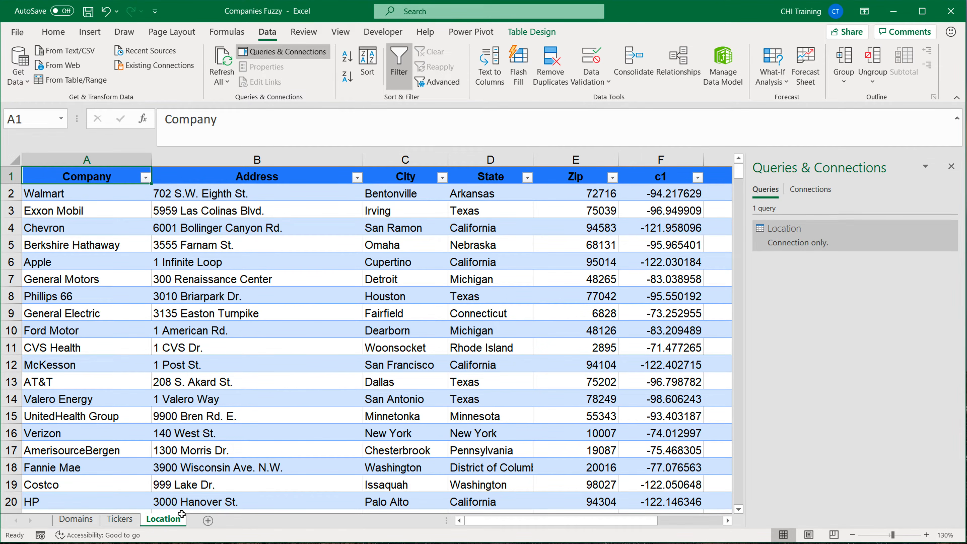
left_click(120, 519)
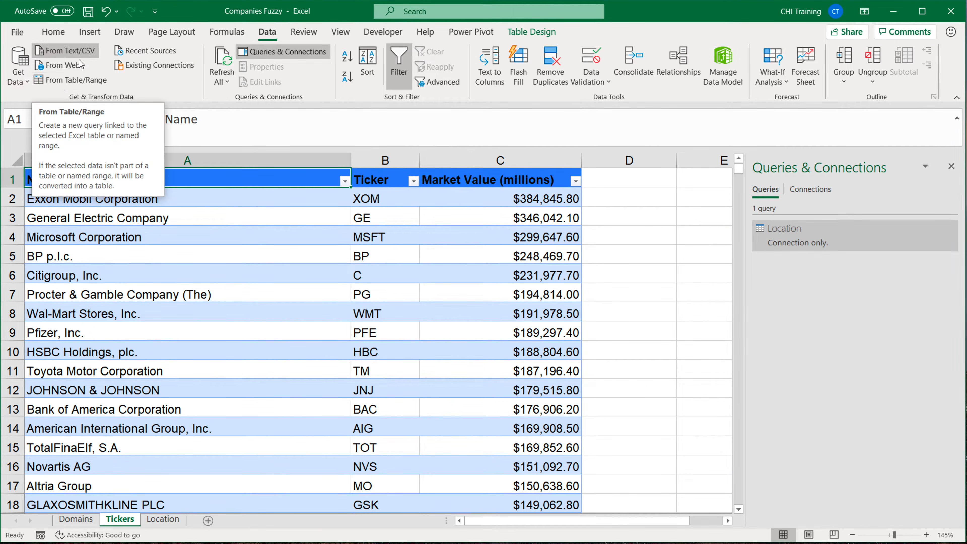
left_click(25, 81)
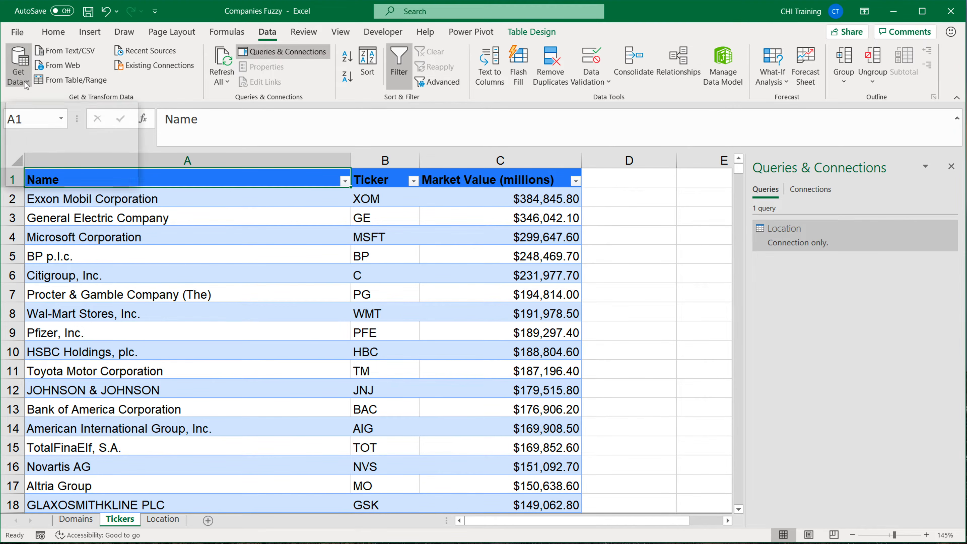
mouse_move(98, 226)
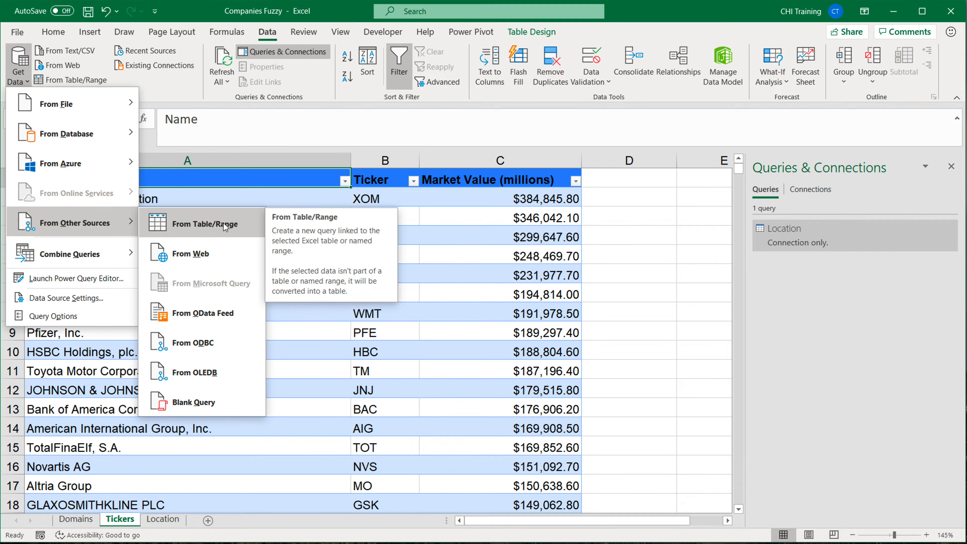
left_click(222, 176)
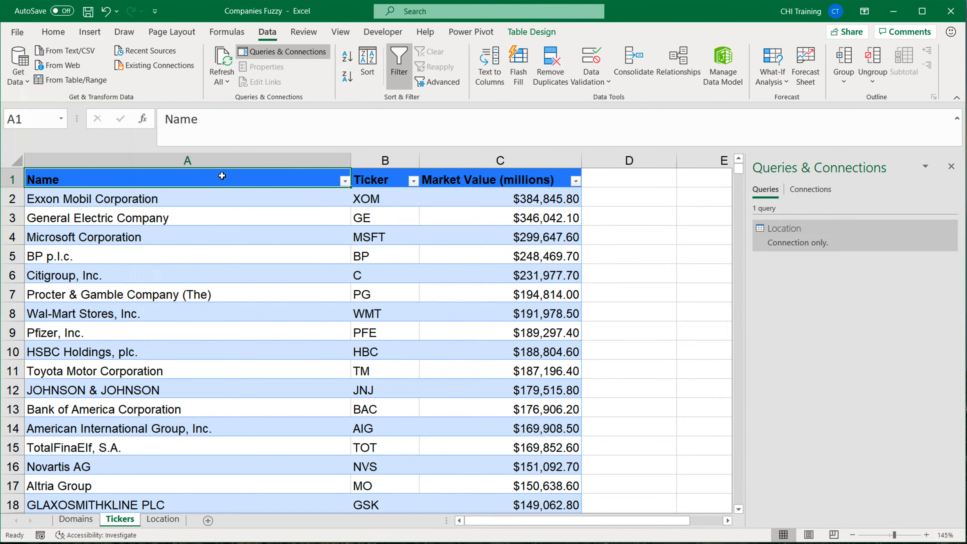
Create a query named Tickers from the Tickers sheet's table and load it as a connection only
left_click(58, 82)
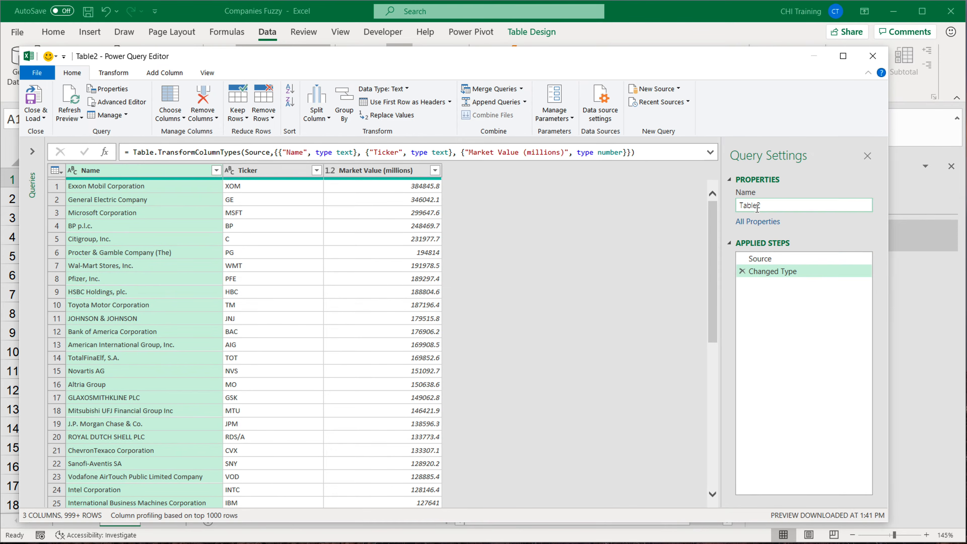
left_click(743, 205)
type("Tickers")
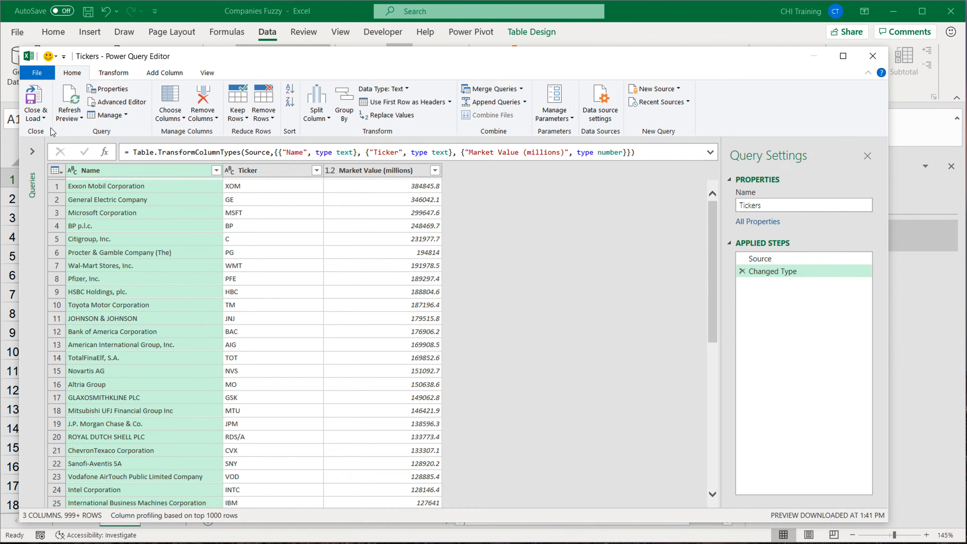
left_click(38, 116)
left_click(64, 148)
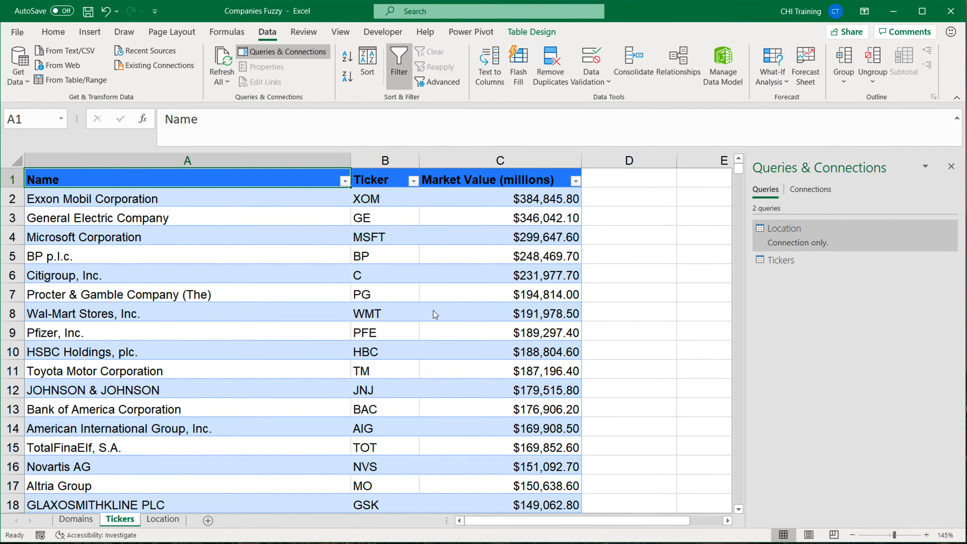
left_click(468, 367)
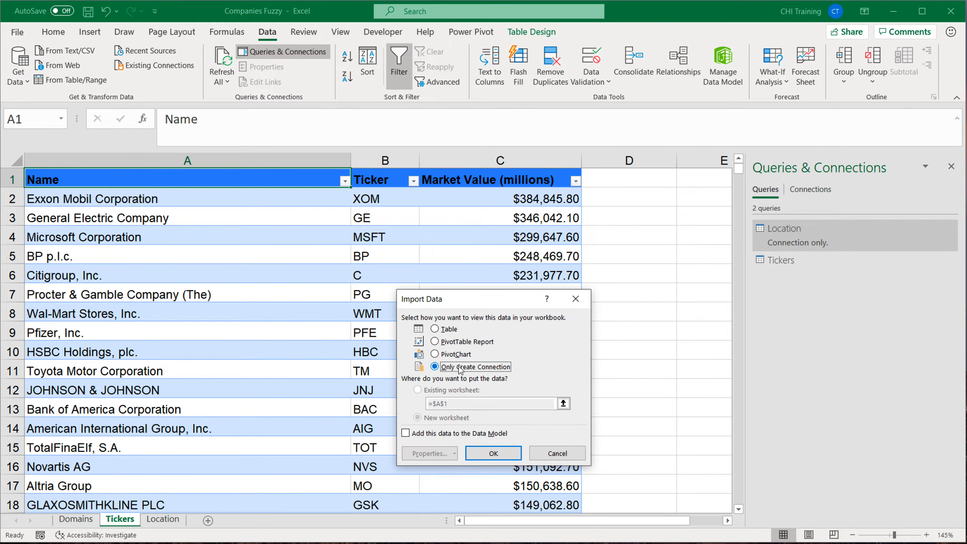
left_click(493, 453)
Create a query from the Rank, Name and Domain table on the Domains sheet and name it Domains
left_click(78, 520)
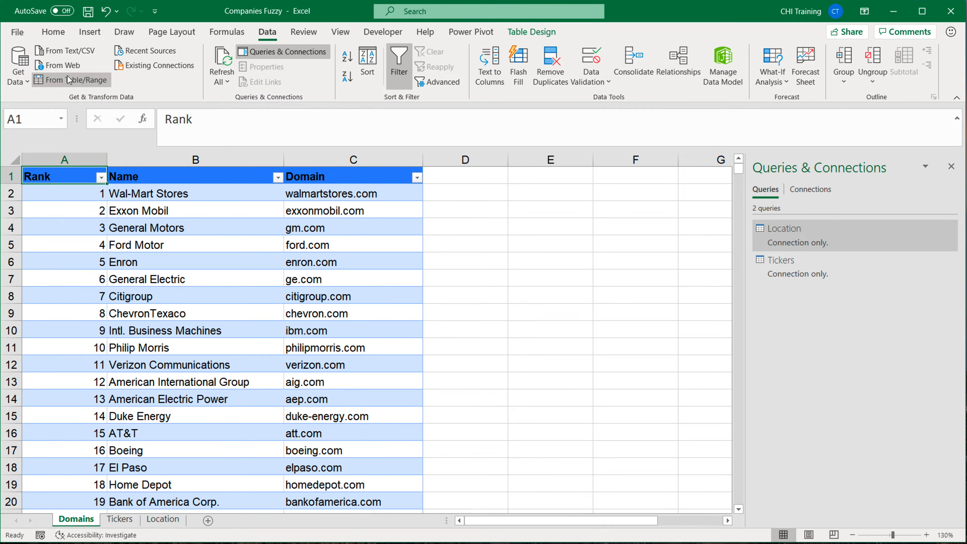
left_click(84, 78)
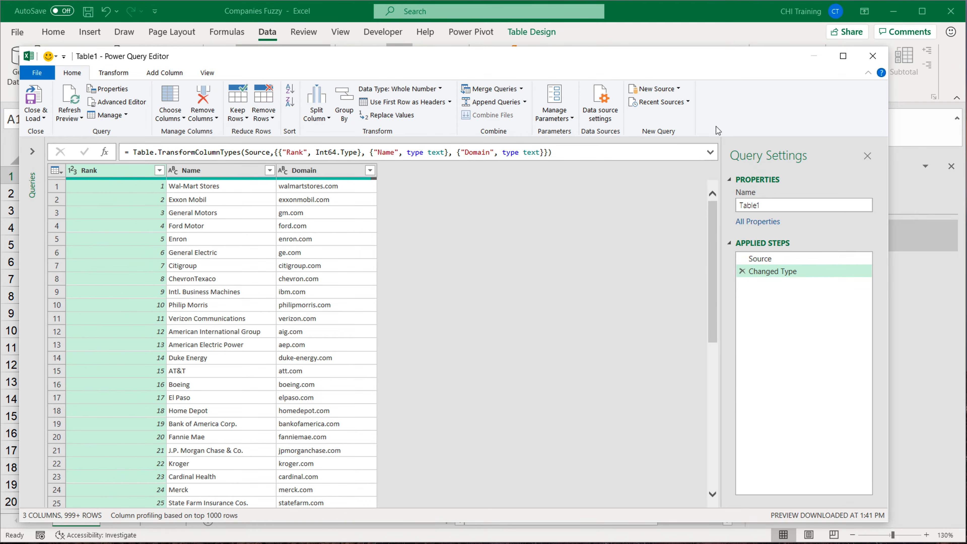
left_click_drag(791, 206, 661, 178)
type("Domains")
key("Return")
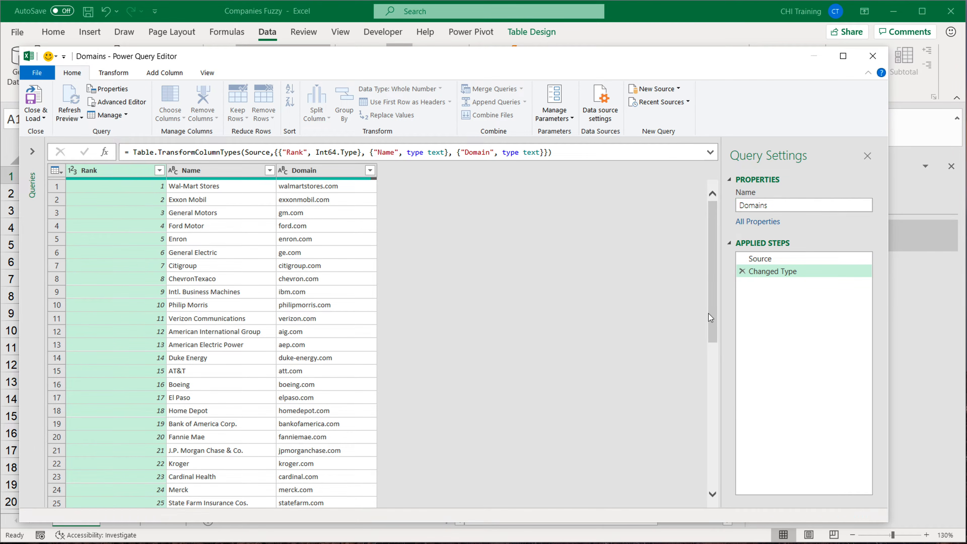
Load the Domains query as a connection only
left_click(35, 114)
left_click(67, 146)
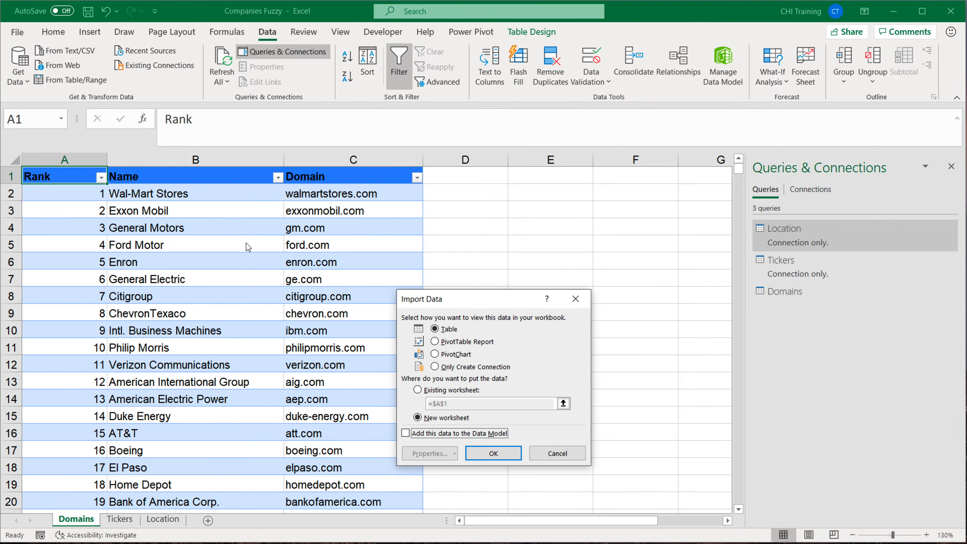
left_click(457, 368)
left_click(494, 449)
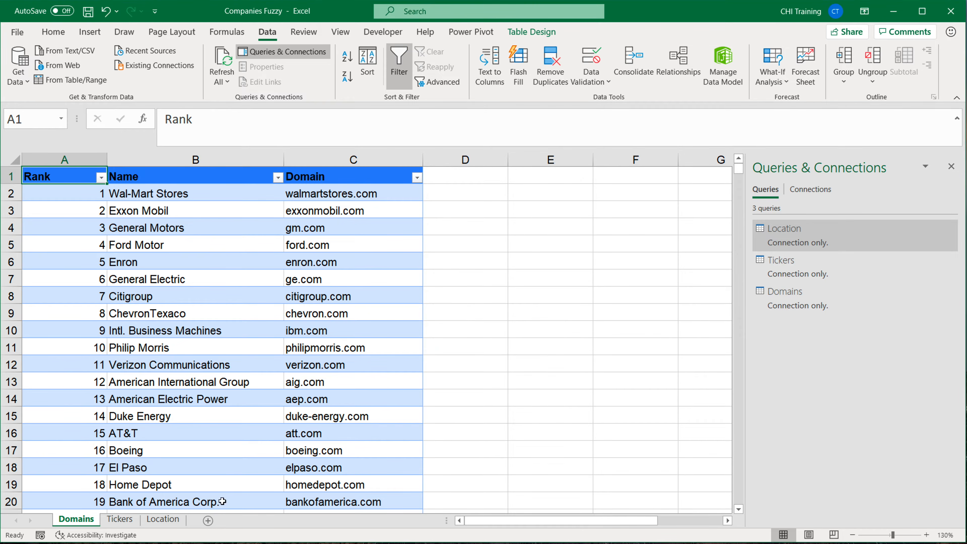
Compare the company list on the Location sheet with the ticker symbols on the Tickers sheet, returning to Location
left_click(176, 521)
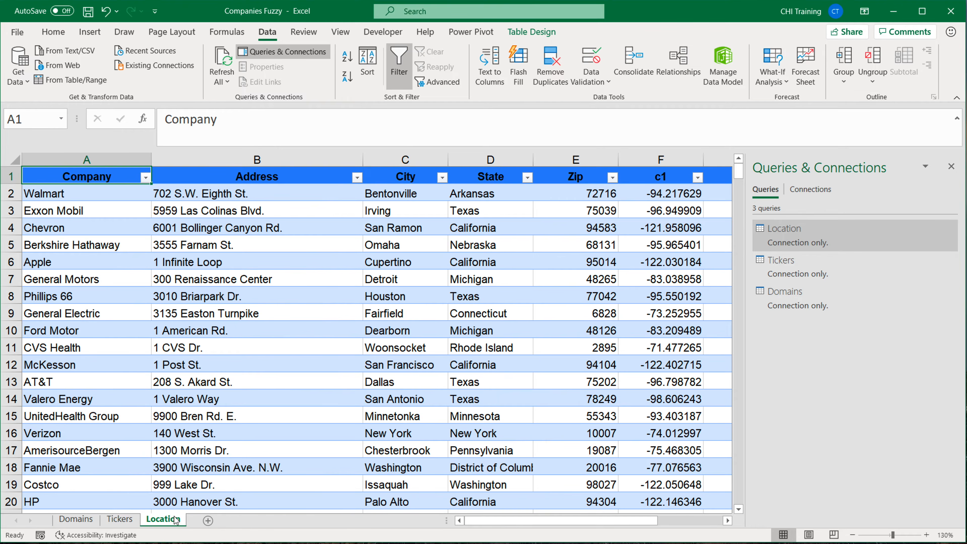
left_click(128, 521)
left_click_drag(378, 224, 384, 333)
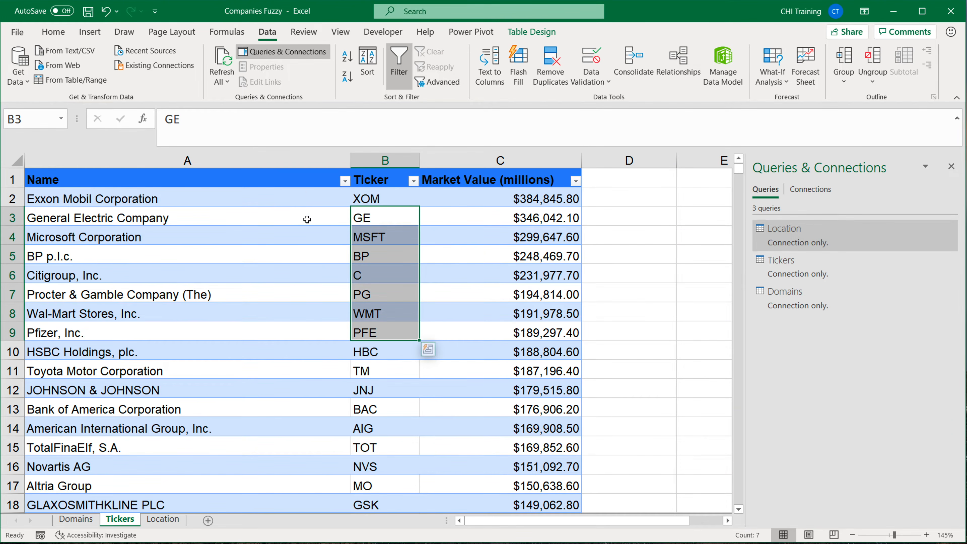
left_click(163, 520)
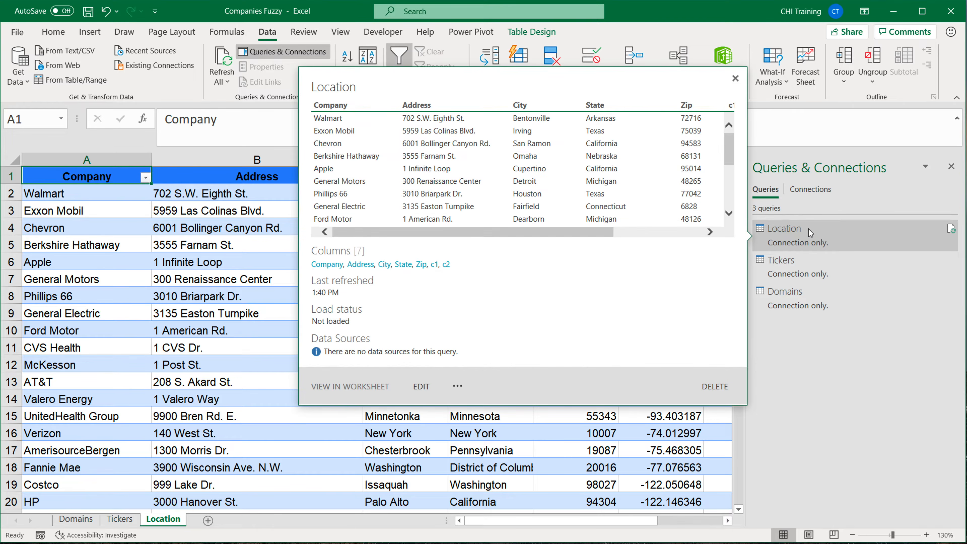
Start a merge from the Location query and choose Tickers as the second table
right_click(796, 232)
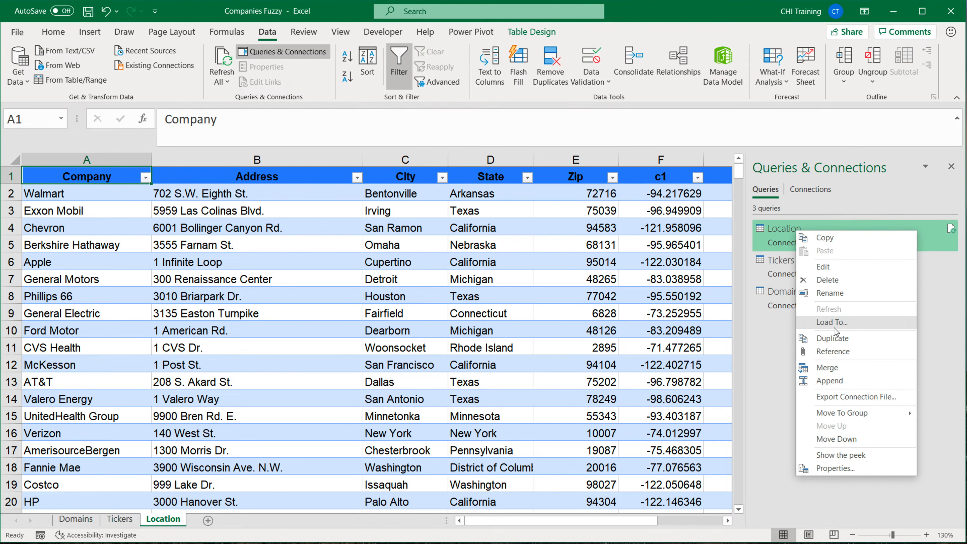
left_click(828, 368)
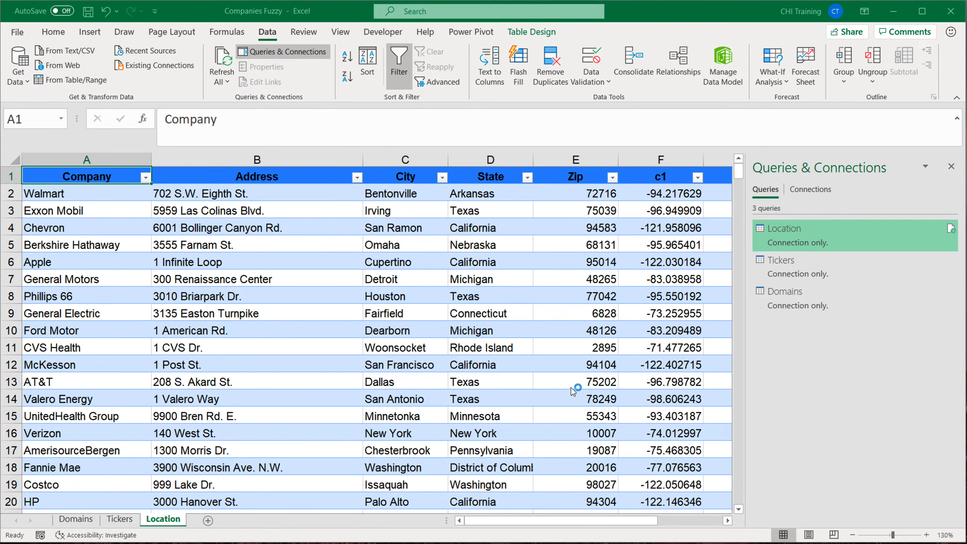
left_click_drag(494, 147, 237, 148)
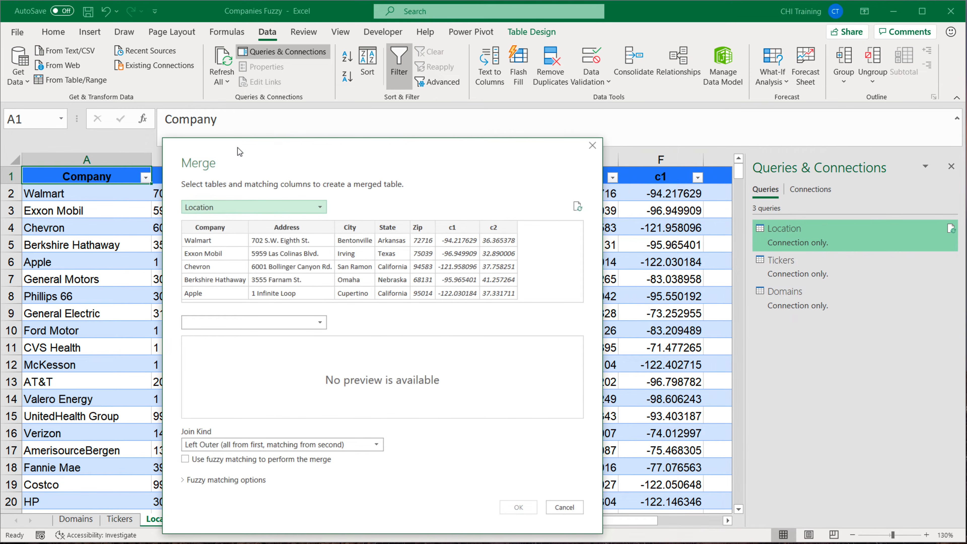
left_click(257, 327)
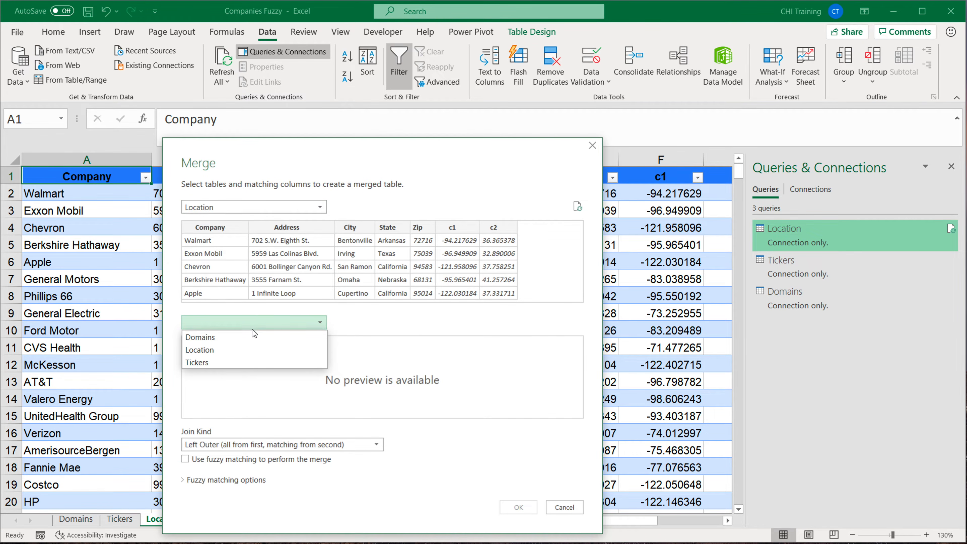
left_click(248, 361)
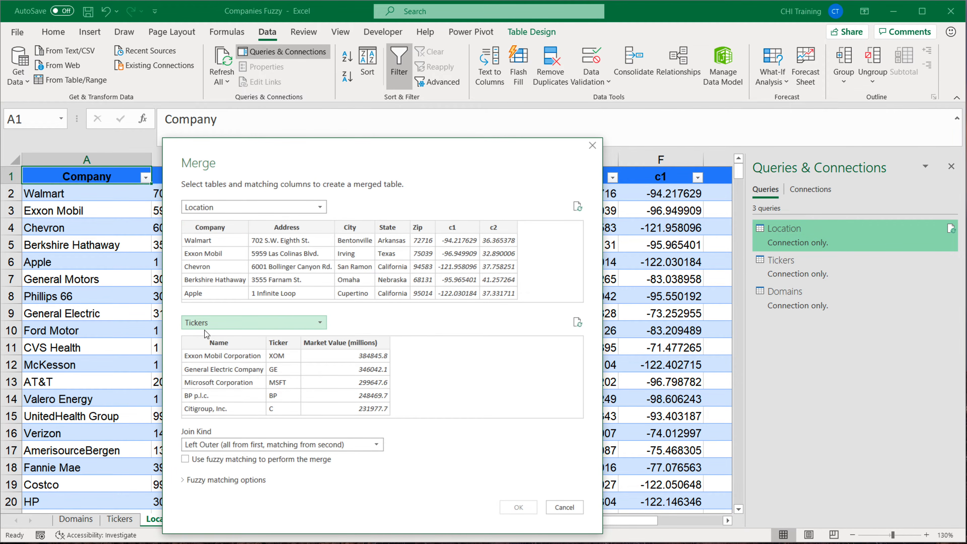
Match Location's Company column with Tickers' Name column and enable fuzzy matching for the merge
left_click(210, 227)
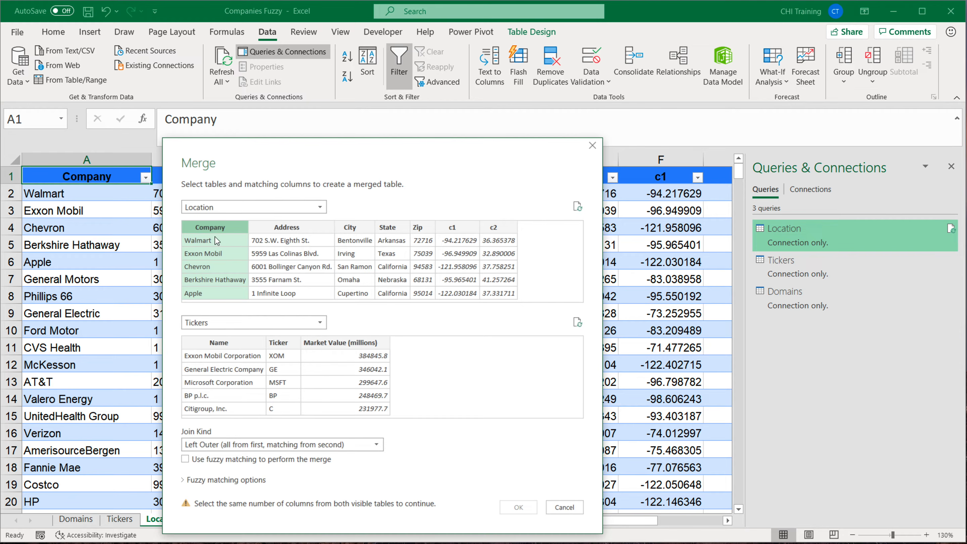
left_click(231, 345)
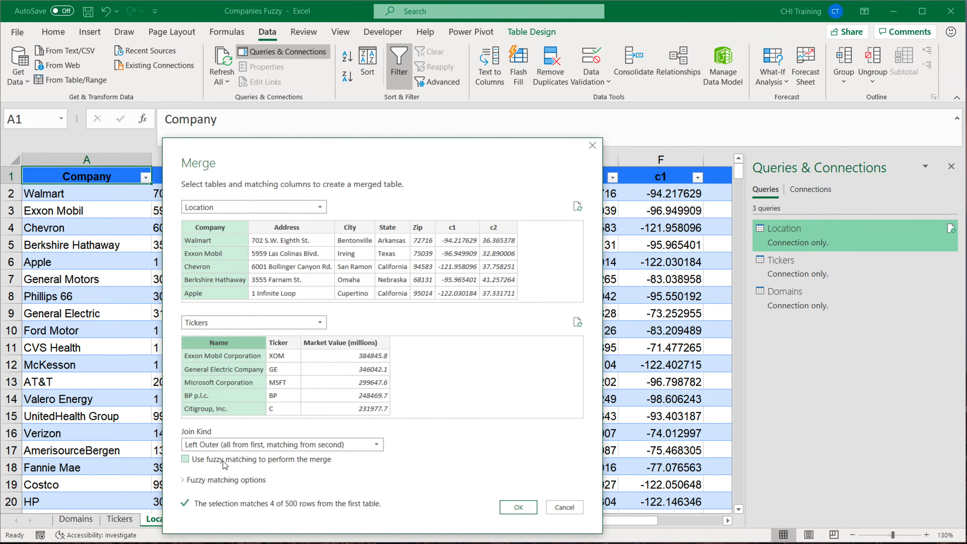
left_click(185, 460)
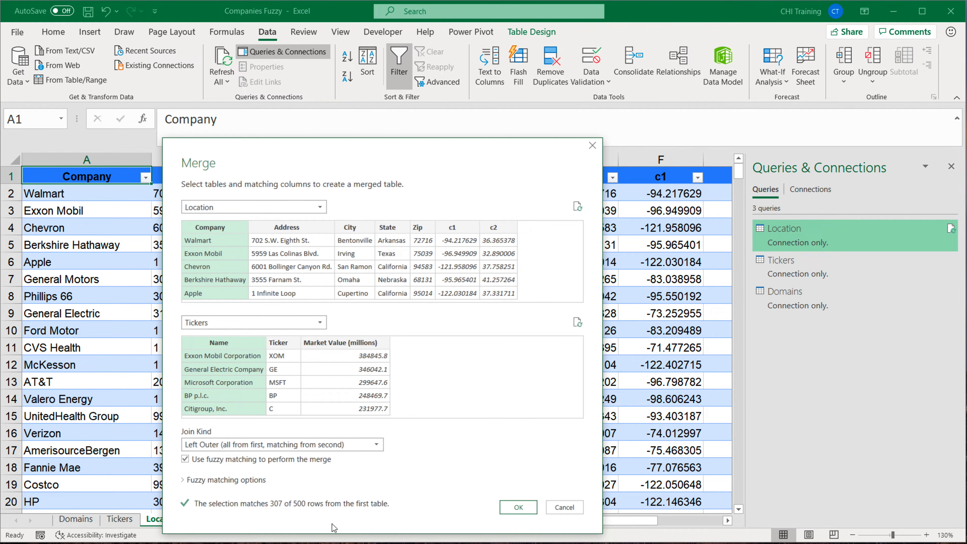
Expand the fuzzy matching options of the merge and reposition the dialog so they can be reached
left_click(188, 480)
scroll(232, 482, "down", 3)
scroll(235, 481, "up", 3)
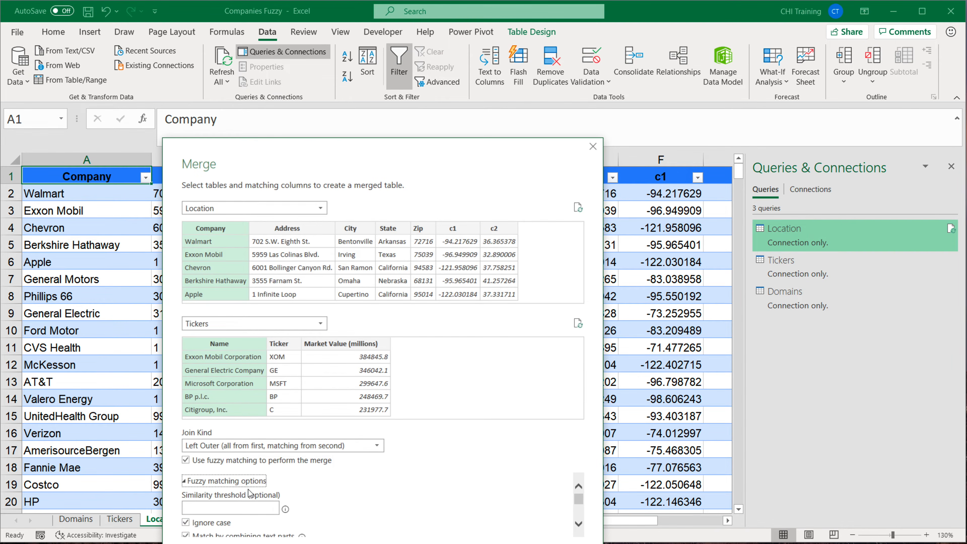
left_click_drag(359, 149, 351, 30)
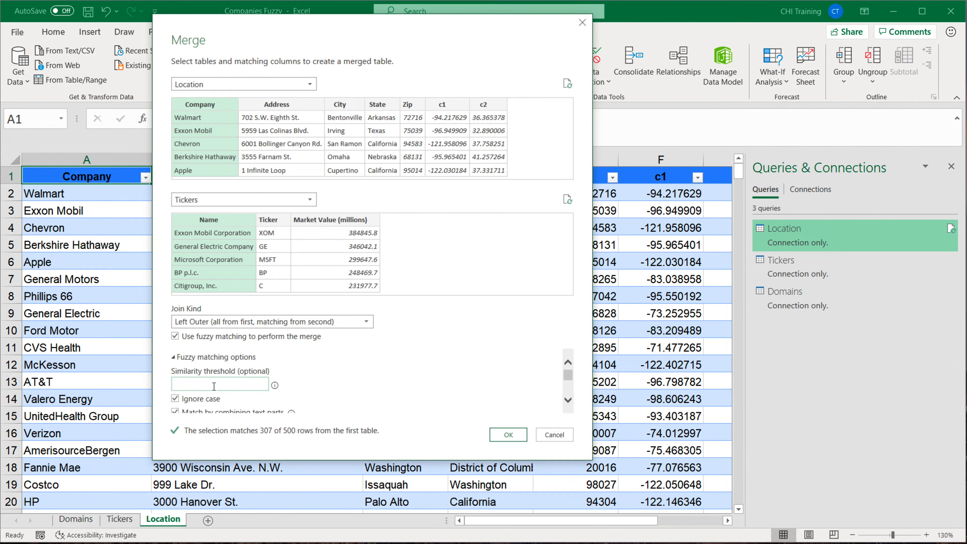
Try similarity thresholds such as 0.8, 1 and 0.9 for the fuzzy merge, and clear the threshold again
left_click(199, 388)
type("0.8")
type("7")
key("BackSpace")
type("8")
key("BackSpace")
key("BackSpace")
key("BackSpace")
type("1")
key("BackSpace")
type("0.")
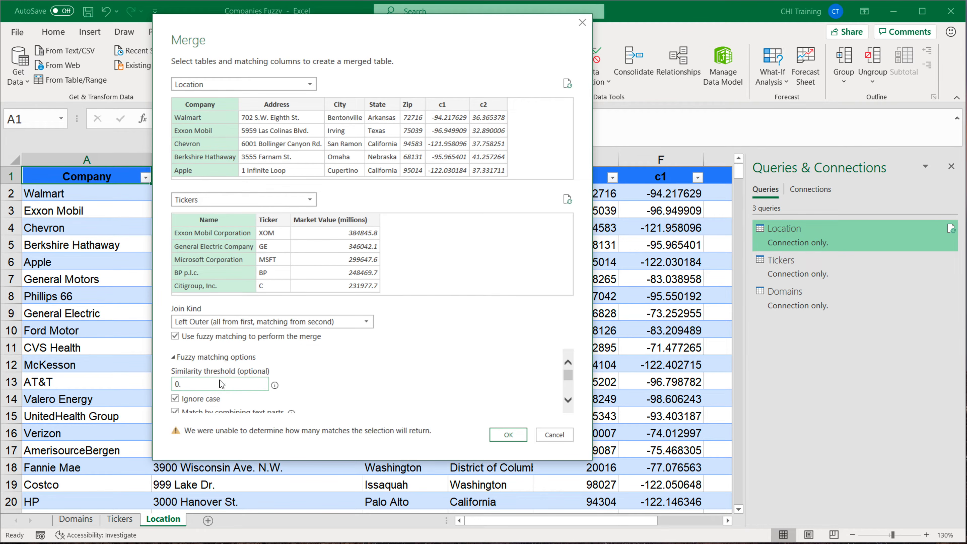
type("9")
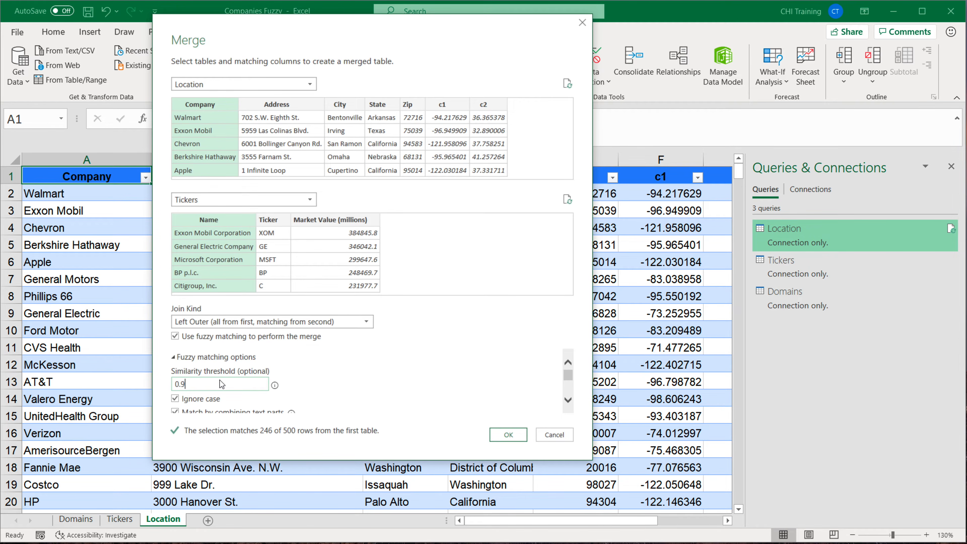
key("BackSpace")
key("BackSpace")
key("BackSpace")
Limit the fuzzy merge to a maximum of 1 match and create the merged query
scroll(310, 390, "down", 2)
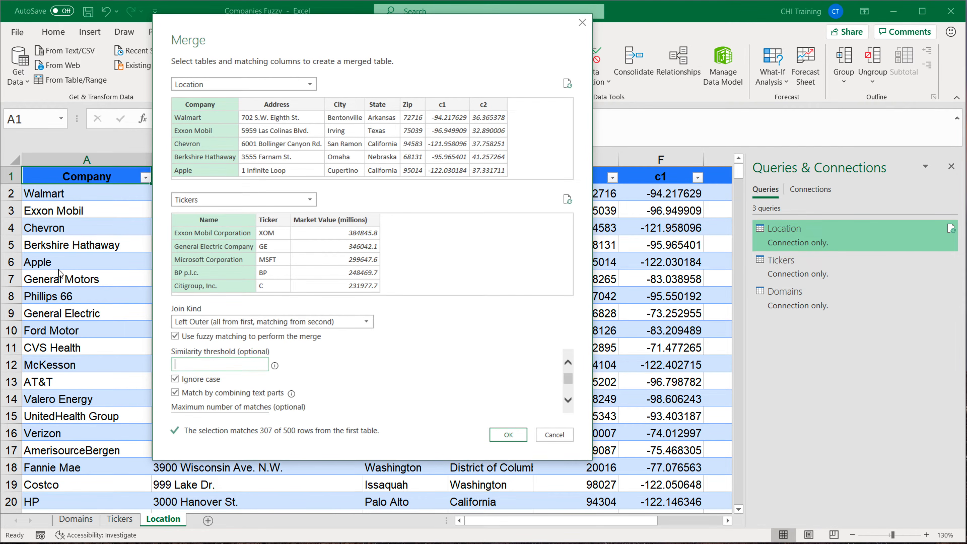
scroll(287, 404, "down", 1)
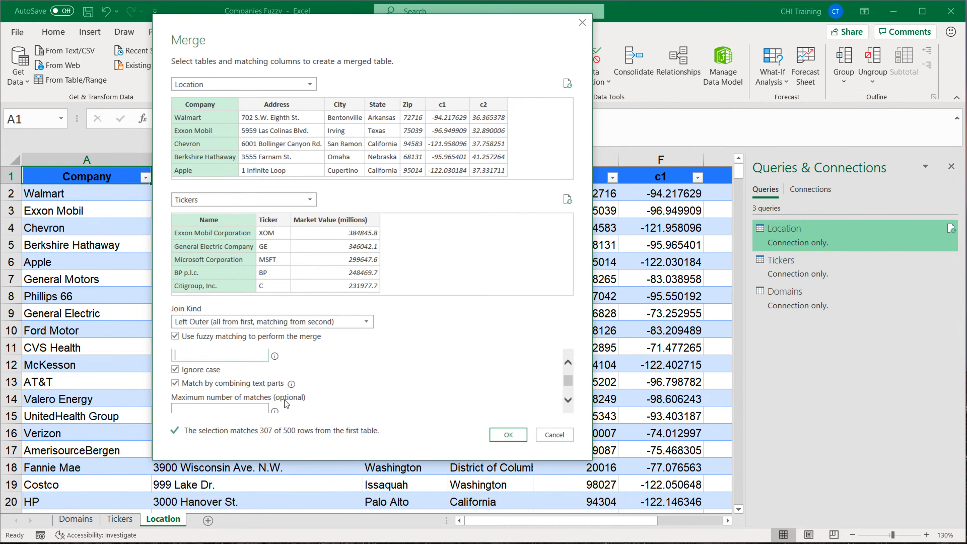
left_click(197, 402)
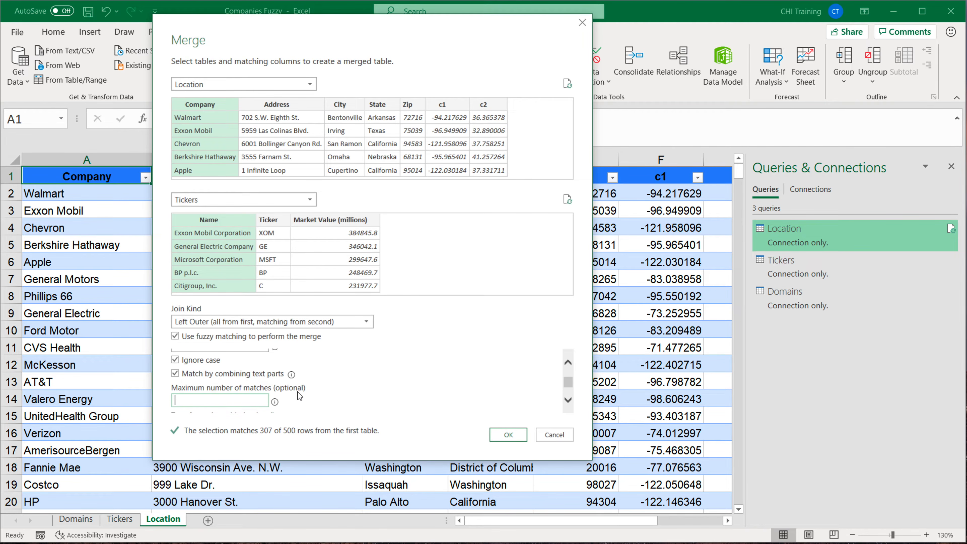
scroll(300, 396, "down", 1)
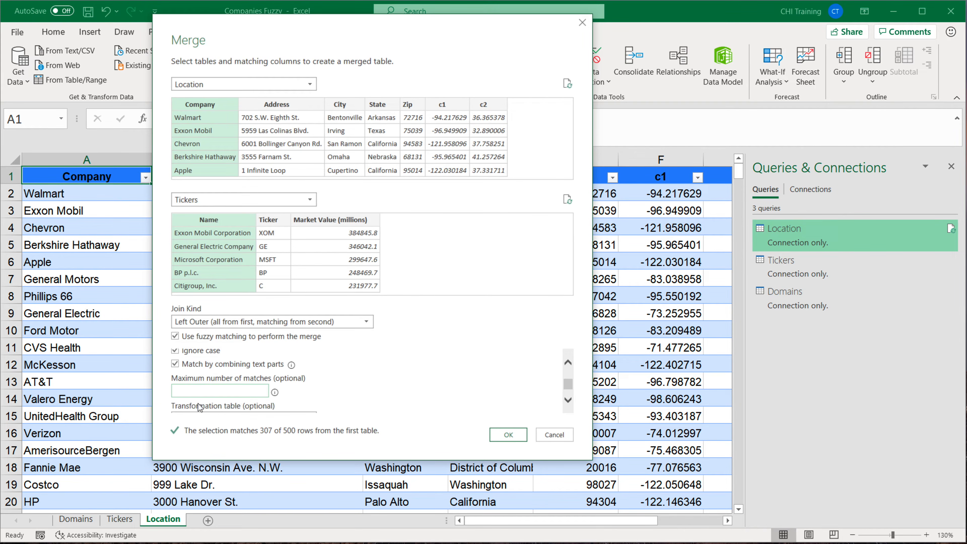
type("1")
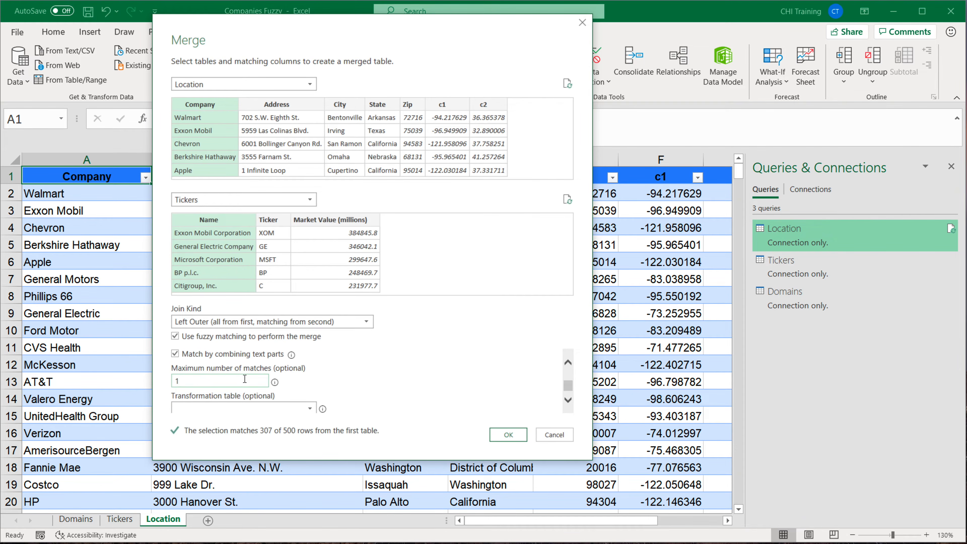
scroll(245, 382, "up", 1)
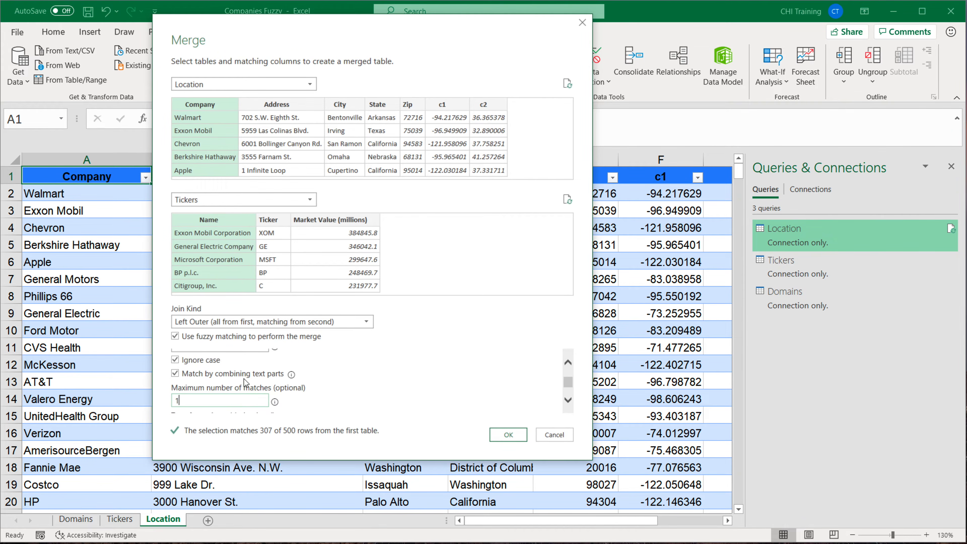
left_click(509, 434)
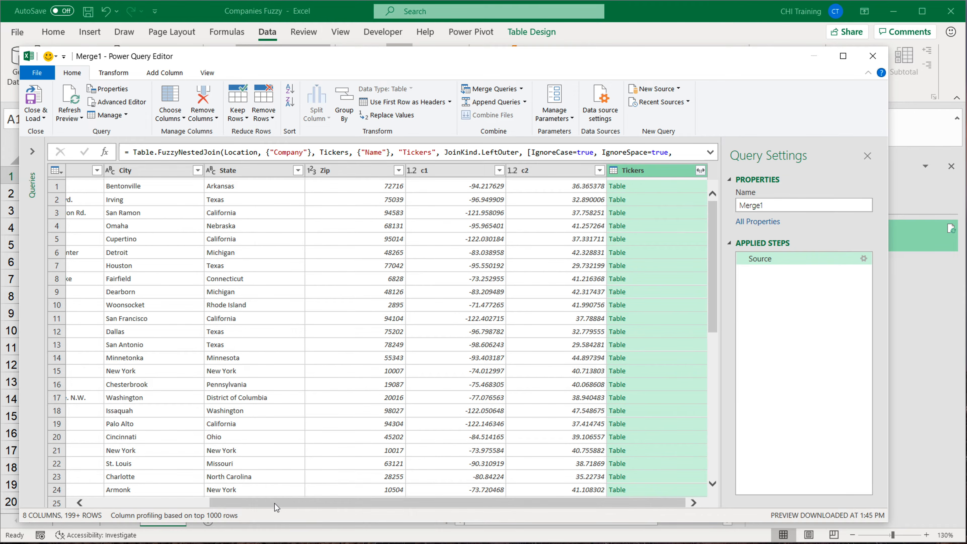
Expand the Tickers column to include only Name and Ticker, keeping the original column name as prefix
left_click_drag(277, 506, 594, 512)
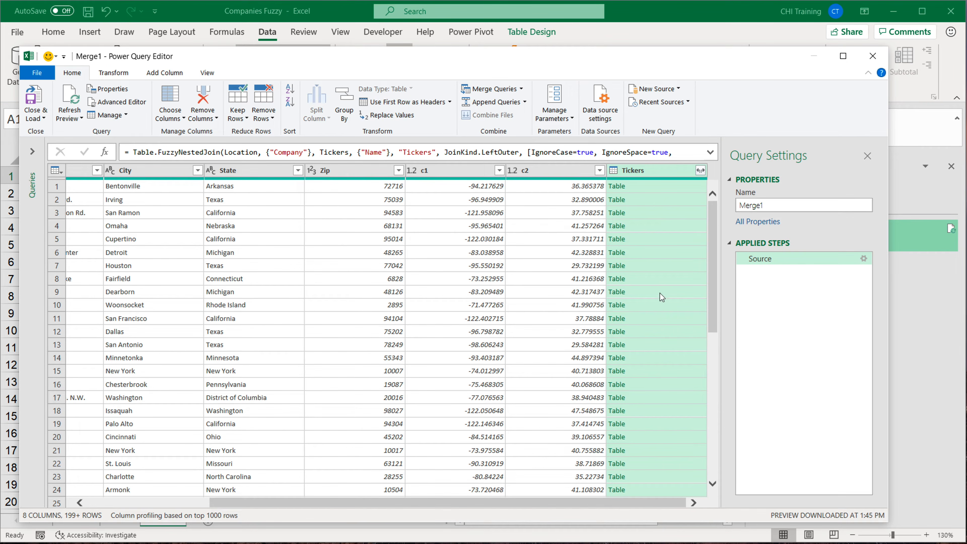
left_click(700, 171)
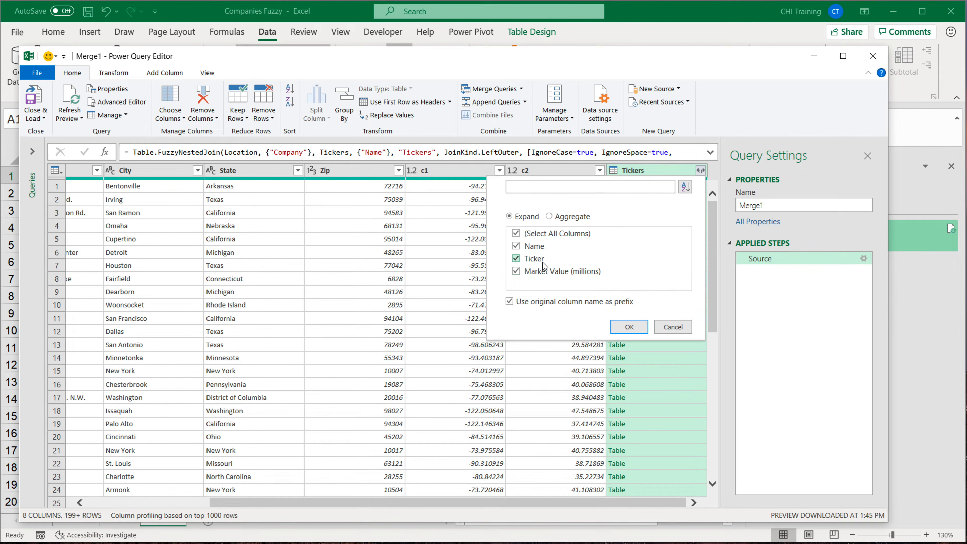
left_click(516, 272)
left_click(517, 234)
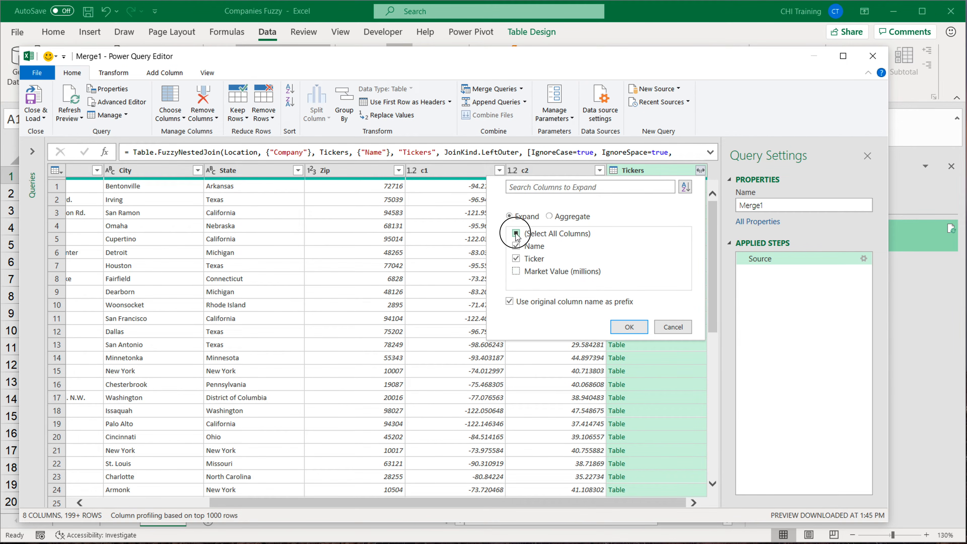
left_click(517, 259)
left_click(638, 327)
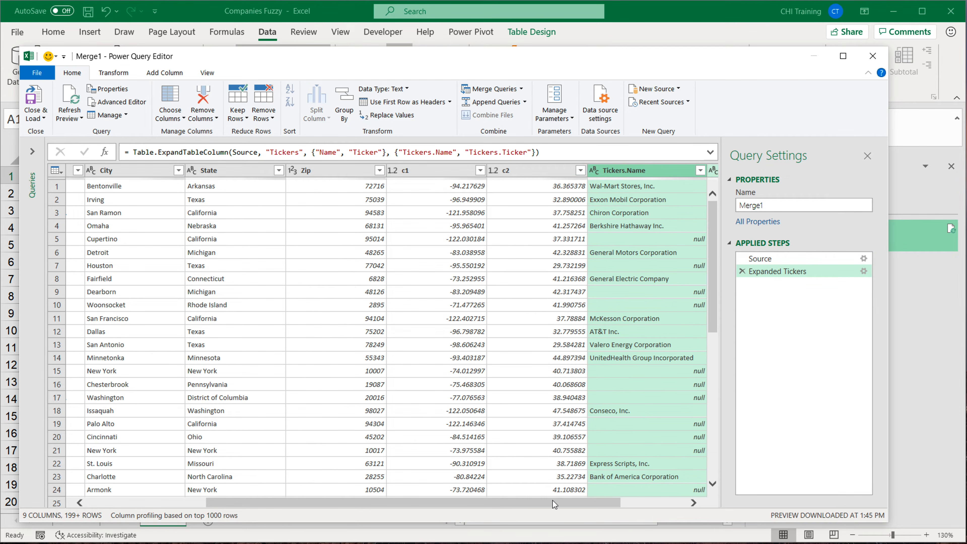
Move the Tickers.Name column directly after the Company column
left_click_drag(553, 501, 656, 493)
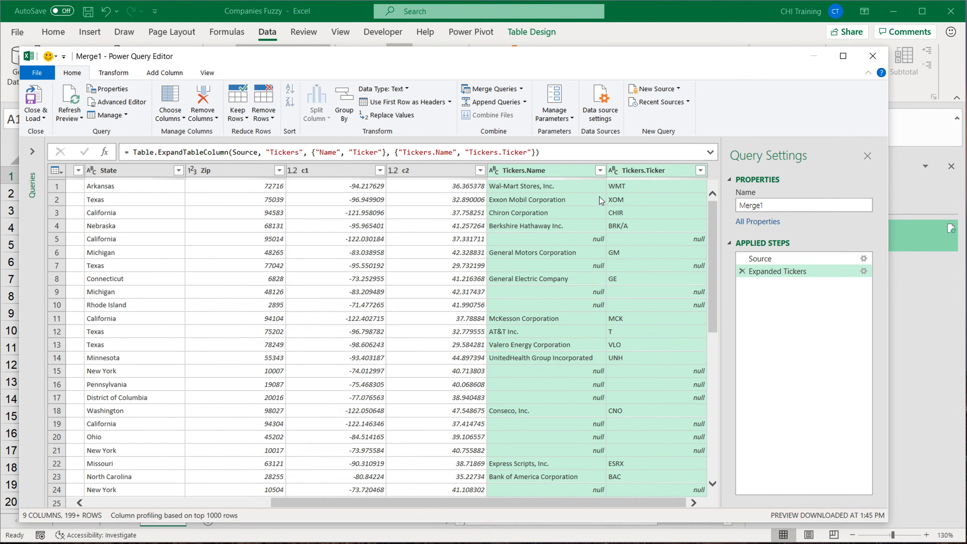
left_click_drag(544, 503, 492, 504)
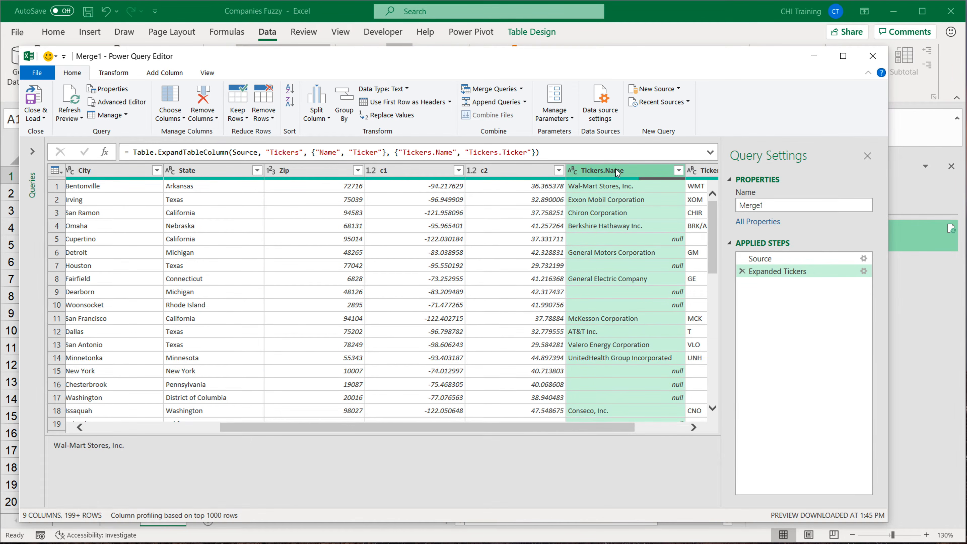
left_click_drag(620, 170, 127, 173)
left_click_drag(184, 165, 185, 166)
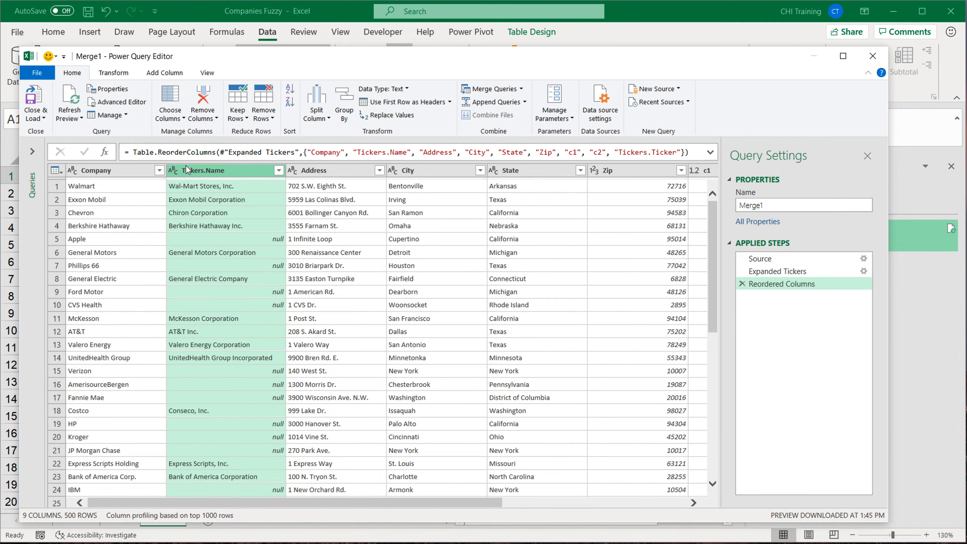
Compare the Company names with their Tickers.Name matches, checking rows such as Walmart, Chevron, Verizon and Costco for wrong or missing matches
left_click(136, 187)
left_click(188, 187)
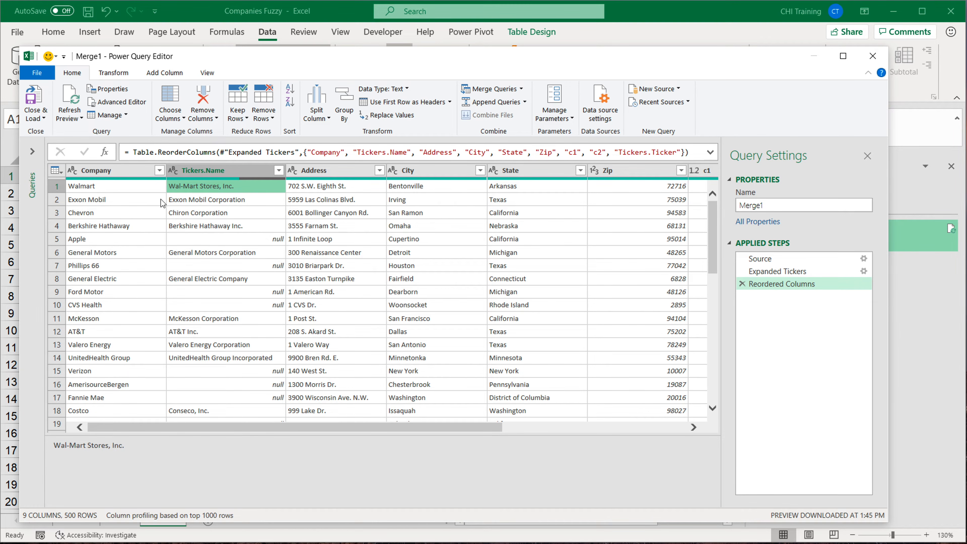
left_click(192, 212)
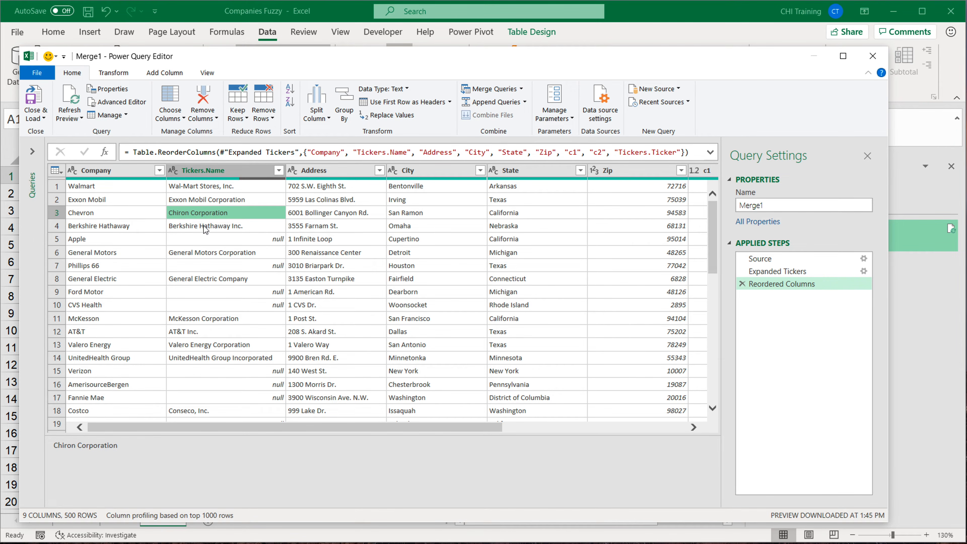
left_click(100, 375)
left_click(187, 371)
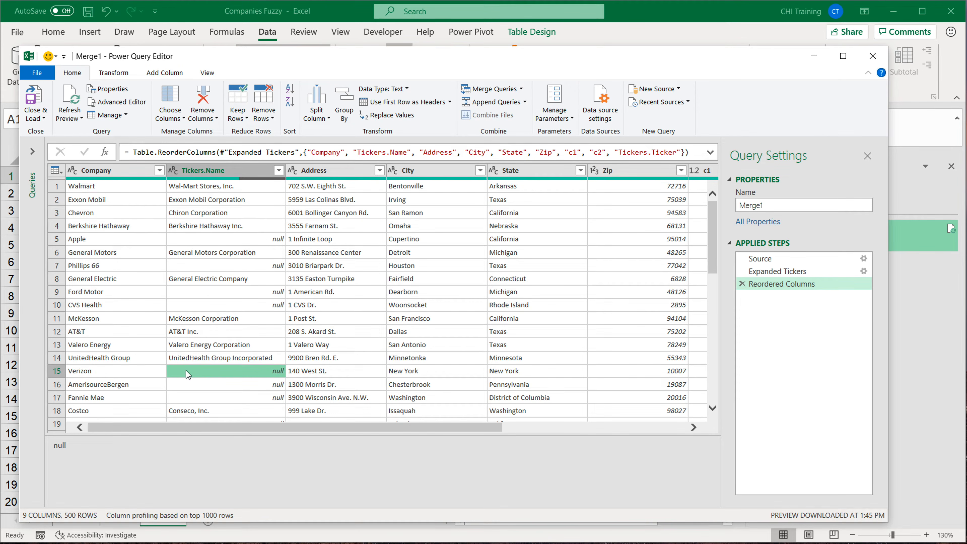
scroll(175, 364, "down", 2)
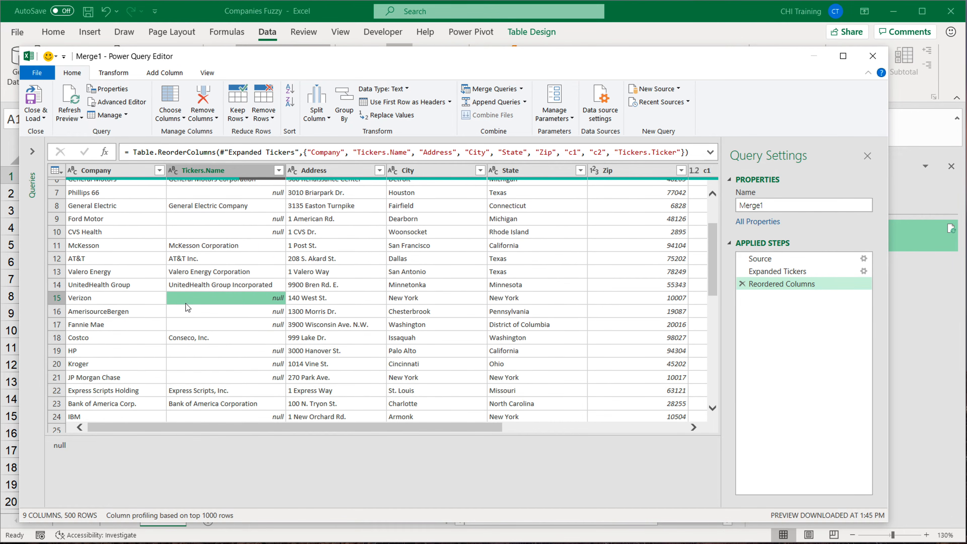
scroll(188, 307, "down", 2)
left_click(109, 267)
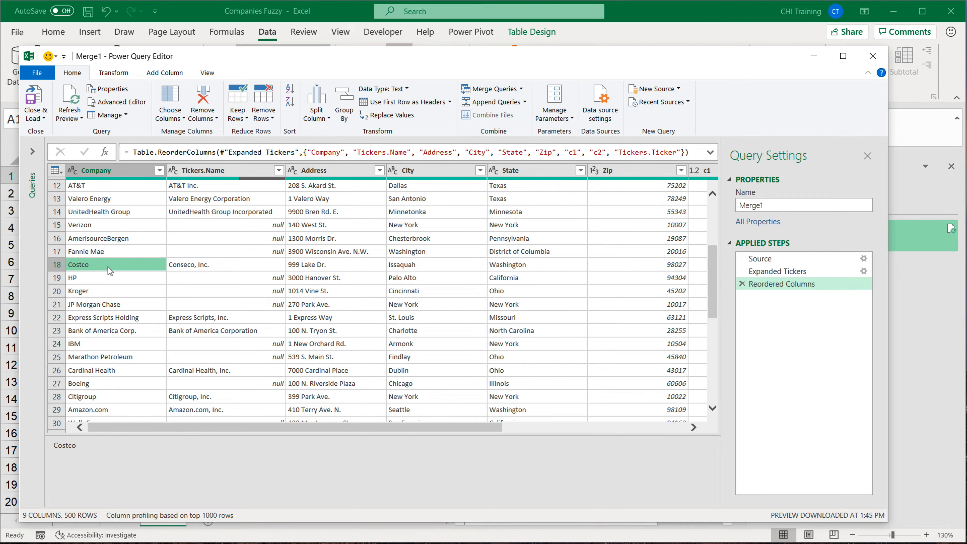
left_click(227, 271)
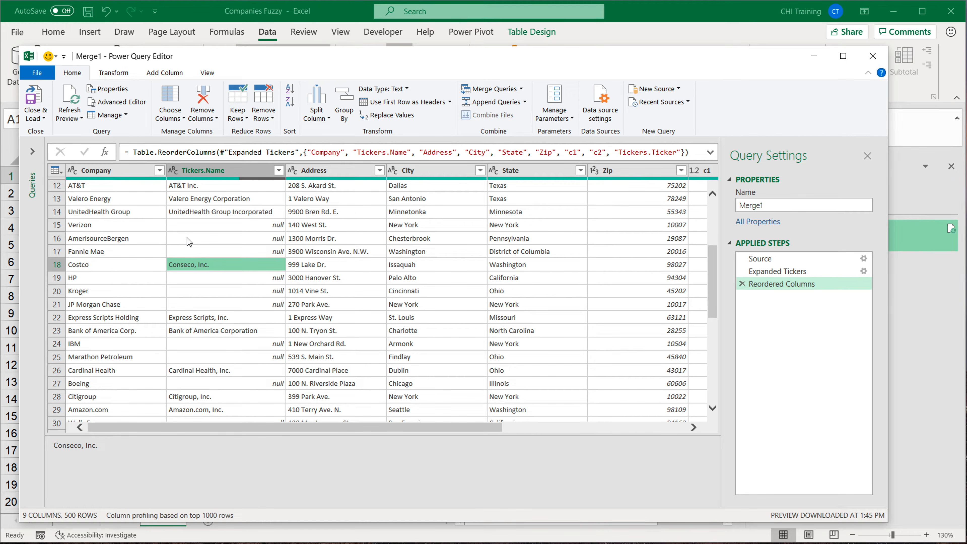
scroll(188, 239, "down", 1)
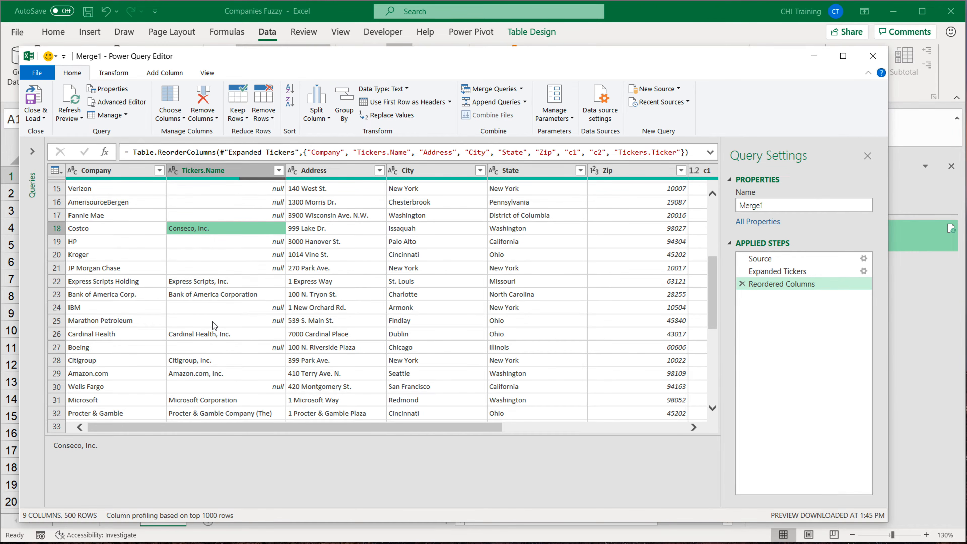
scroll(159, 296, "up", 5)
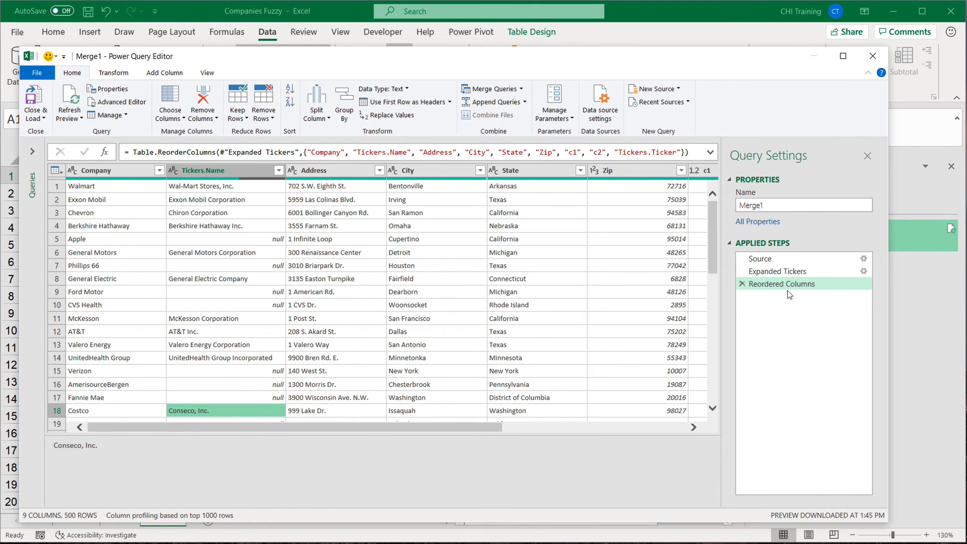
Edit the merge settings of the Source step and set the fuzzy similarity threshold to 0.7
left_click(864, 260)
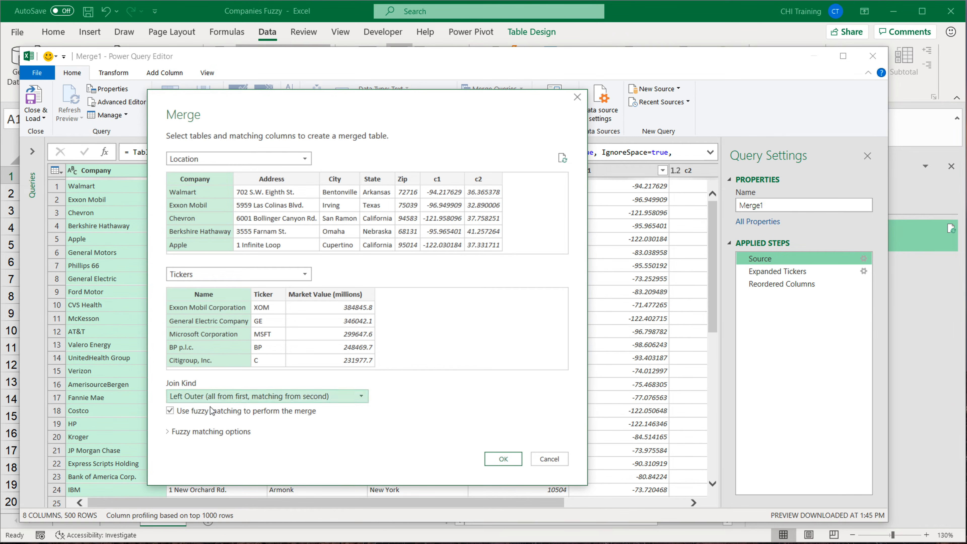
left_click(171, 432)
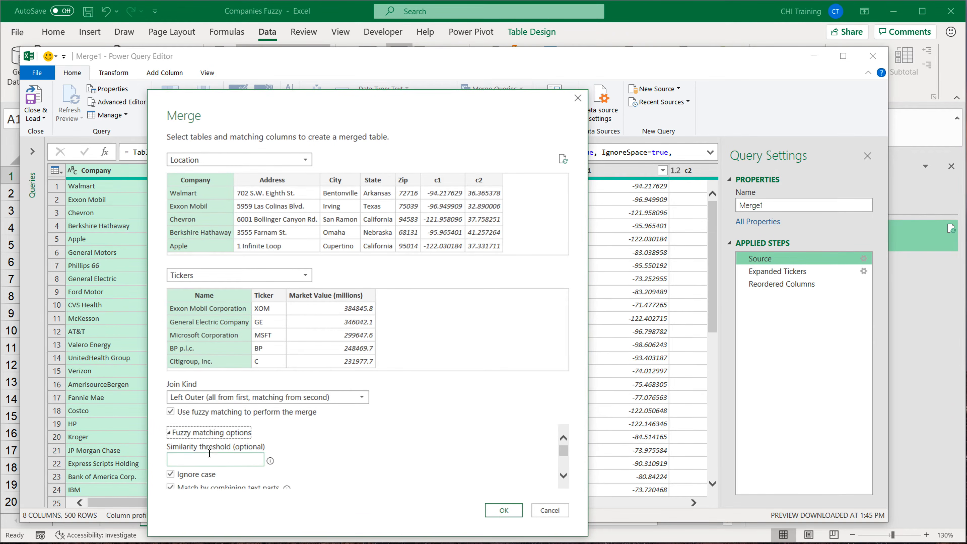
scroll(226, 459, "down", 2)
scroll(226, 459, "up", 3)
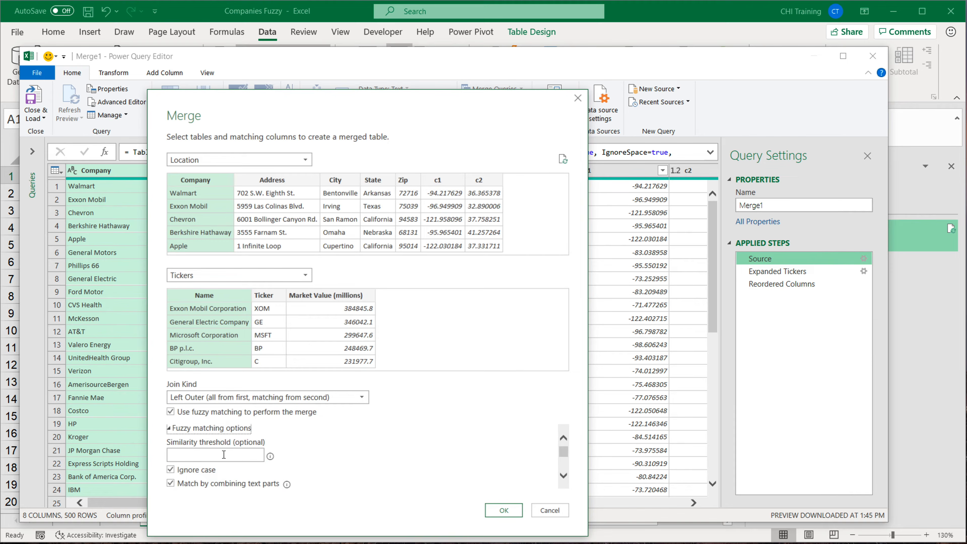
left_click(218, 459)
type("0.7")
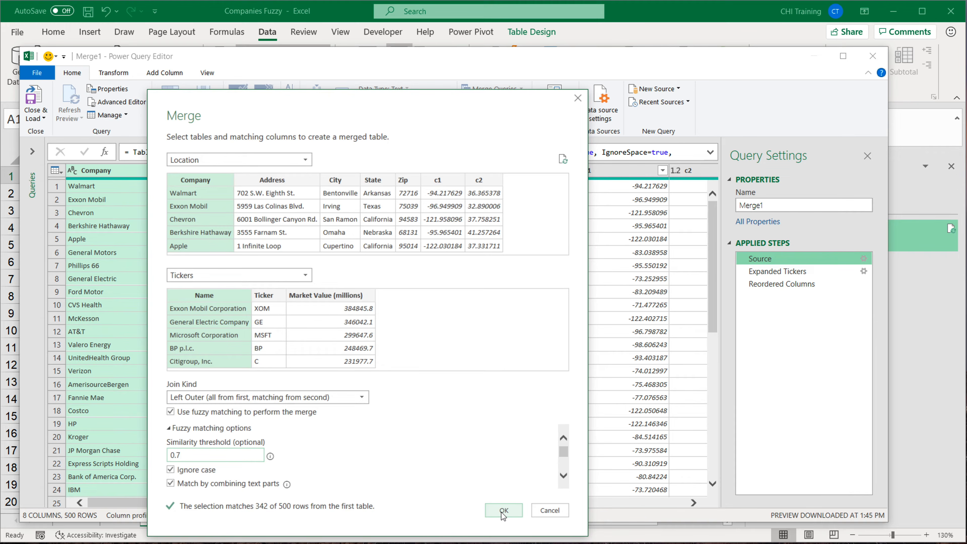
left_click_drag(318, 99, 415, 112)
left_click(600, 522)
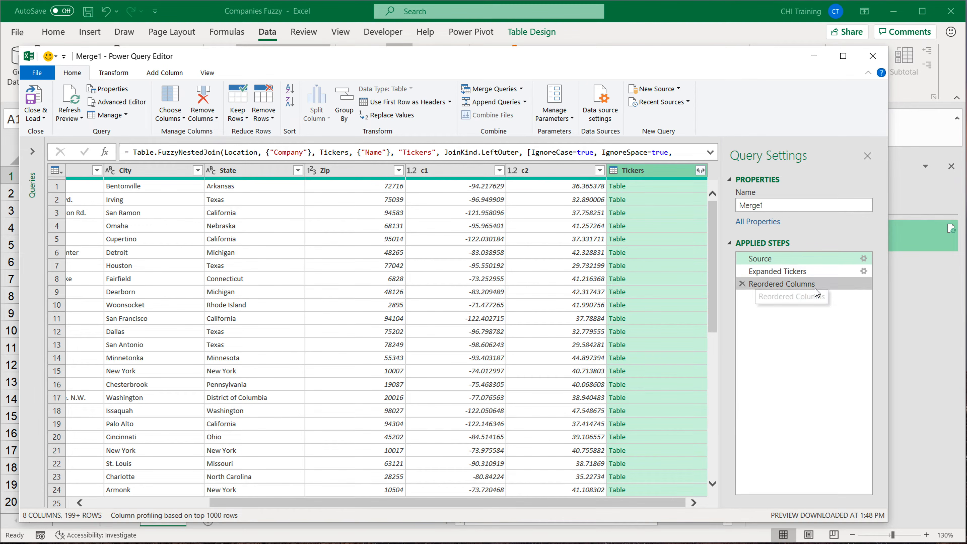
Return to the Reordered Columns step and check the Tickers.Name match for Apple
left_click(788, 285)
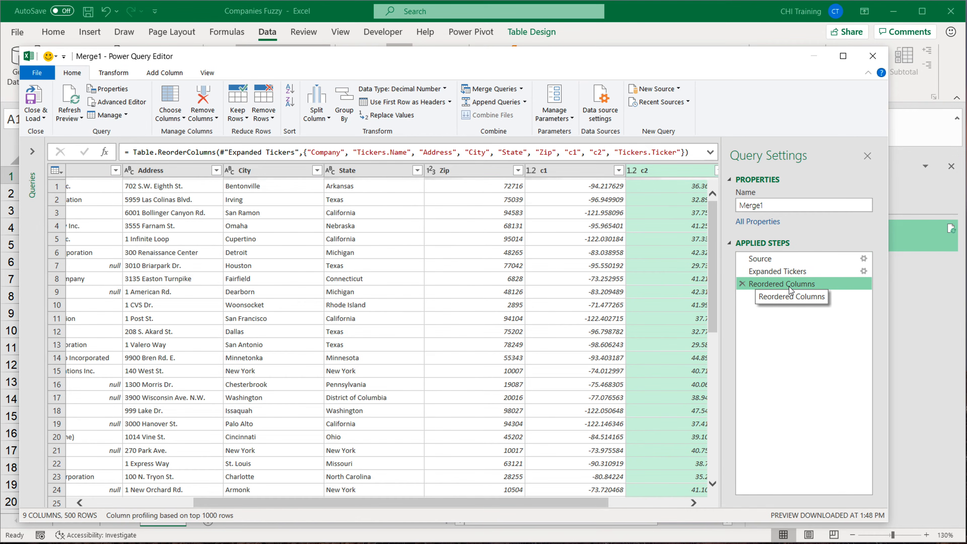
left_click_drag(347, 501, 218, 504)
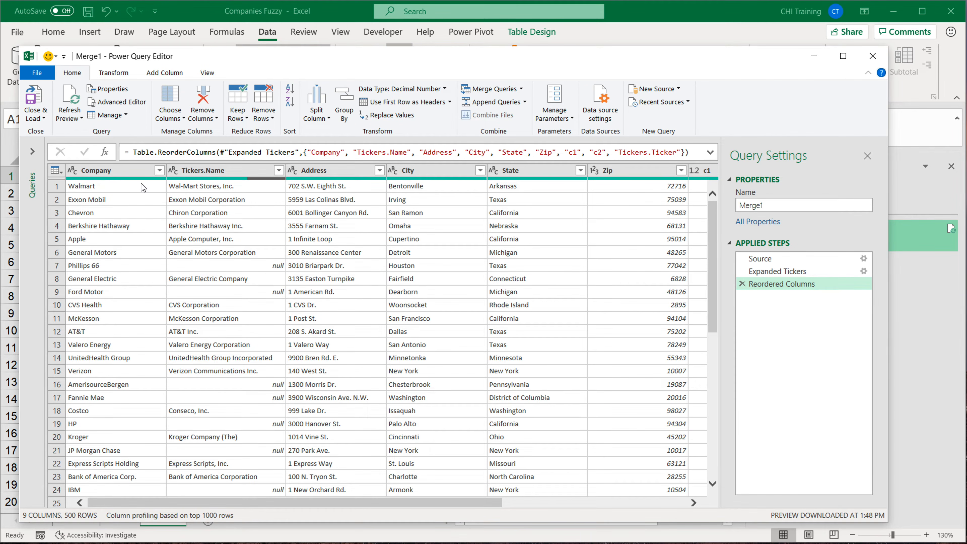
left_click(100, 242)
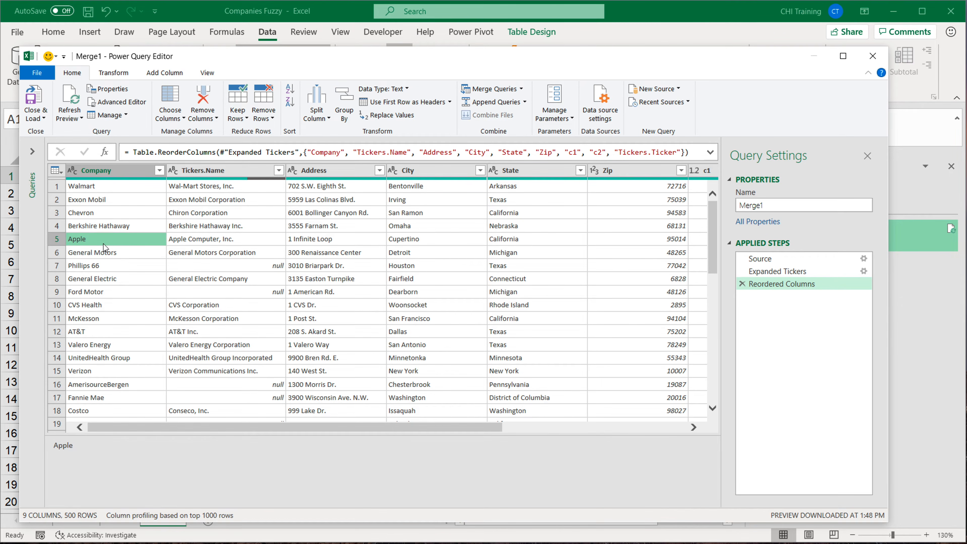
left_click(187, 238)
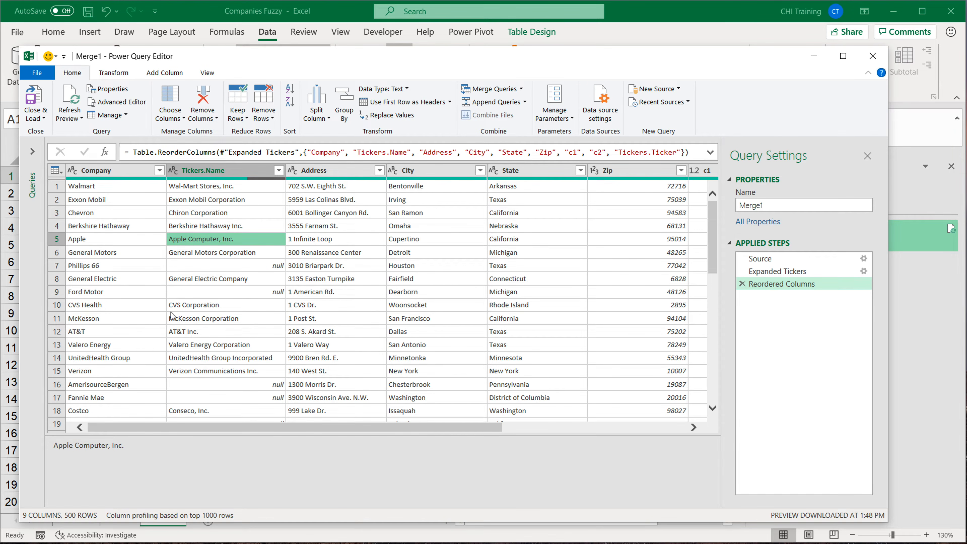
Compare Company names with their Tickers.Name matches at the 0.7 threshold, including the CVS Health and Verizon rows and those further down
left_click(114, 309)
left_click(215, 309)
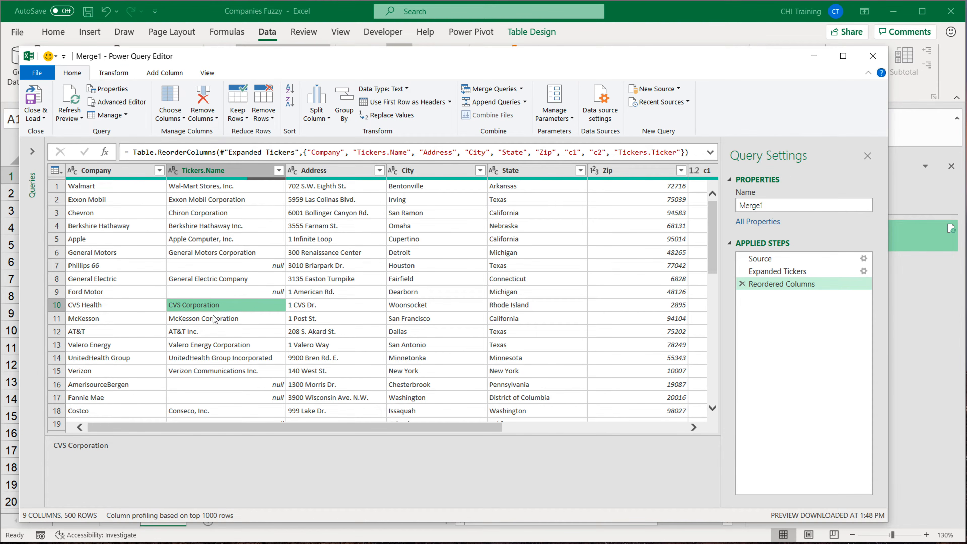
left_click(135, 371)
left_click(231, 374)
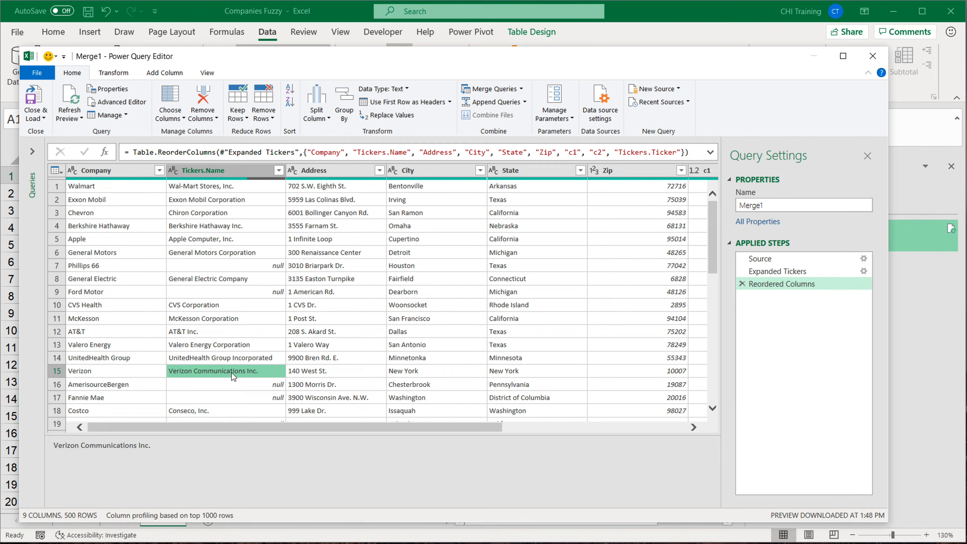
scroll(231, 373, "down", 8)
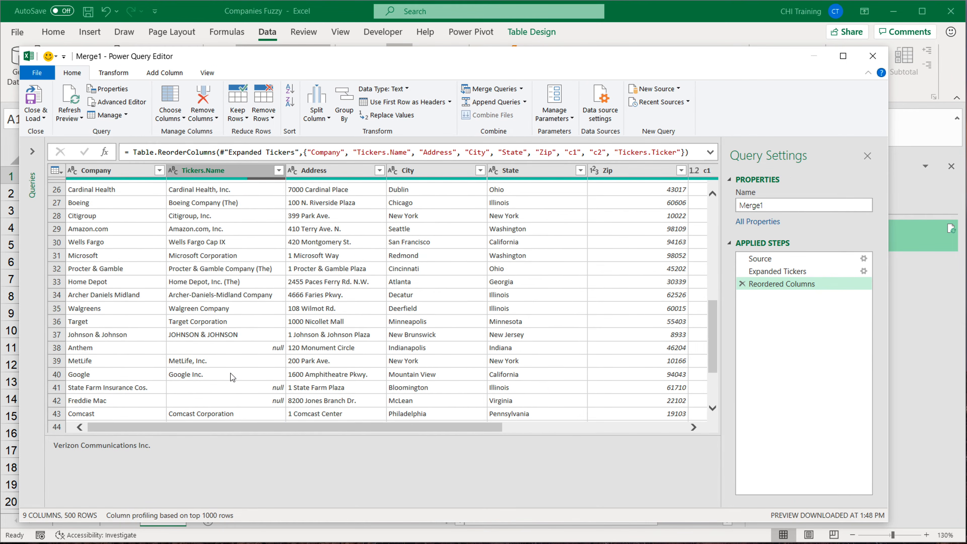
scroll(209, 360, "up", 2)
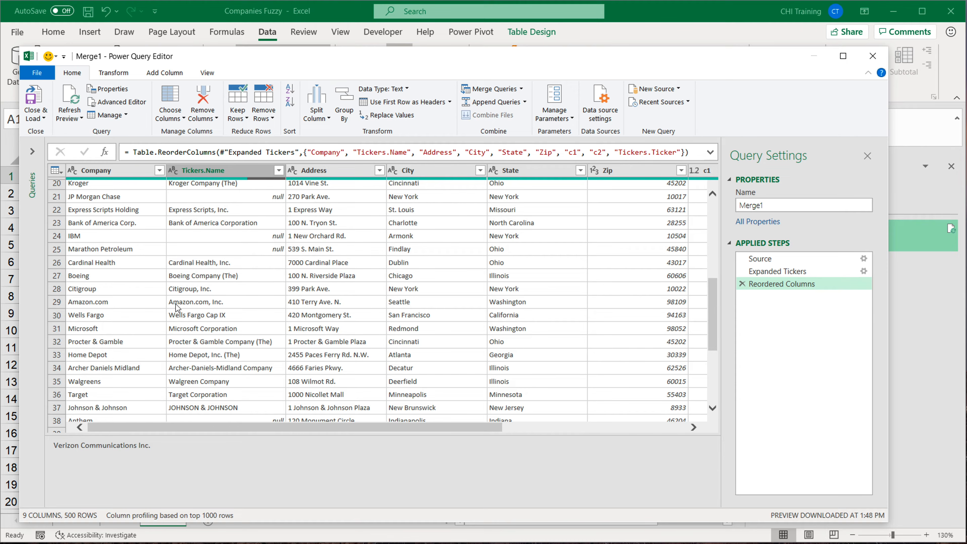
scroll(177, 308, "up", 6)
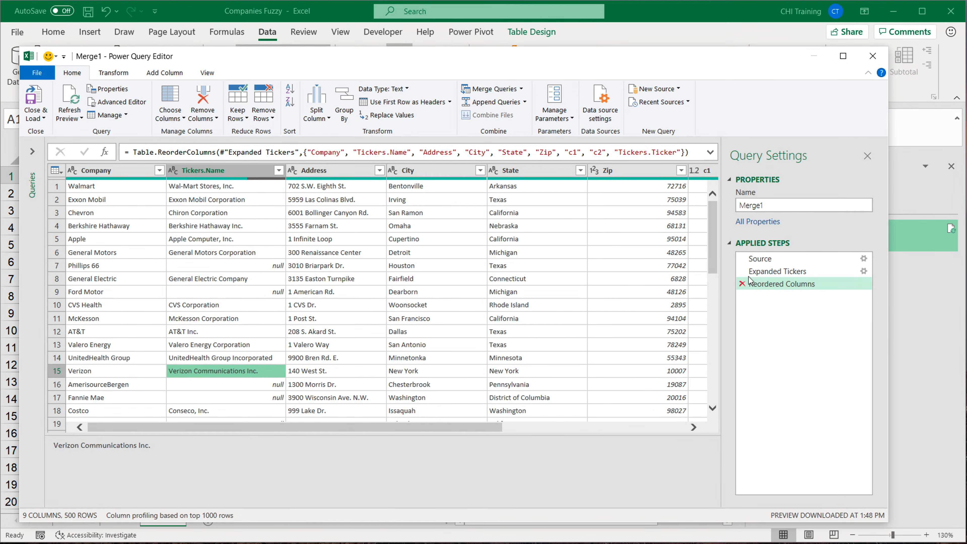
Edit the merge settings of the Source step and set the fuzzy matching maximum number of matches to 3
left_click(864, 259)
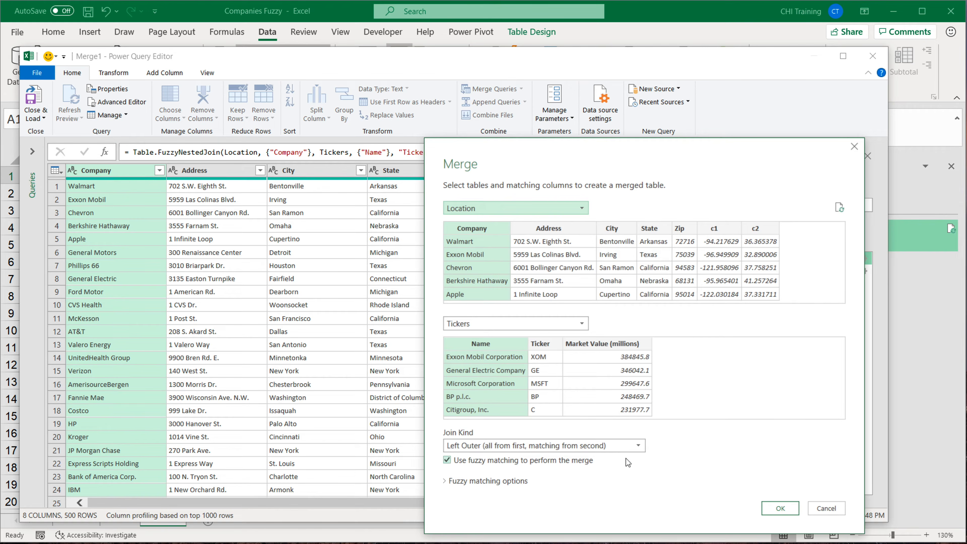
left_click(454, 482)
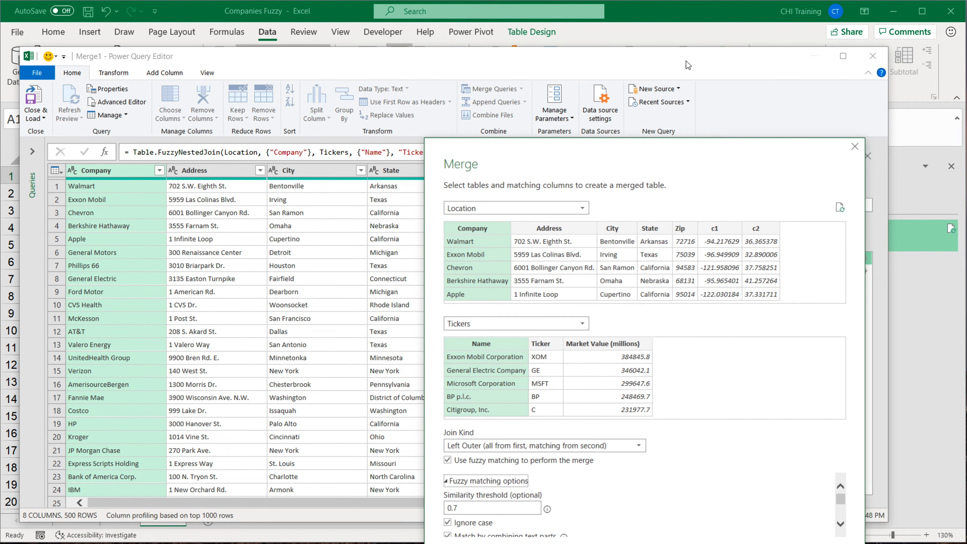
left_click_drag(672, 172, 438, 63)
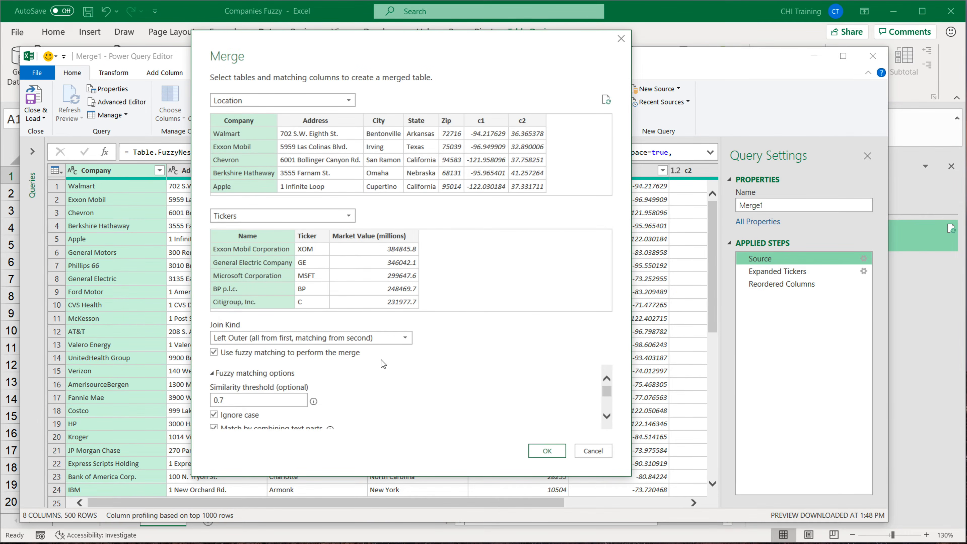
scroll(383, 381, "down", 2)
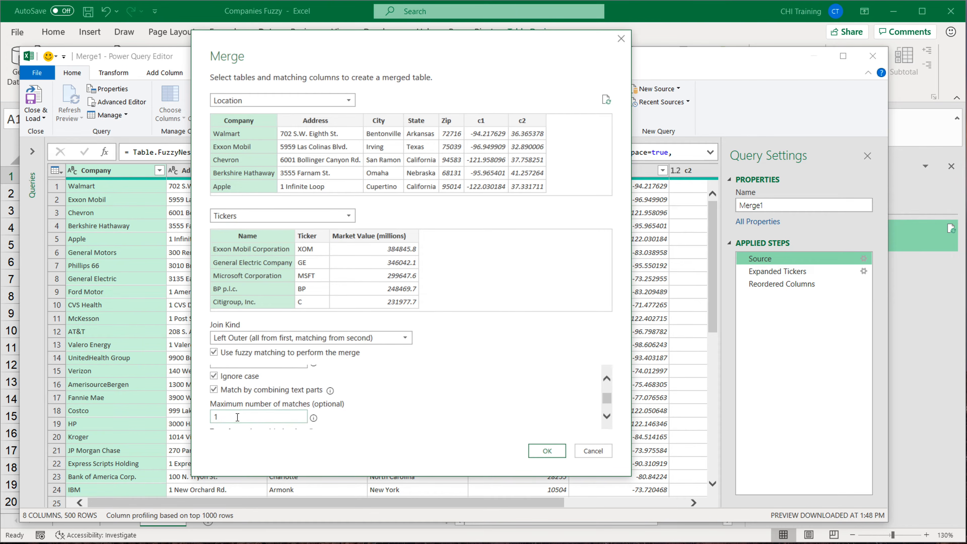
left_click_drag(237, 417, 187, 415)
type("3")
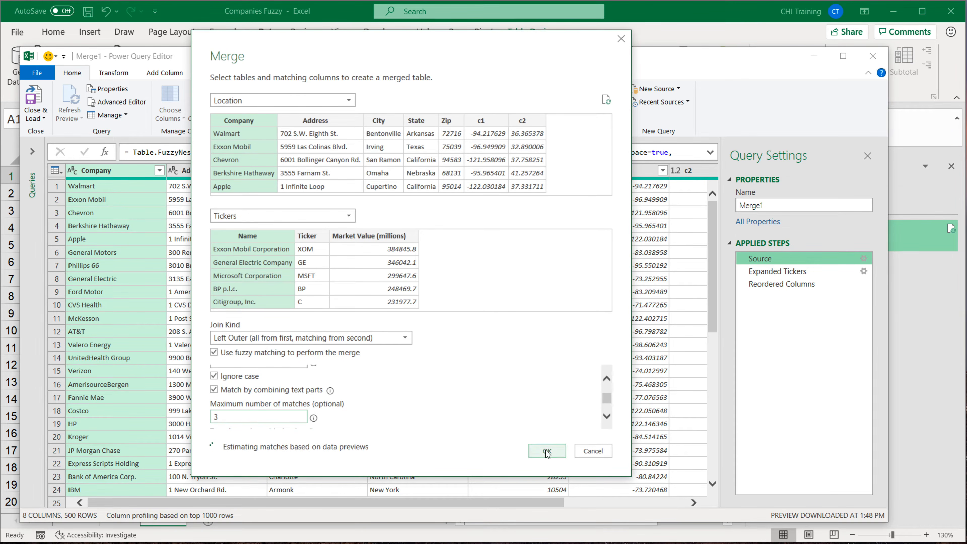
left_click(547, 452)
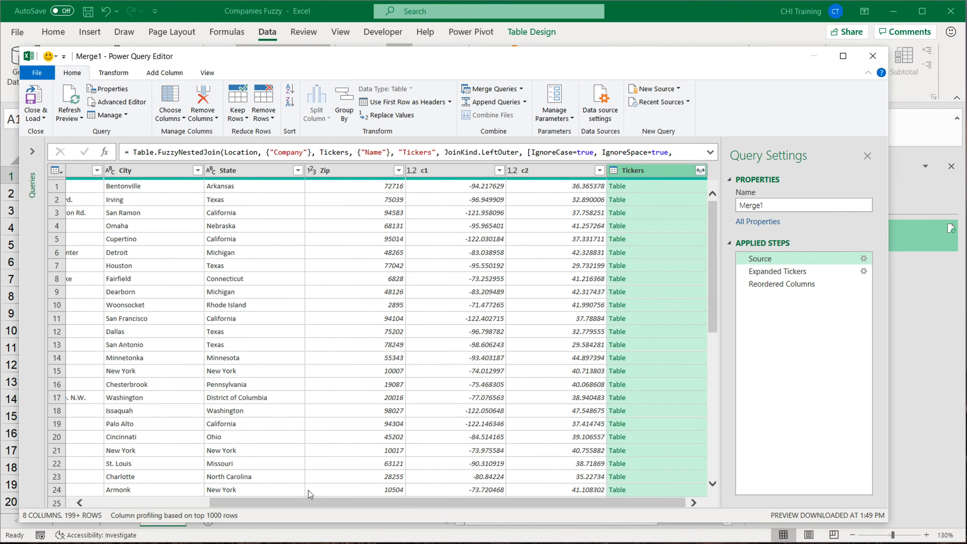
Return to the Reordered Columns step and examine companies with repeated rows, such as Costco and Kroger, against their Tickers.Name matches
left_click(781, 284)
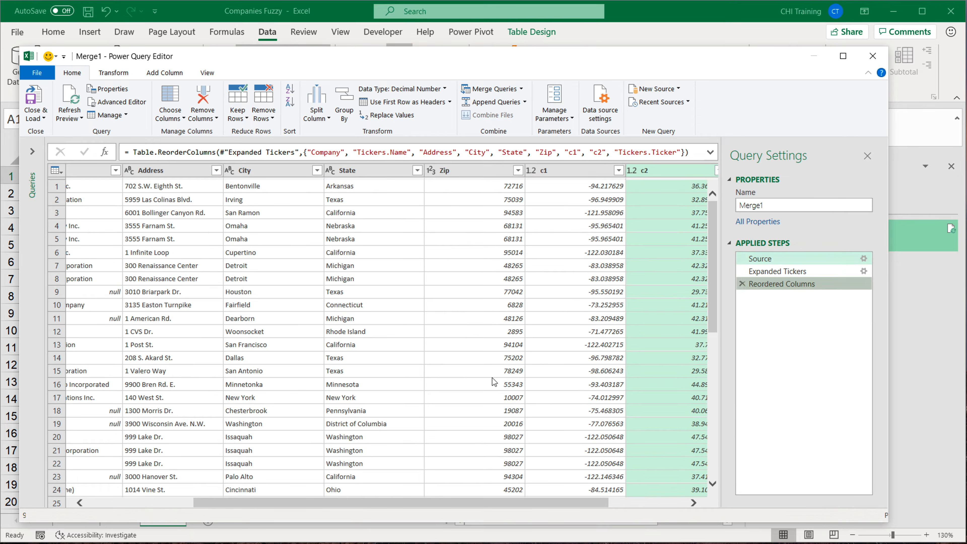
left_click(143, 503)
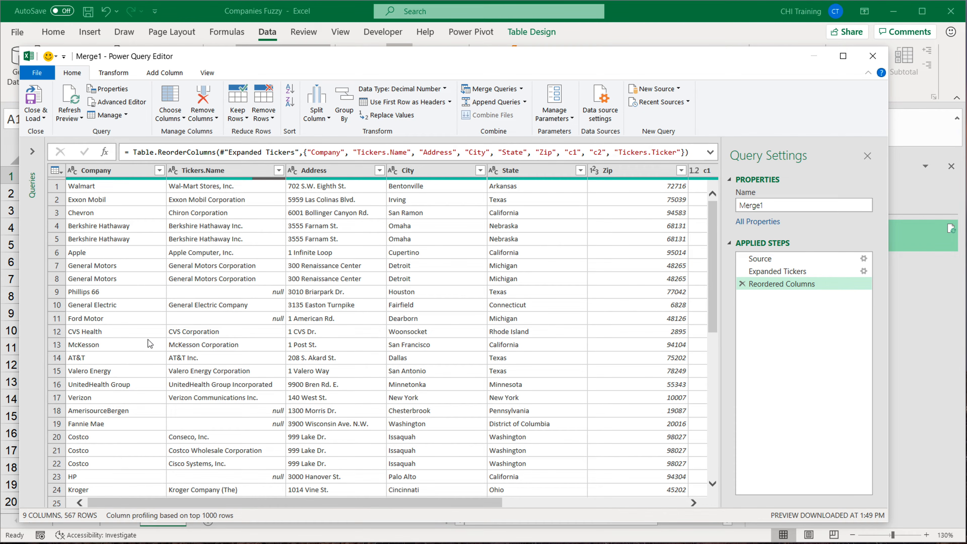
left_click(91, 463)
left_click(92, 389)
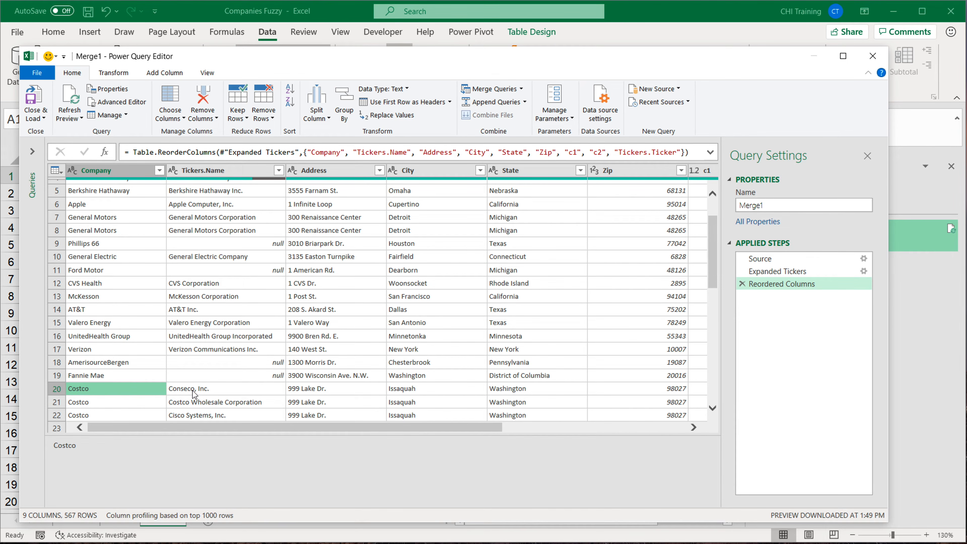
left_click(200, 392)
scroll(203, 393, "down", 1)
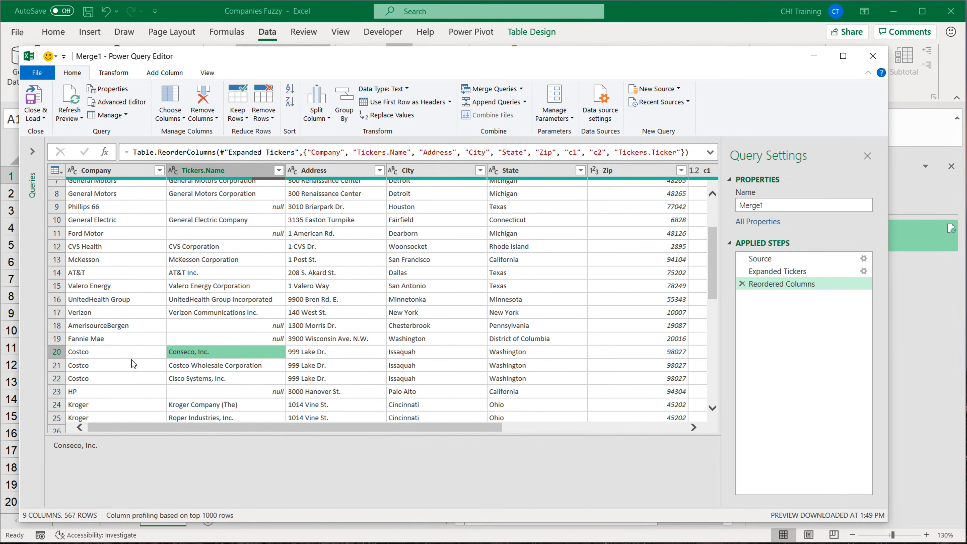
left_click(204, 365)
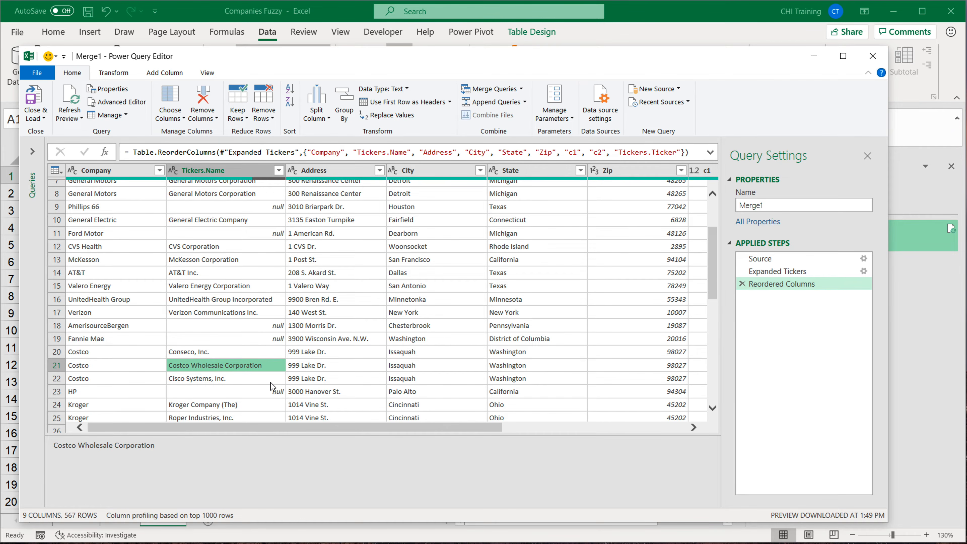
left_click(206, 383)
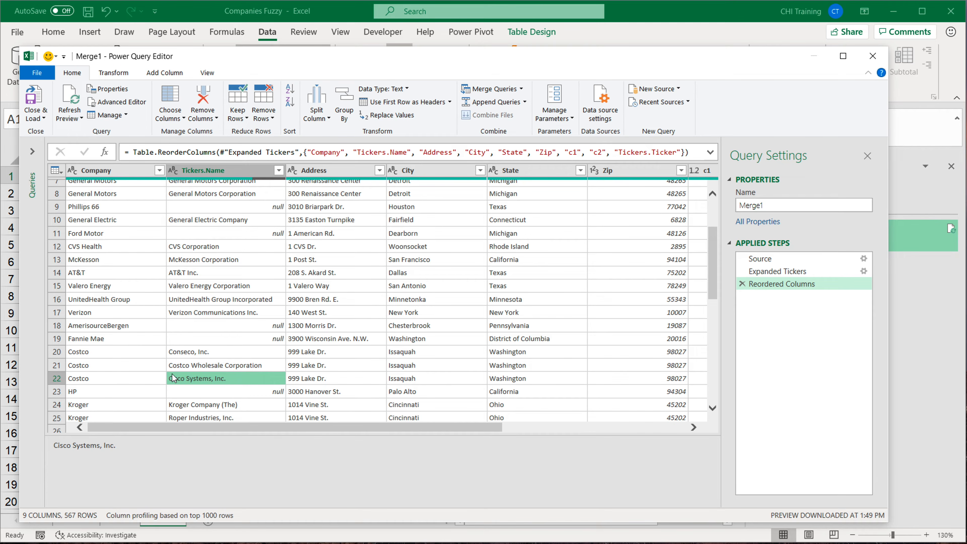
scroll(173, 378, "down", 1)
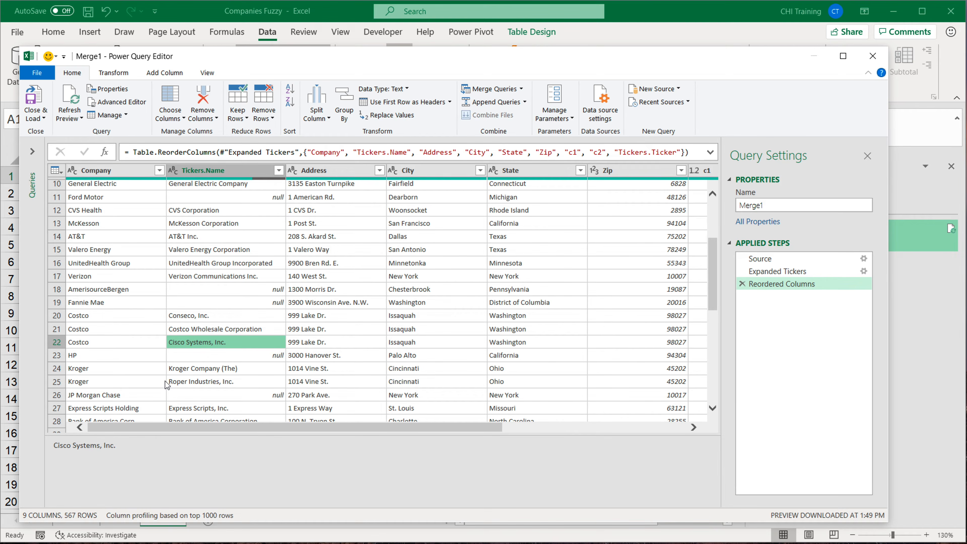
scroll(165, 382, "up", 3)
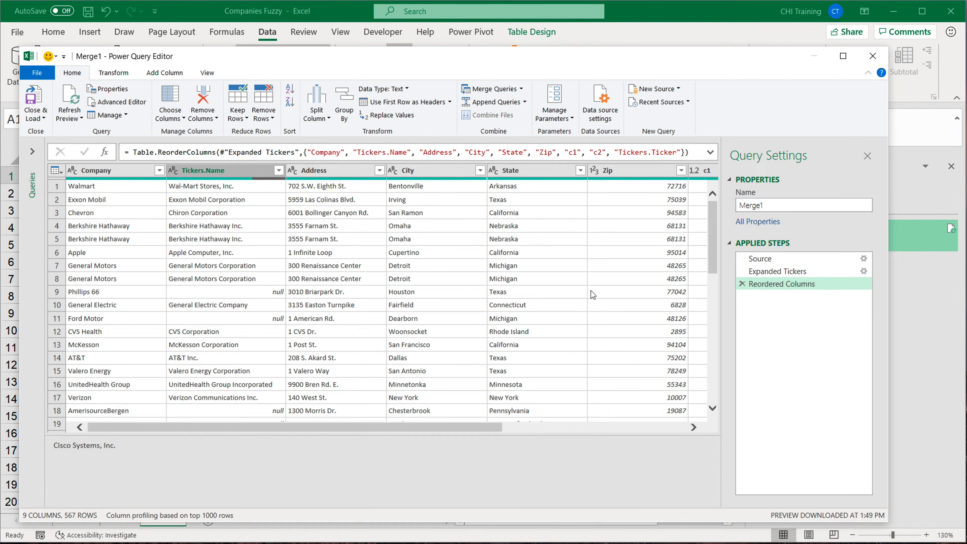
scroll(512, 301, "down", 3)
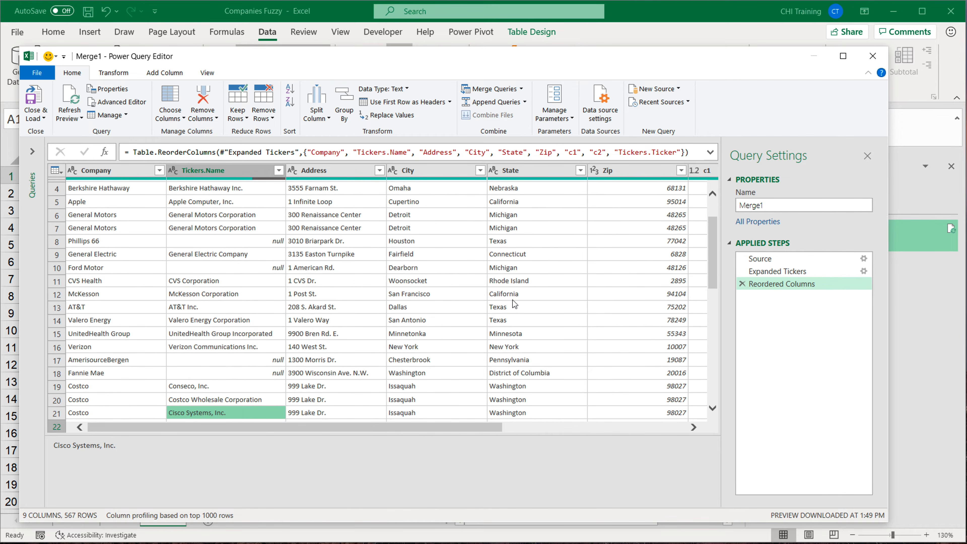
scroll(512, 304, "down", 2)
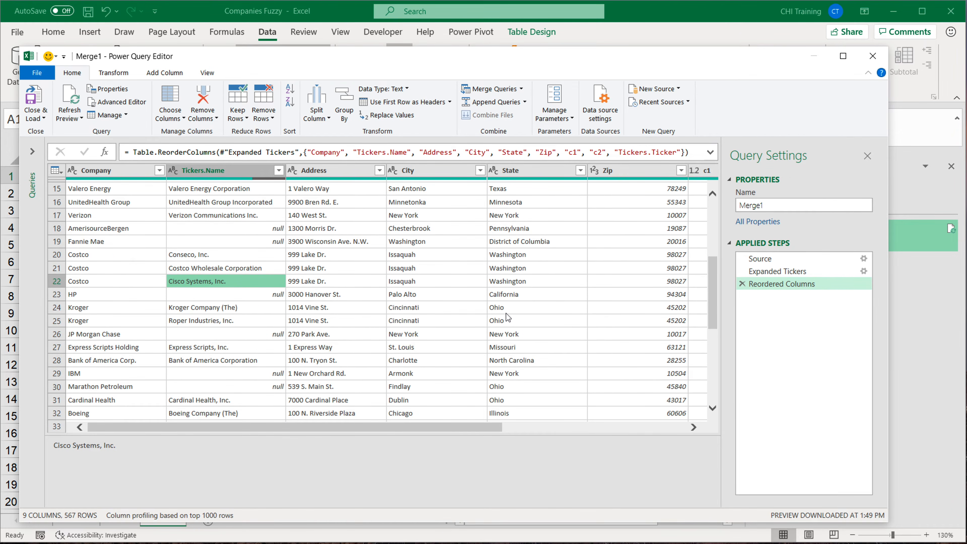
scroll(507, 313, "up", 5)
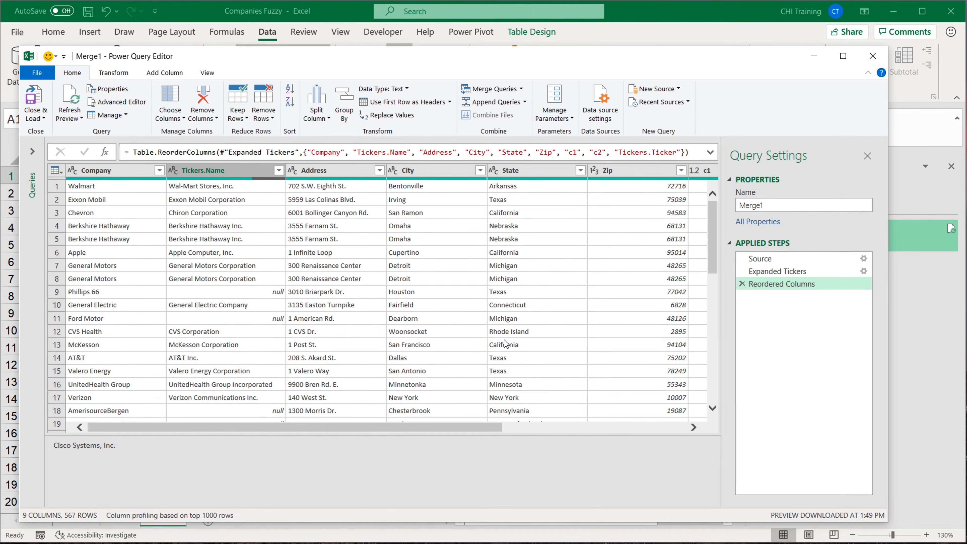
Close the query editor, load the merged query into the worksheet, and inspect the repeated Costco rows in the loaded table
left_click(43, 119)
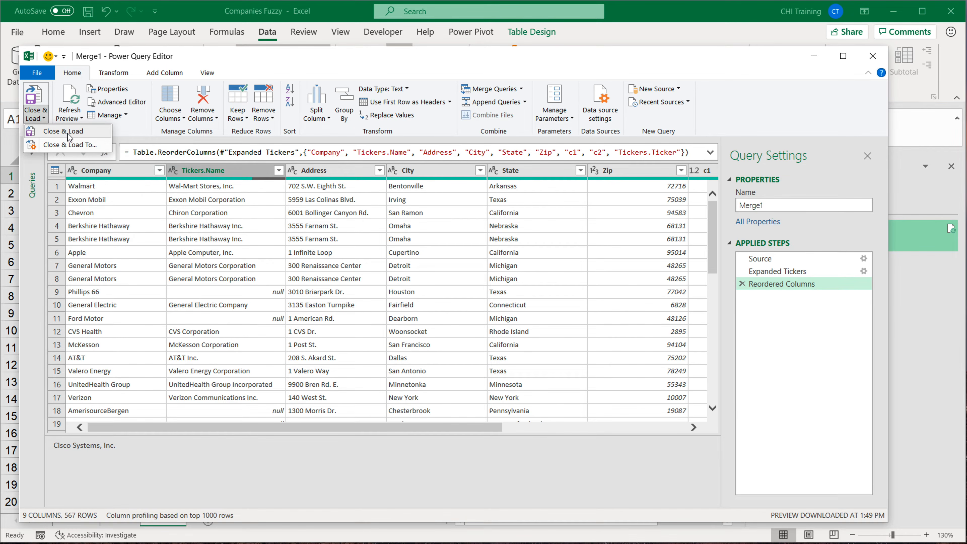
left_click(69, 136)
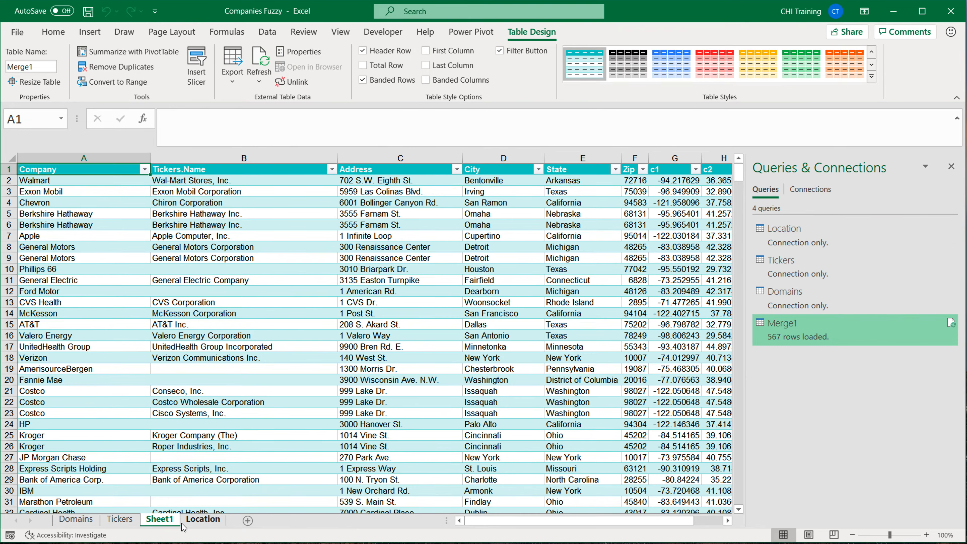
scroll(209, 316, "down", 2)
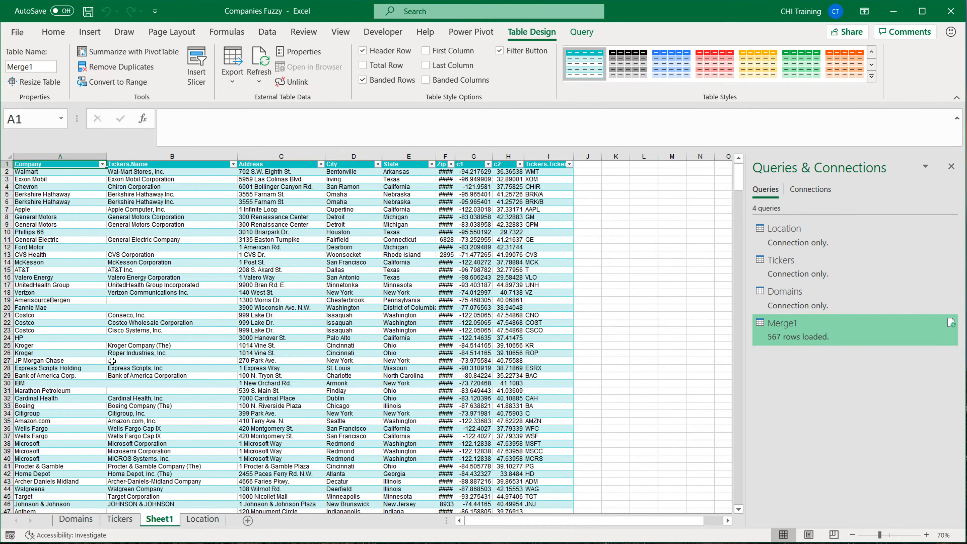
scroll(113, 361, "up", 5)
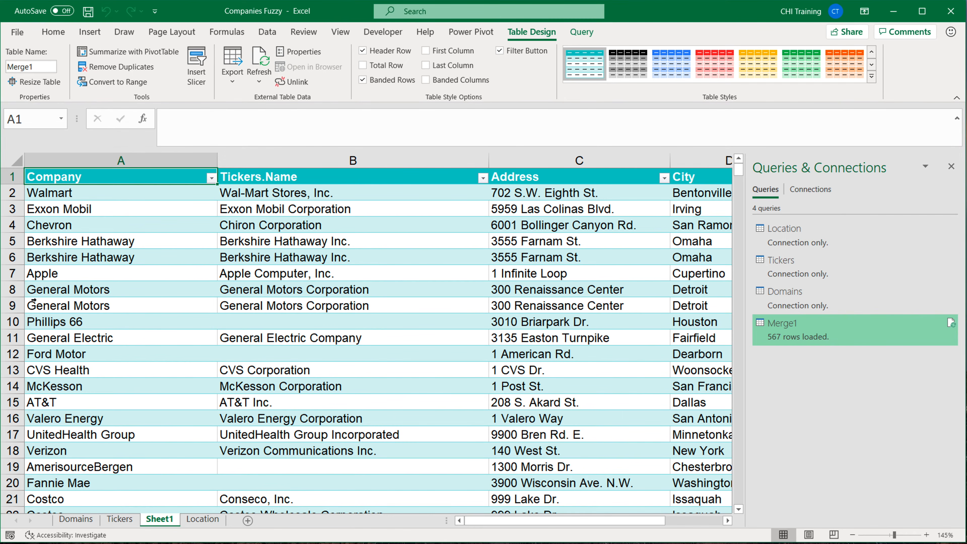
scroll(89, 300, "down", 2)
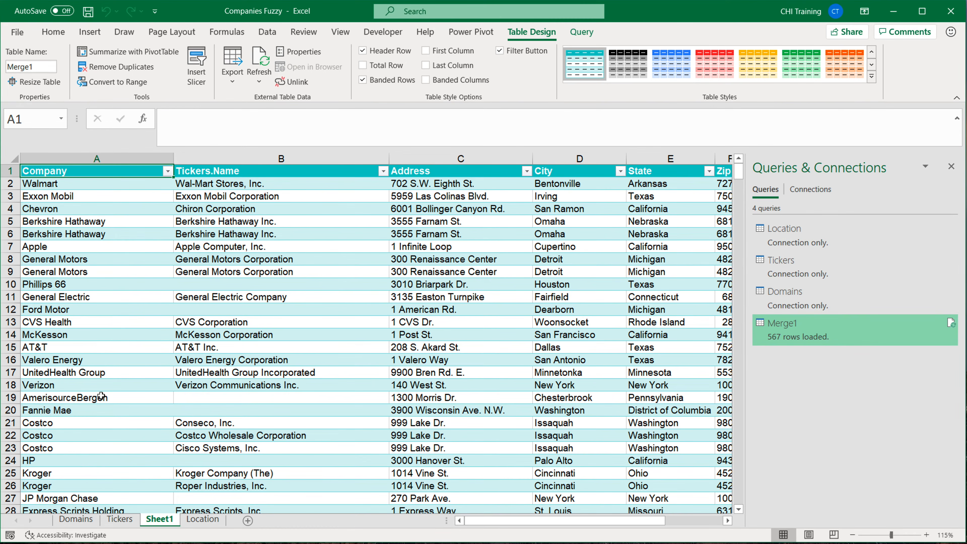
left_click(6, 423)
left_click(5, 448)
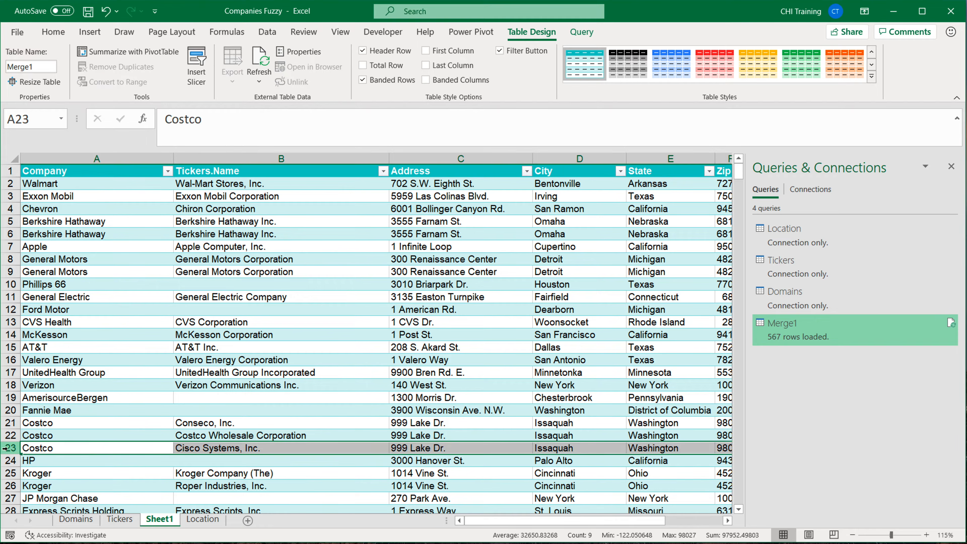
left_click(194, 314)
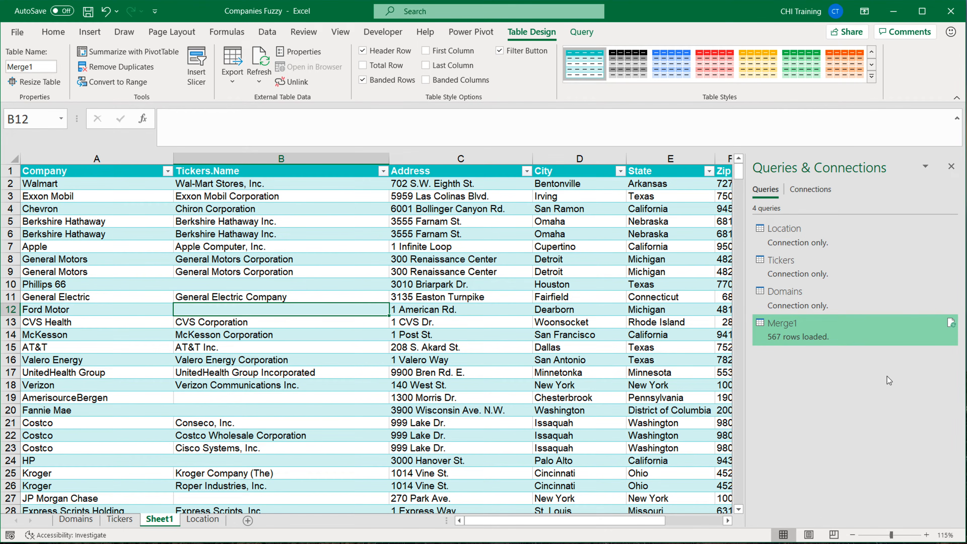
Unlink the merged table on Sheet1 from its query, confirming permanent removal of the query definition from the sheet
mouse_move(800, 331)
left_click(121, 259)
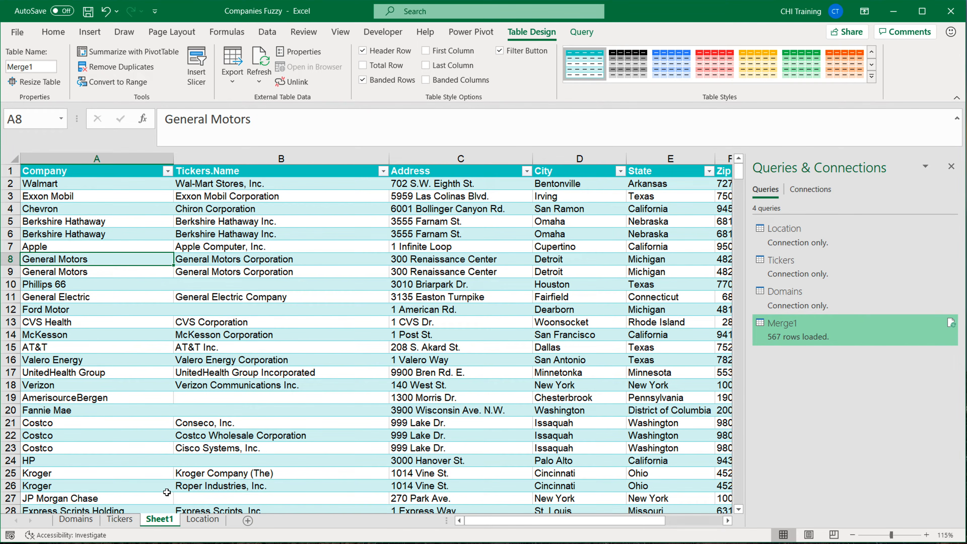
left_click(293, 86)
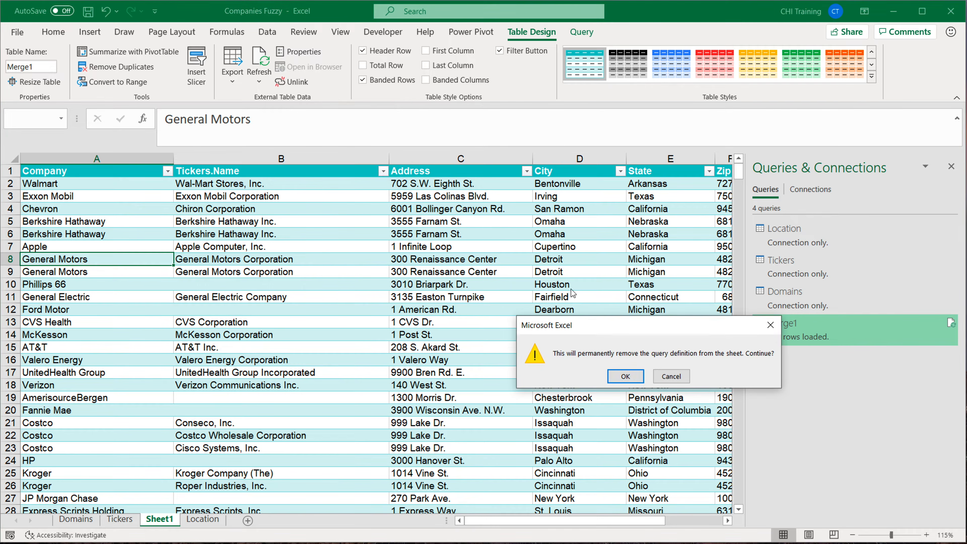
left_click(625, 378)
left_click(148, 209)
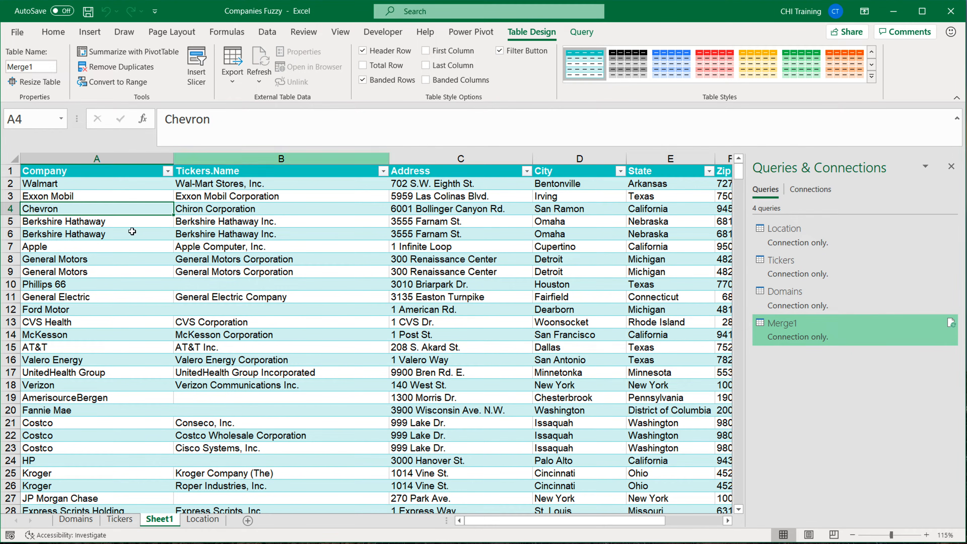
Review the matched company names on Sheet1, then delete the Address through Tickers.Ticker columns
scroll(147, 256, "down", 1)
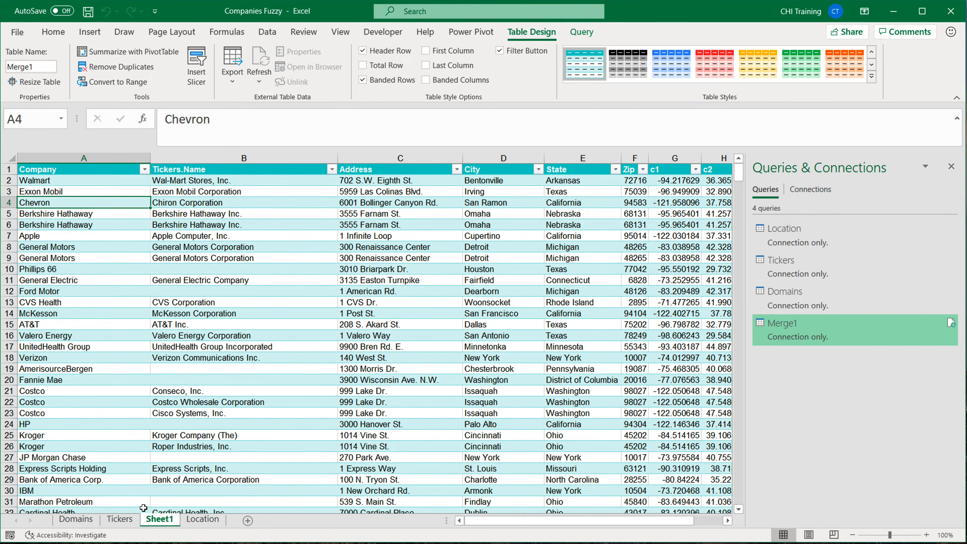
scroll(261, 352, "down", 3)
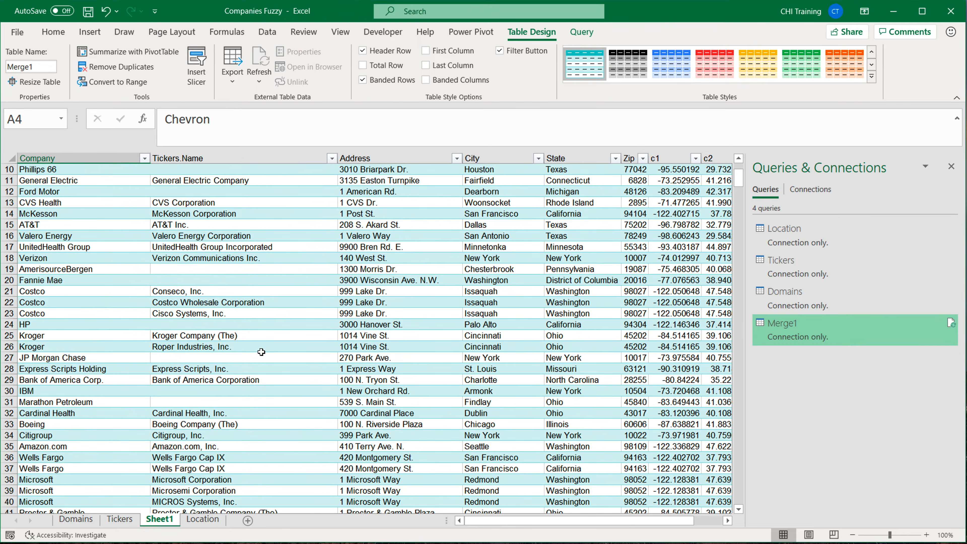
scroll(261, 352, "down", 2)
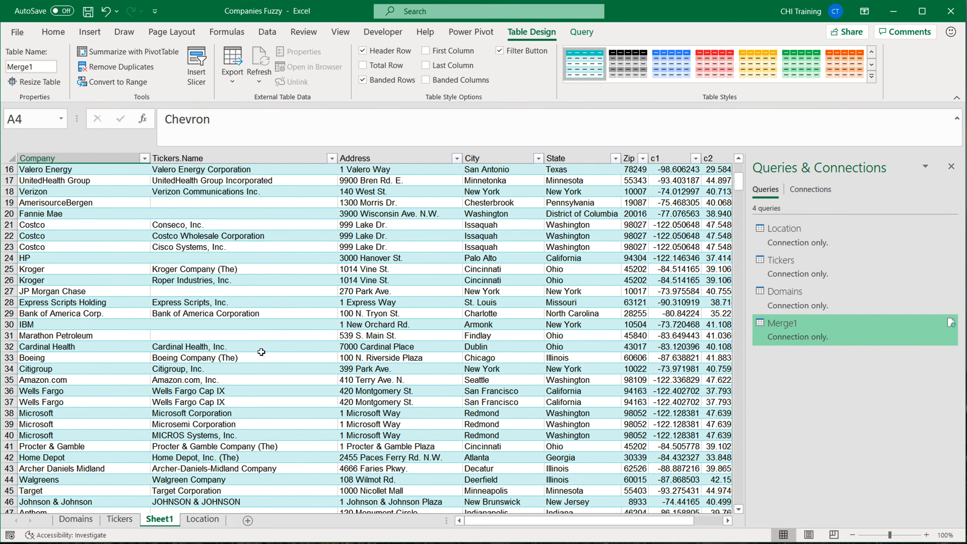
left_click(207, 357)
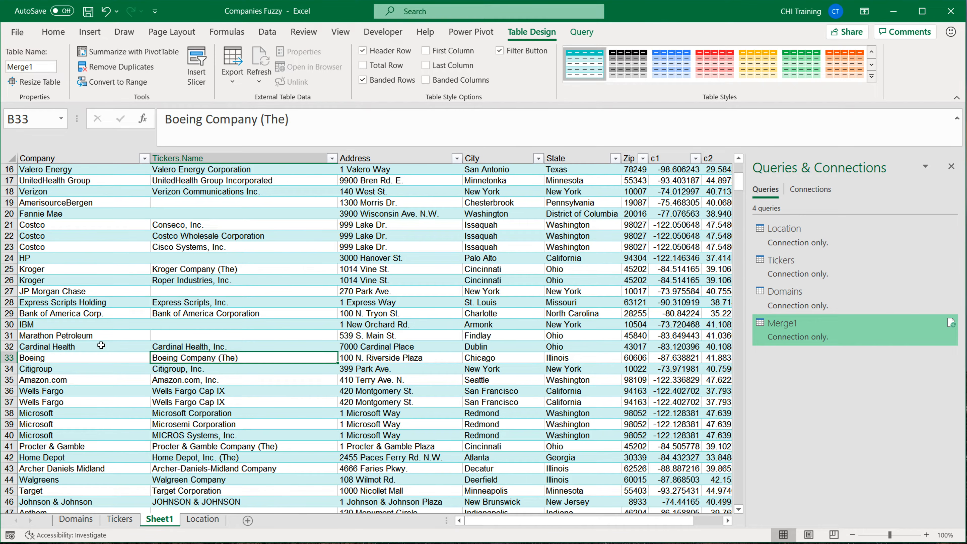
scroll(104, 345, "up", 5)
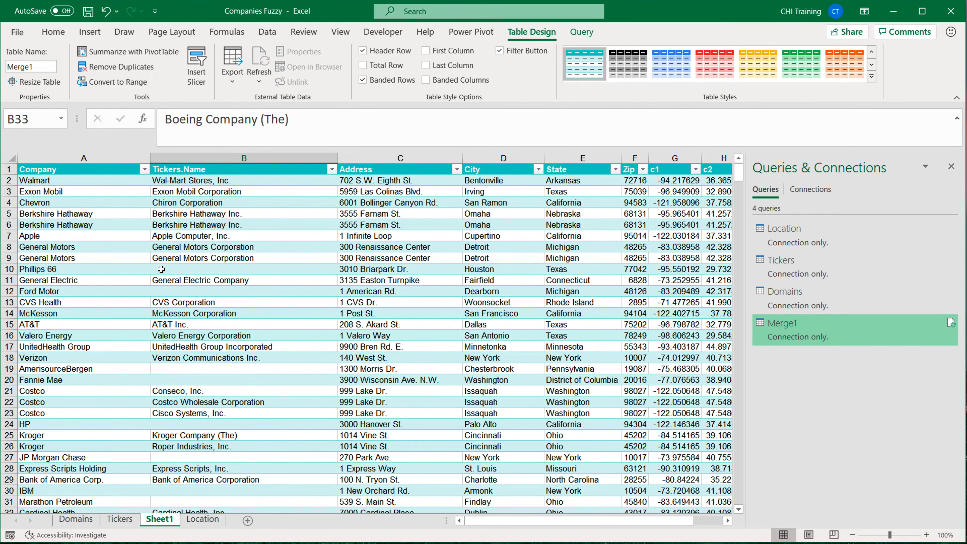
left_click_drag(371, 158, 662, 312)
right_click(662, 312)
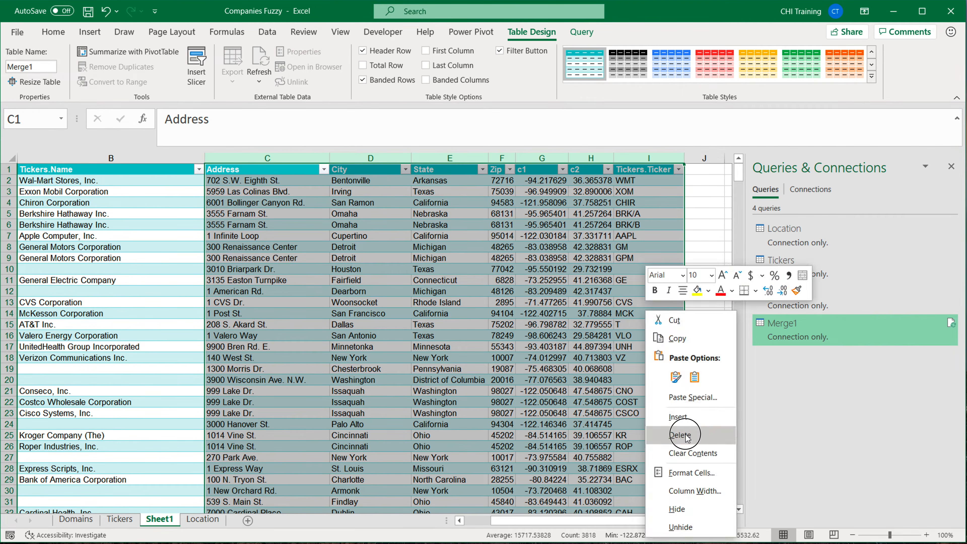
left_click(671, 432)
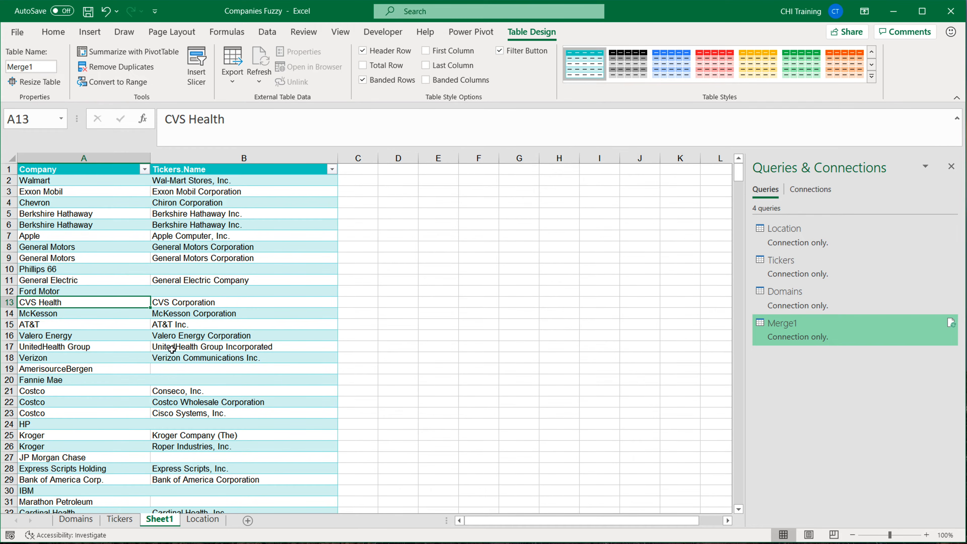
Delete the Sheet1 worksheet and remove the Merge1 query from the workbook
right_click(163, 526)
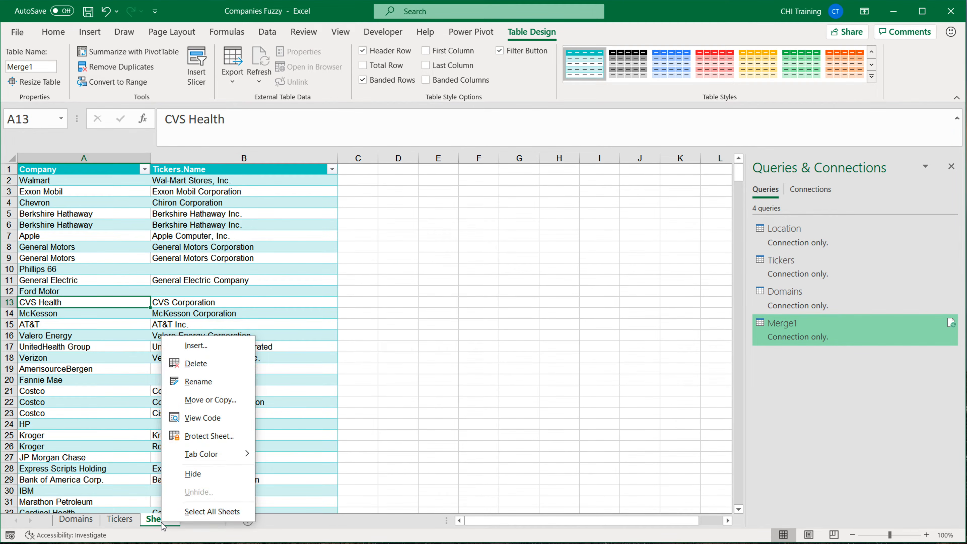
key("Escape")
left_click(587, 382)
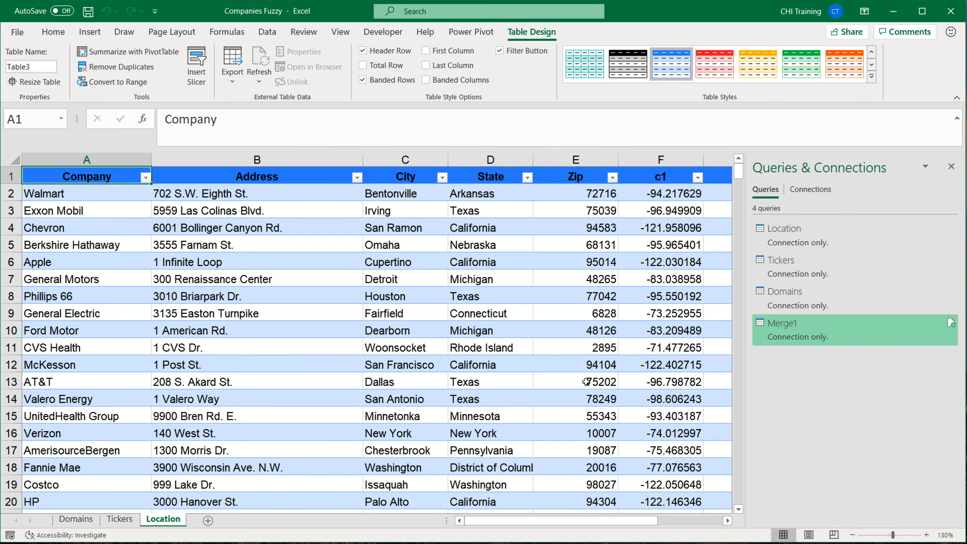
right_click(792, 328)
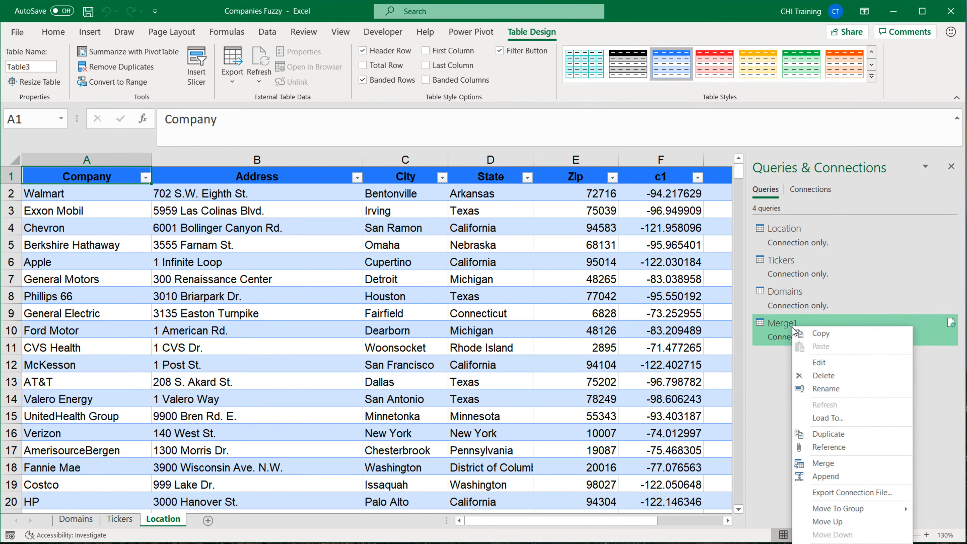
left_click(823, 375)
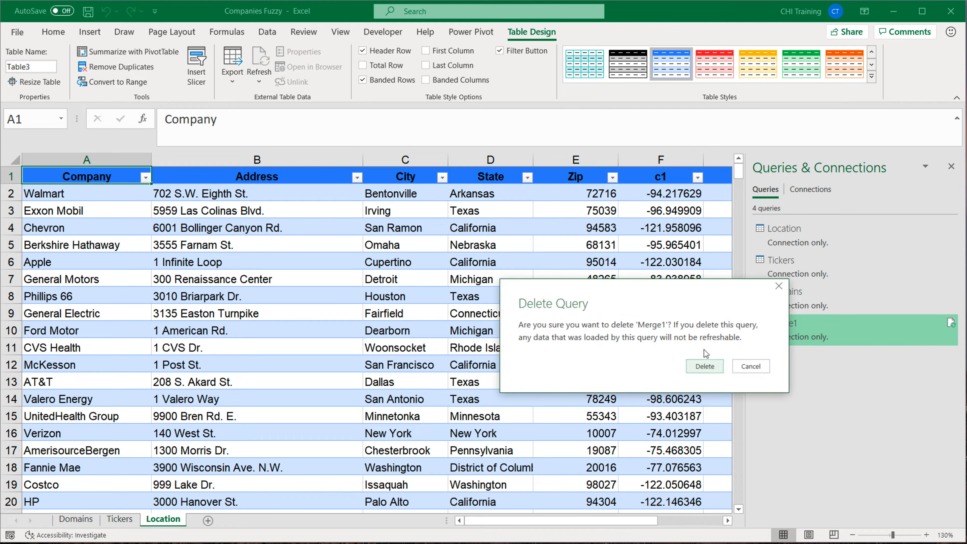
left_click(705, 367)
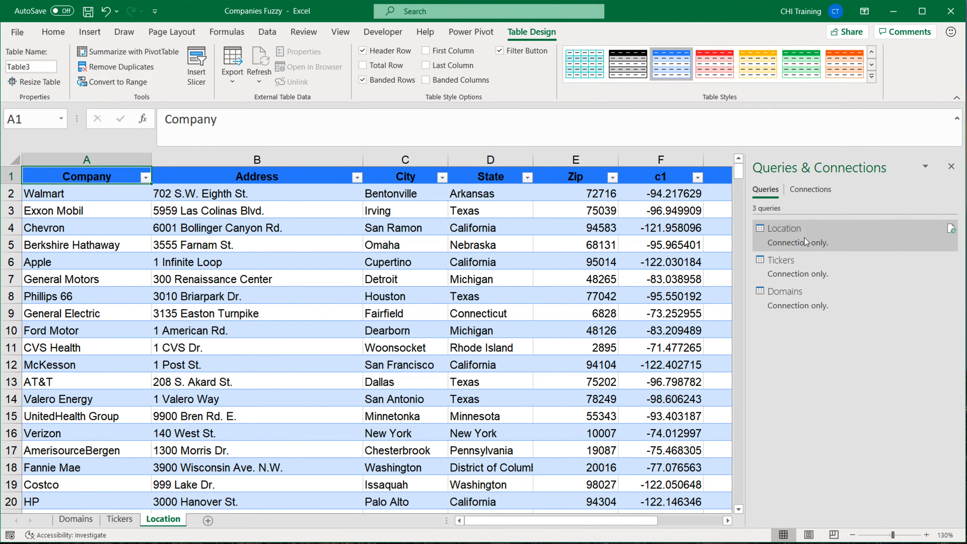
Start a merge of the Location query with Tickers, matching Location's Company column to Tickers' Name column
mouse_move(805, 299)
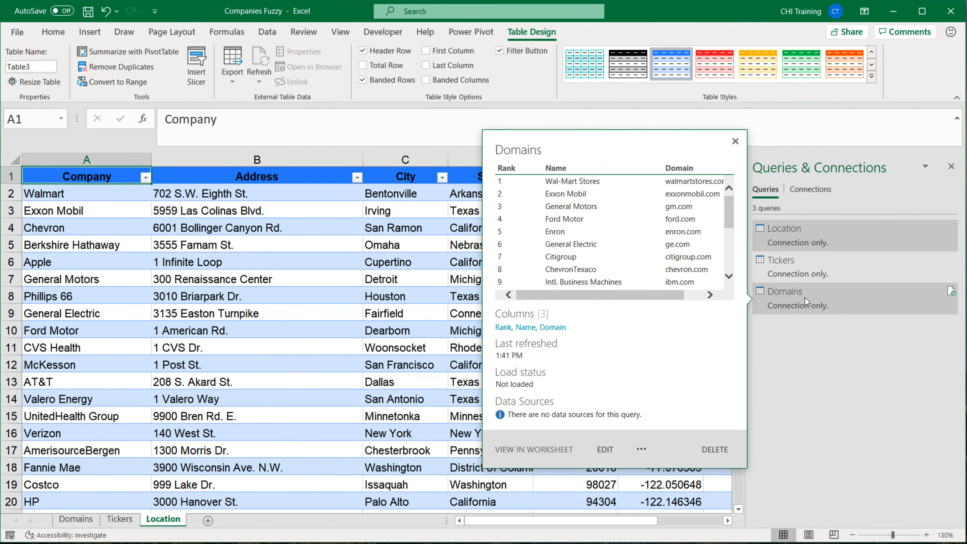
right_click(798, 234)
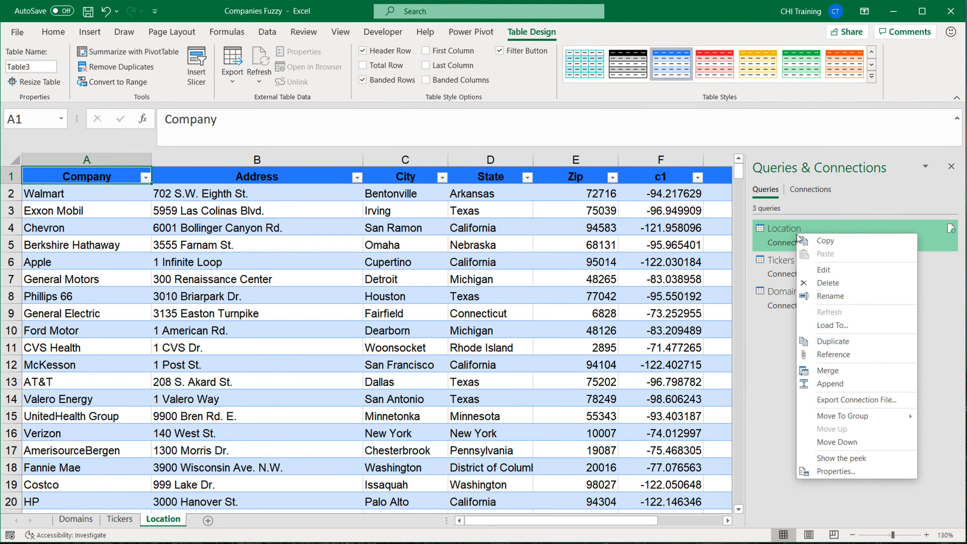
left_click(843, 371)
left_click(517, 322)
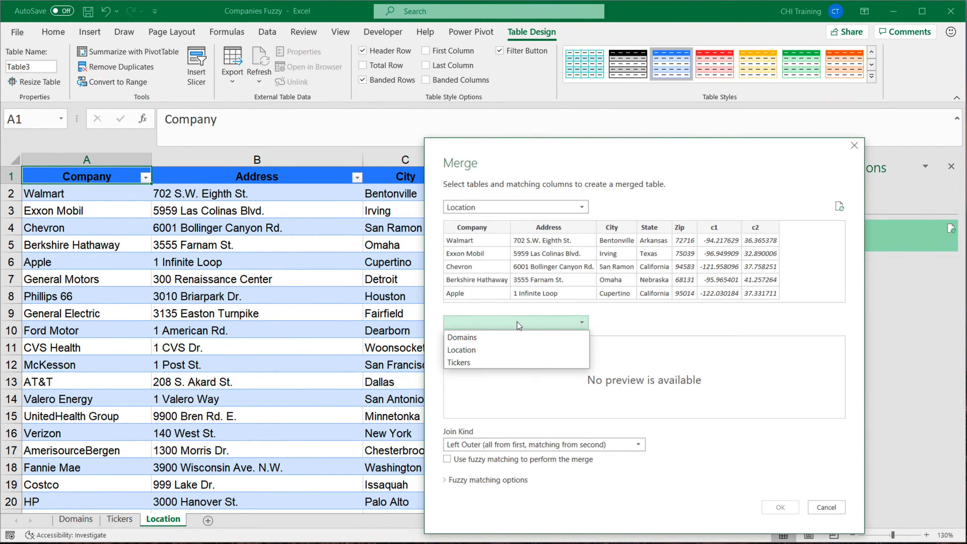
left_click(490, 364)
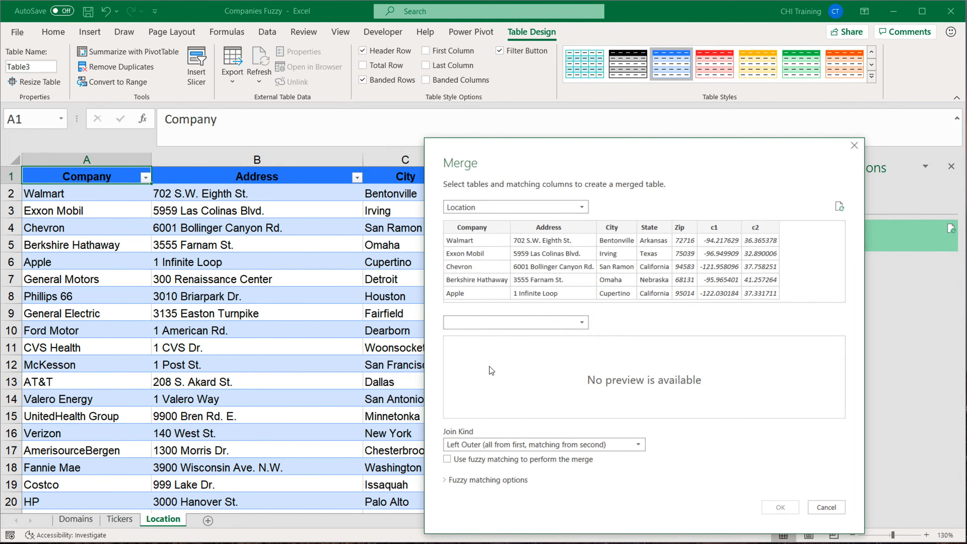
left_click(482, 342)
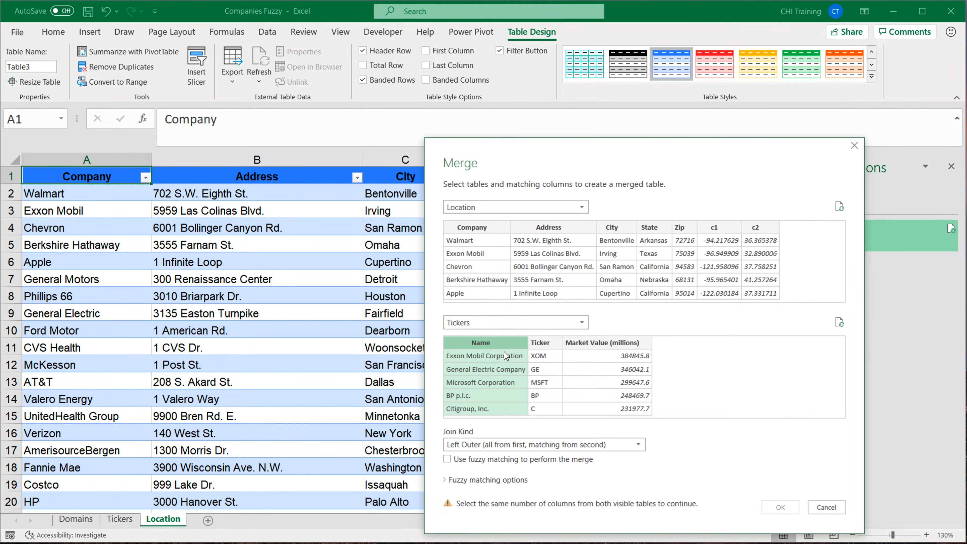
left_click(474, 228)
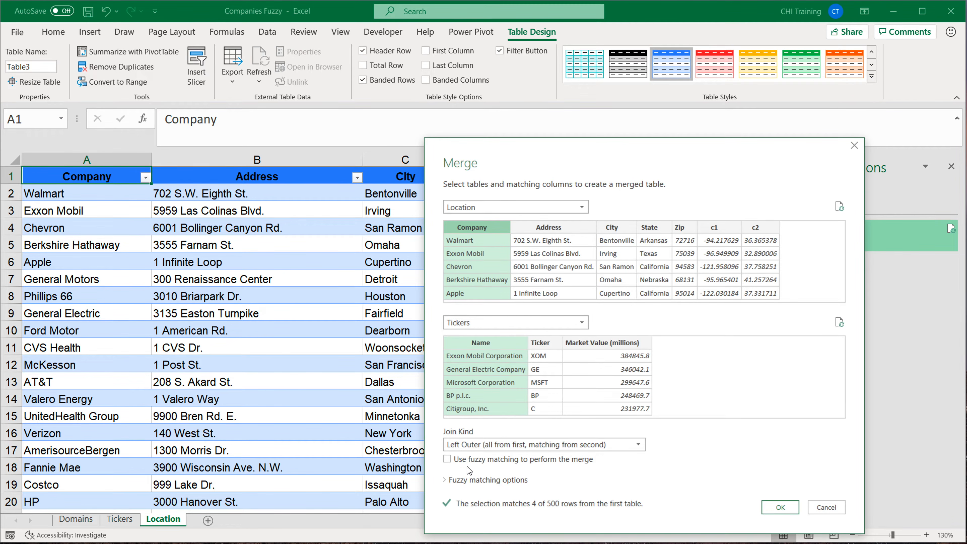
Enable fuzzy matching for the merge with a similarity threshold of 0.6 and a maximum of 1 match
left_click(447, 459)
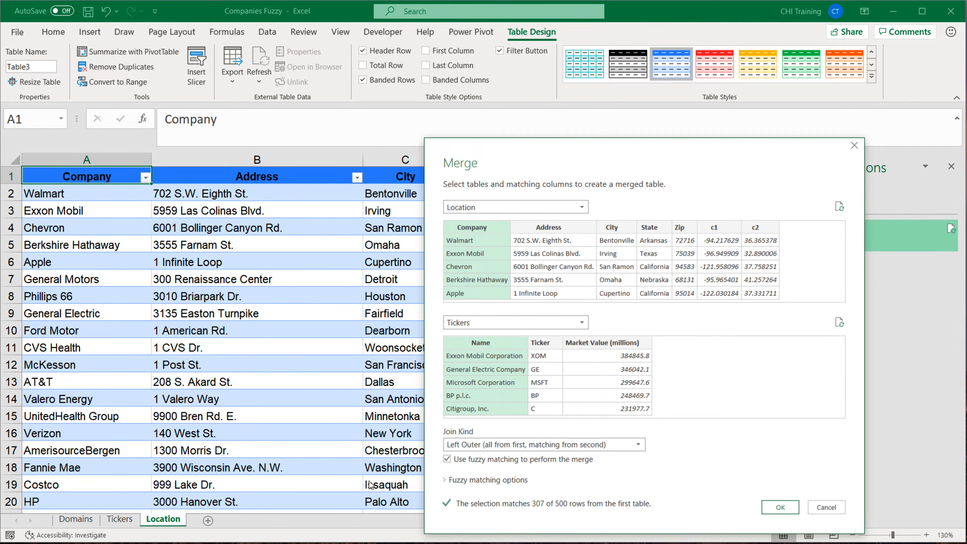
left_click(446, 481)
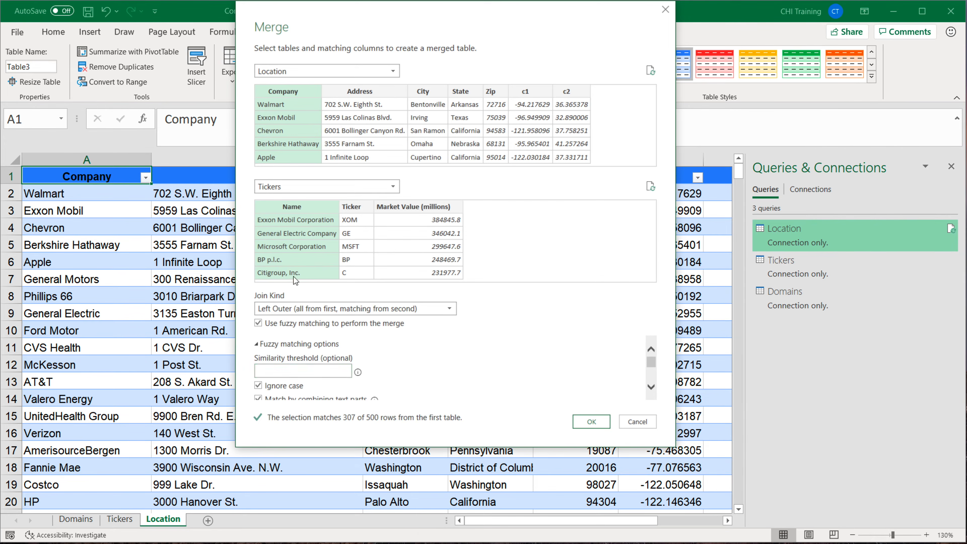
left_click(303, 371)
type("0.6")
left_click_drag(653, 364, 652, 381)
left_click(328, 361)
type("1")
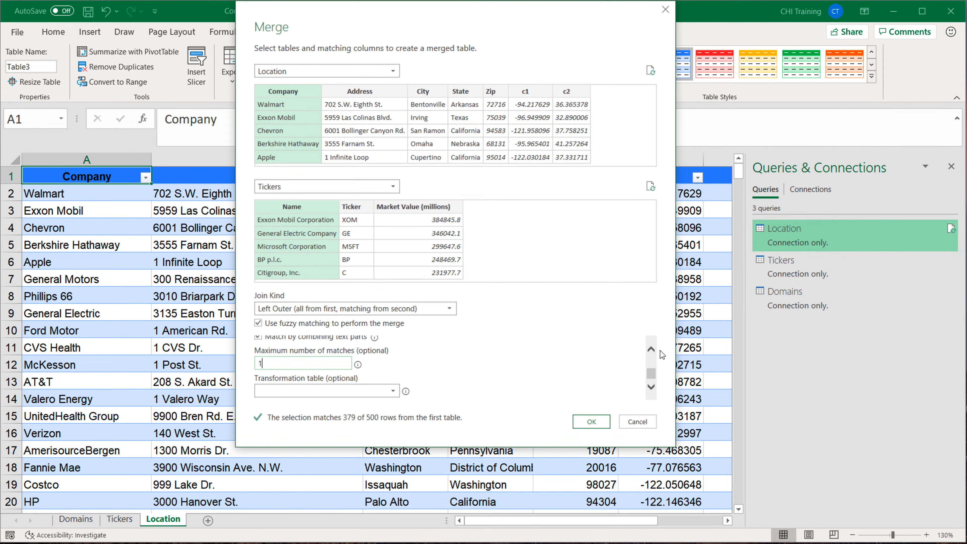
Change the similarity threshold to 0.7 and the maximum number of matches to 3, and create the merged query
scroll(653, 355, "up", 3)
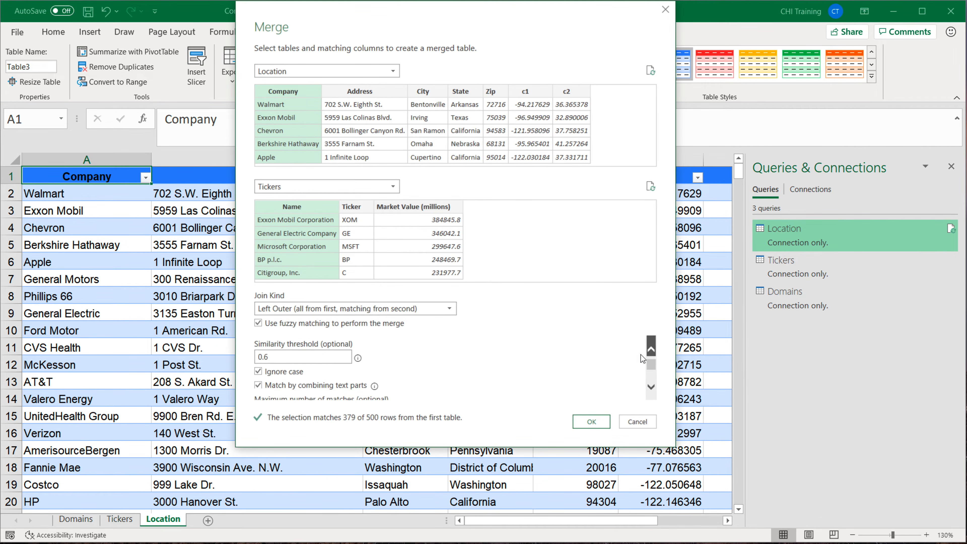
left_click(286, 356)
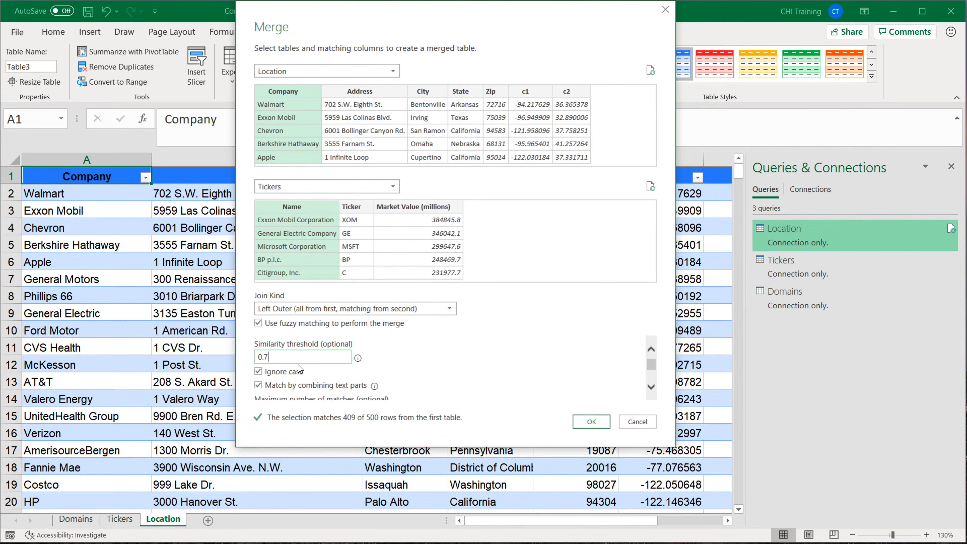
scroll(315, 372, "down", 3)
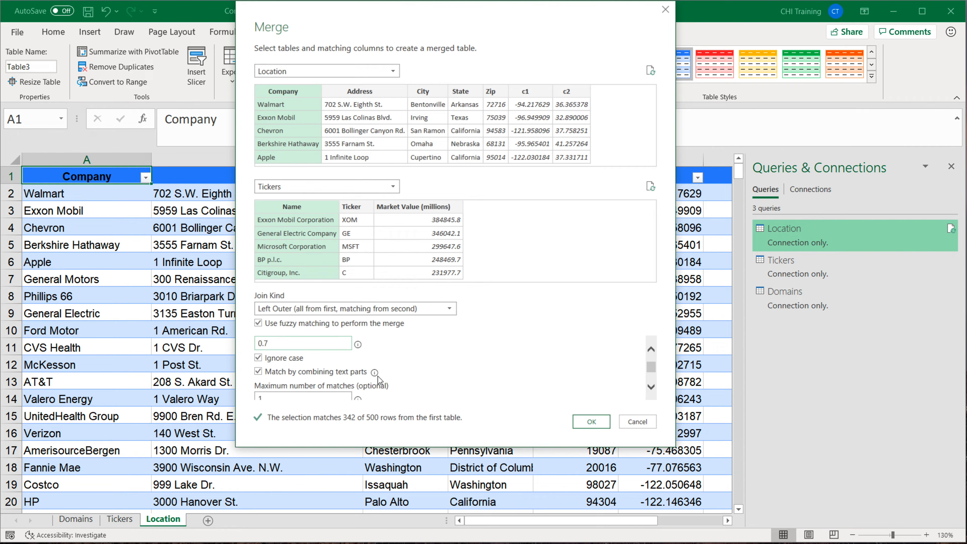
scroll(365, 388, "down", 1)
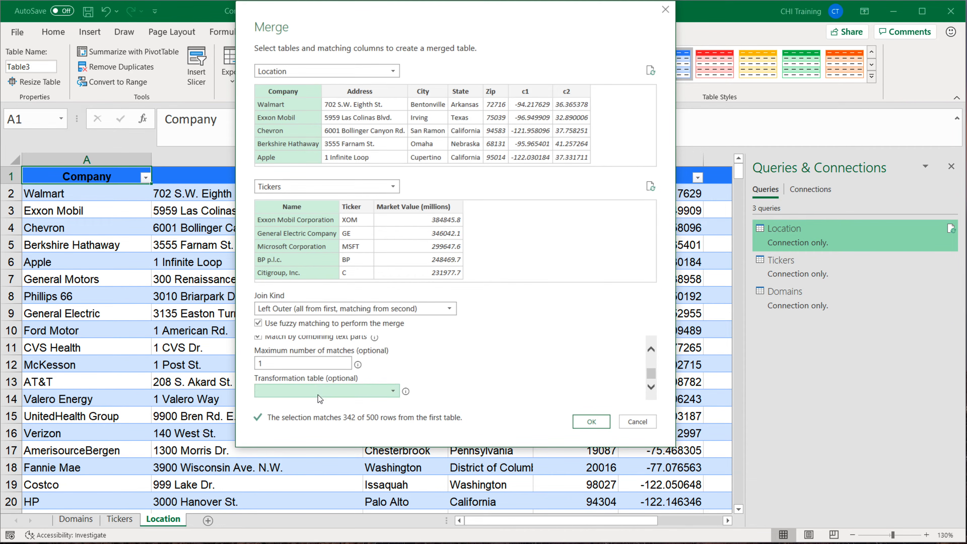
double_click(277, 364)
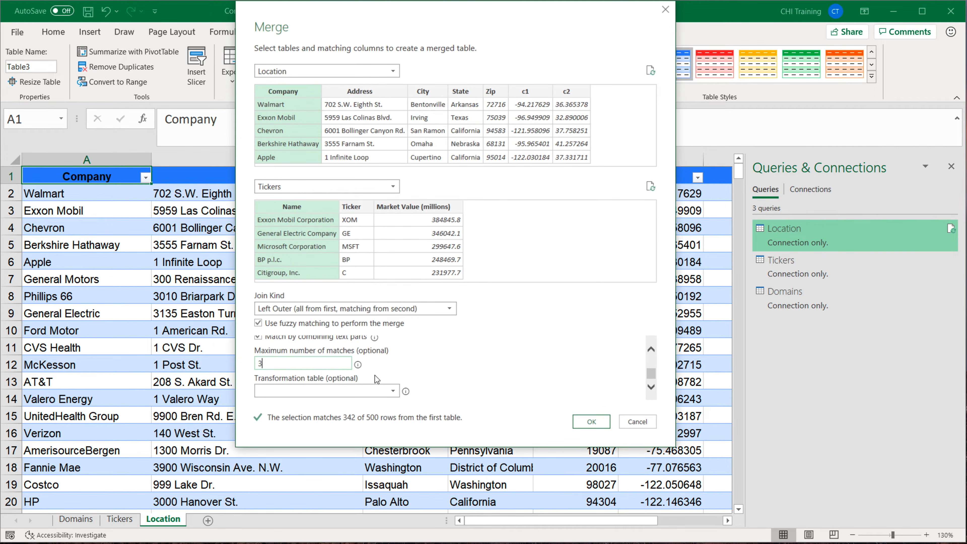
scroll(378, 338, "up", 3)
scroll(378, 337, "down", 3)
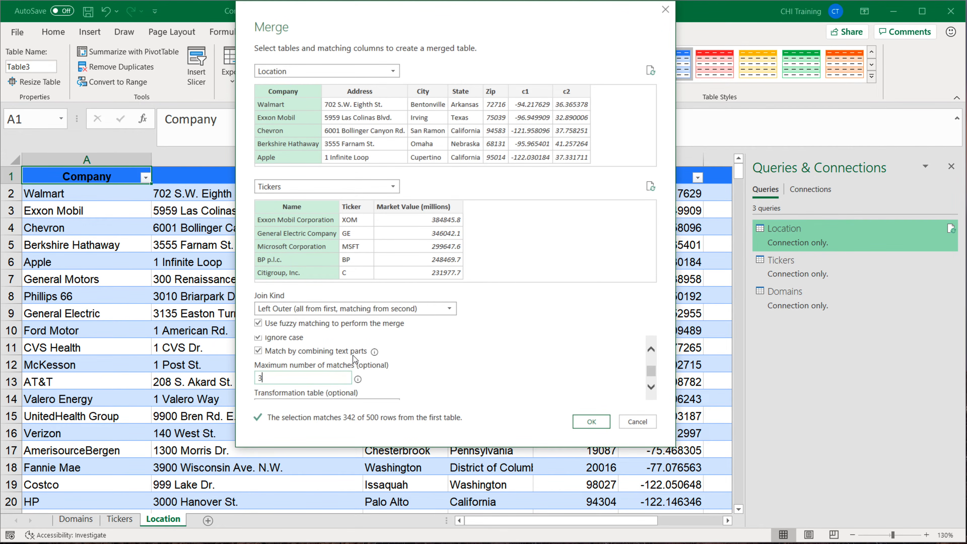
left_click(592, 422)
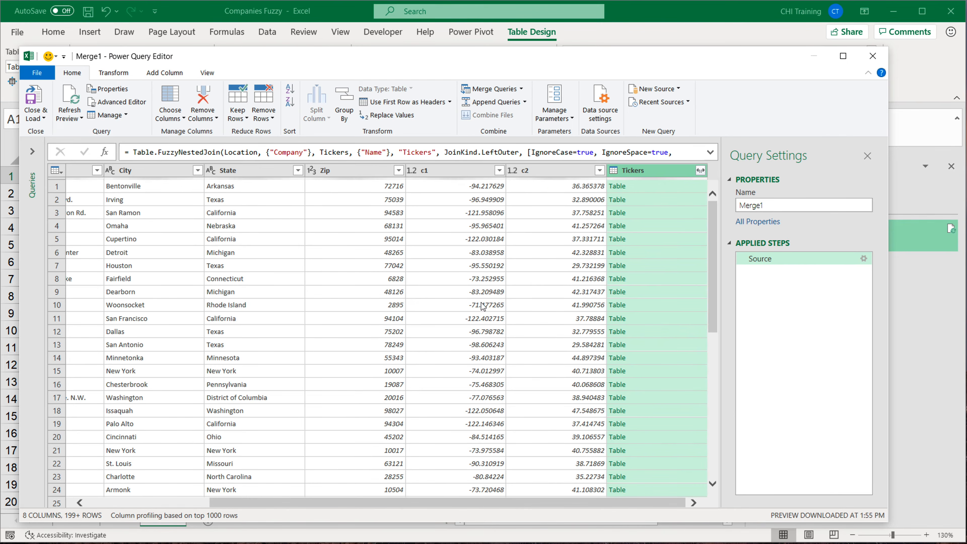
Remove the Address, City, State, Zip, c1 and c2 columns from the merged query
left_click_drag(295, 503, 151, 502)
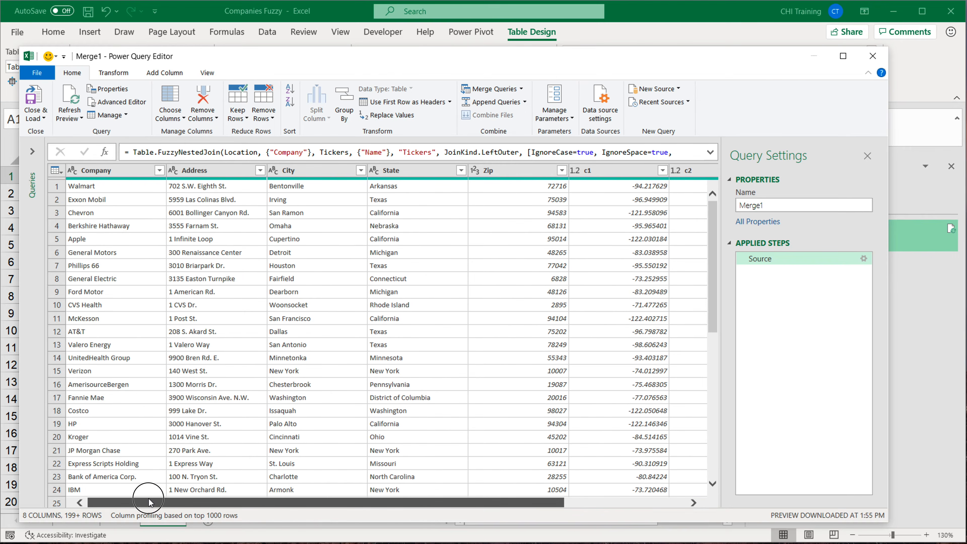
left_click(217, 171)
left_click_drag(500, 503, 576, 505)
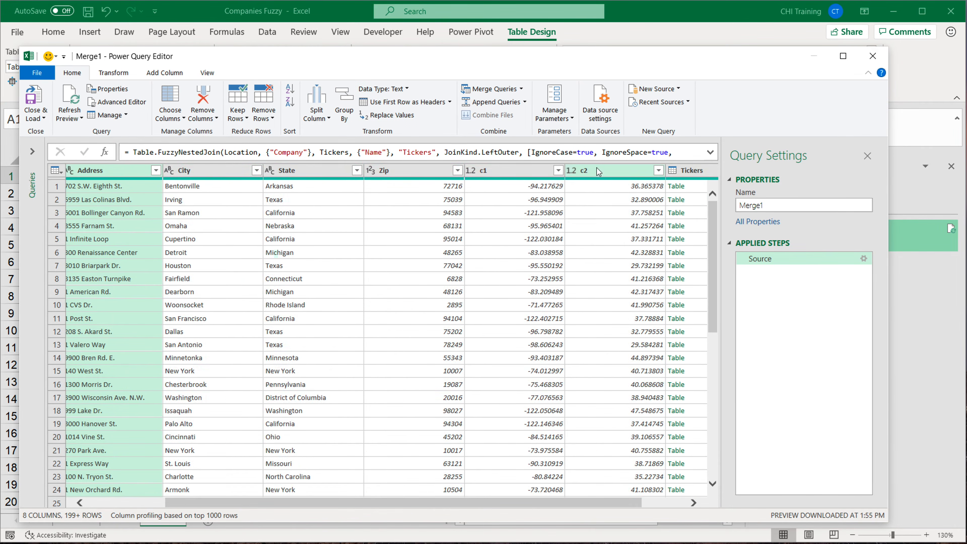
left_click(597, 170, "shift")
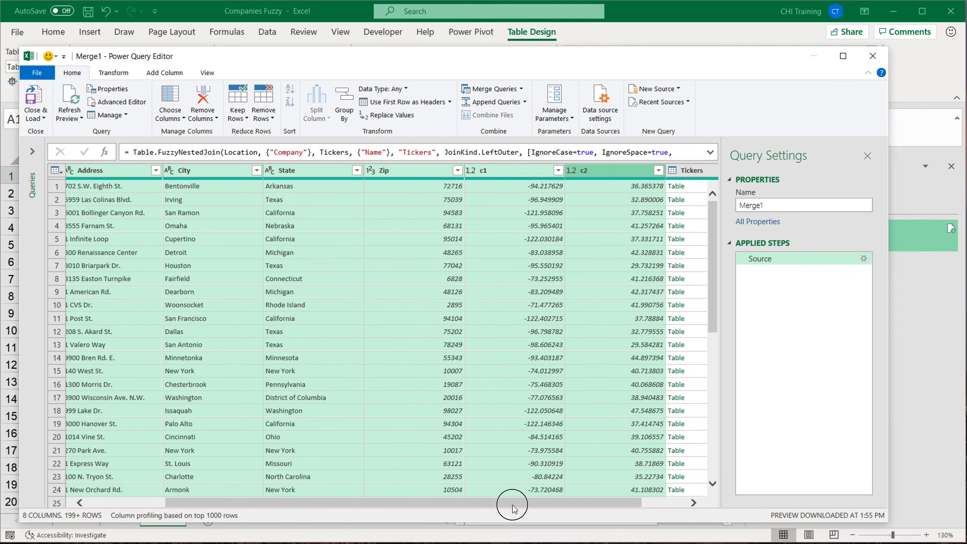
left_click_drag(513, 506, 281, 507)
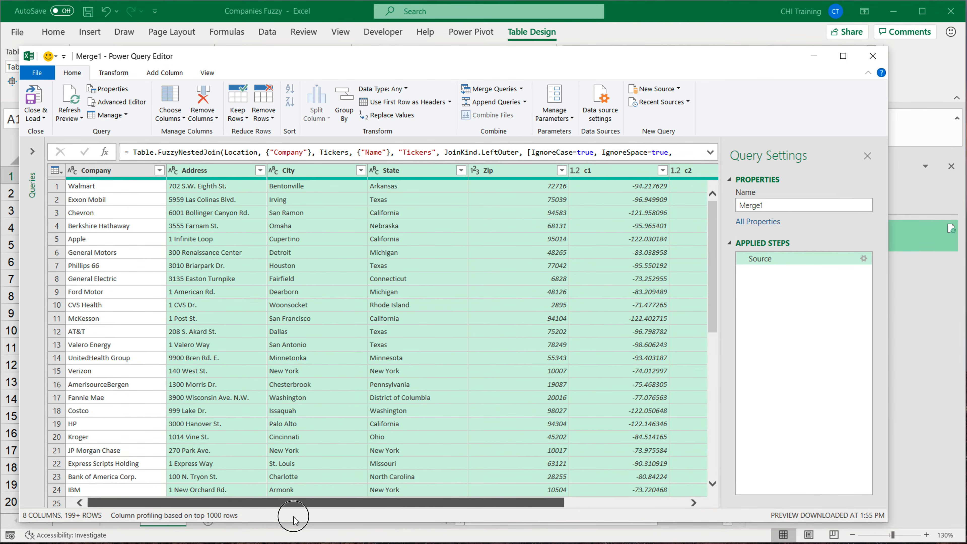
right_click(198, 169)
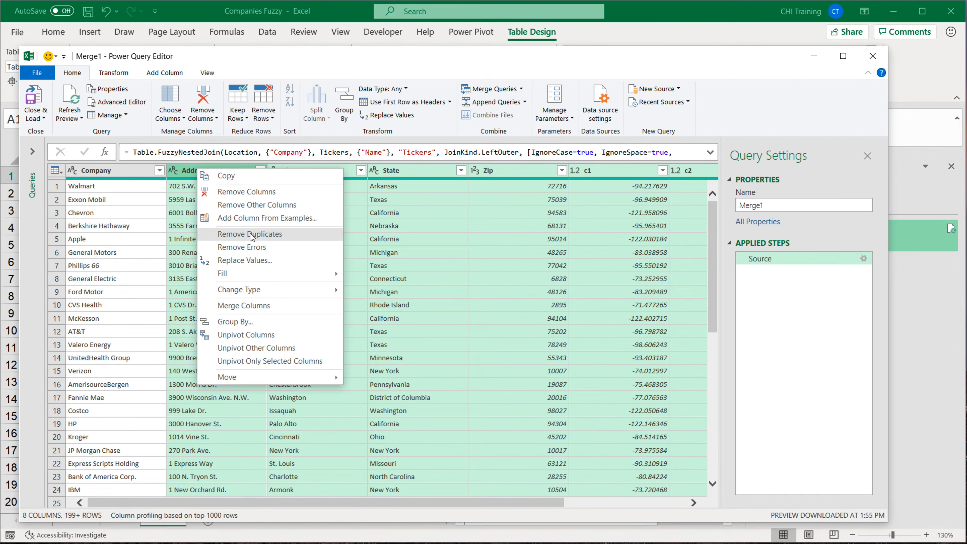
left_click(259, 195)
Remove the selected Address through c2 columns and expand the Tickers column to include only its Name field
left_click(210, 188)
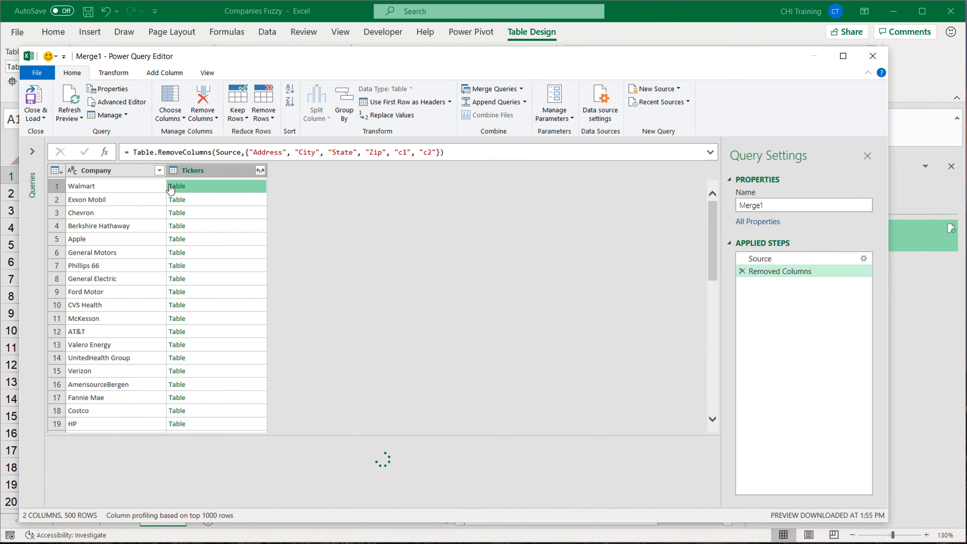
left_click(259, 170)
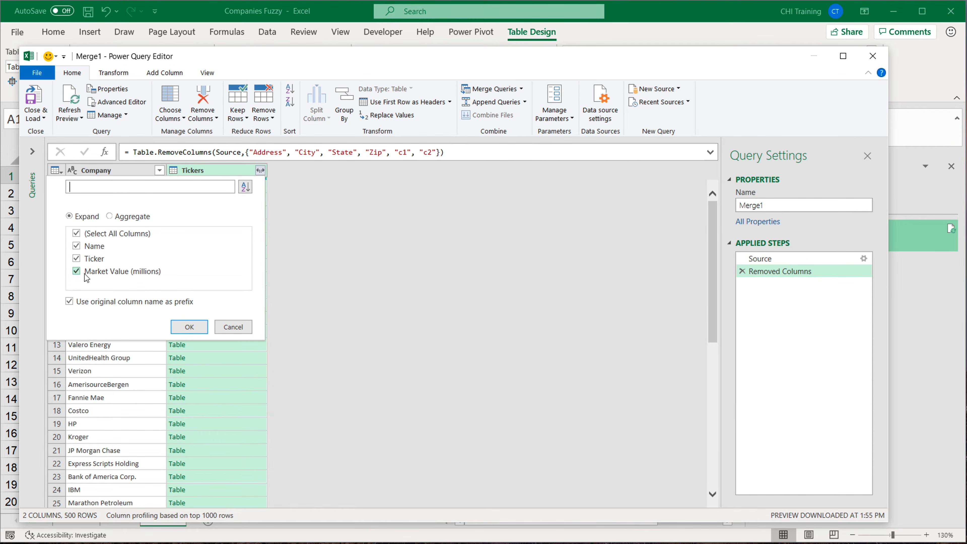
left_click(76, 271)
left_click(76, 259)
left_click(190, 327)
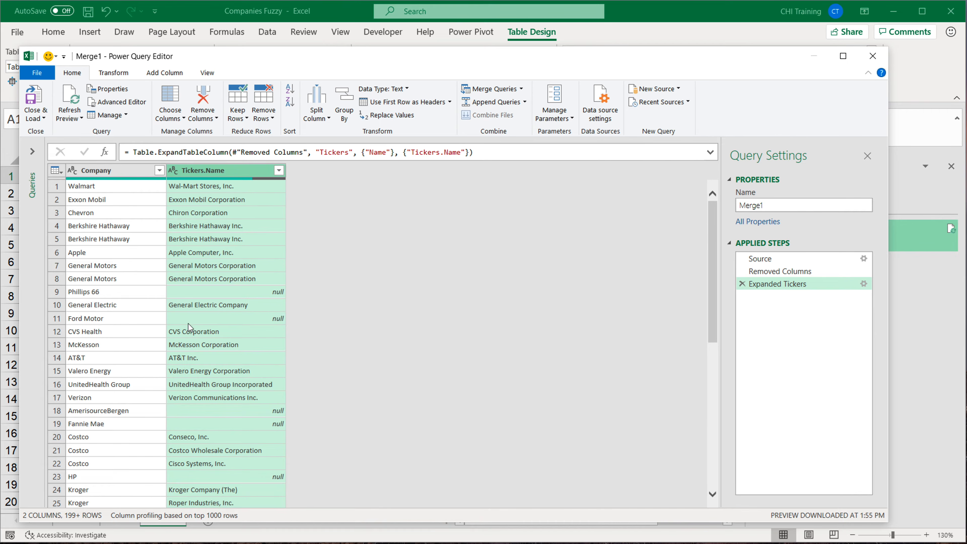
Remove duplicate rows from the merged query based on the Company and Tickers.Name columns together
left_click(242, 240)
left_click(217, 229)
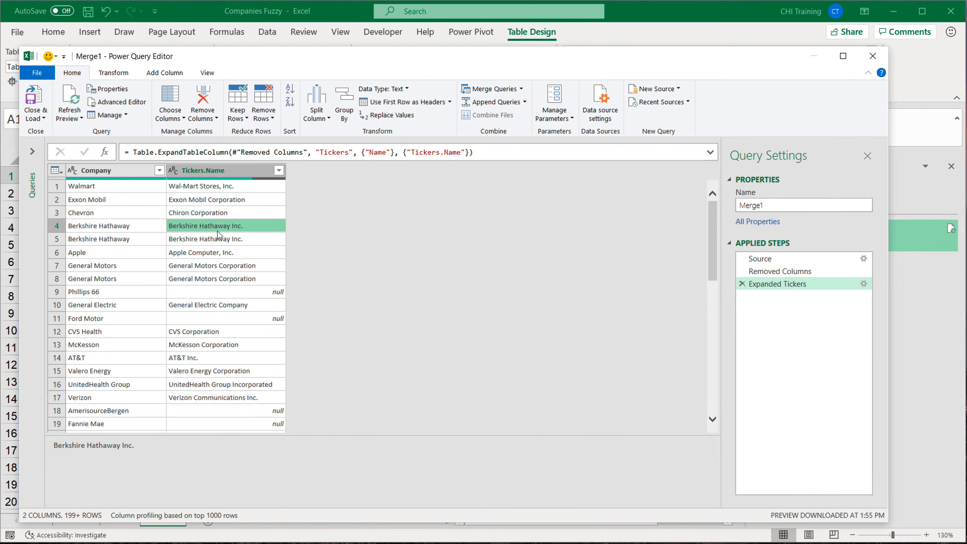
left_click(112, 172)
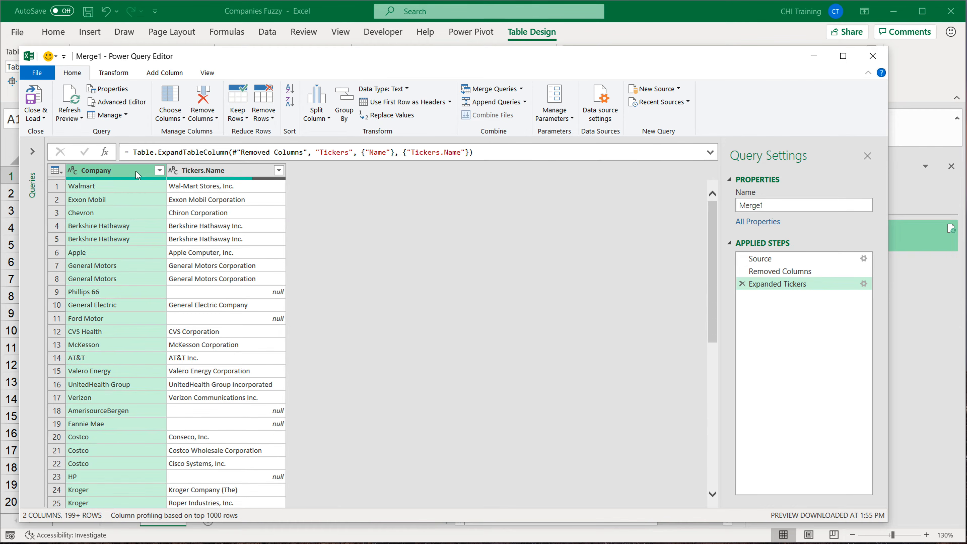
left_click(193, 171, "ctrl")
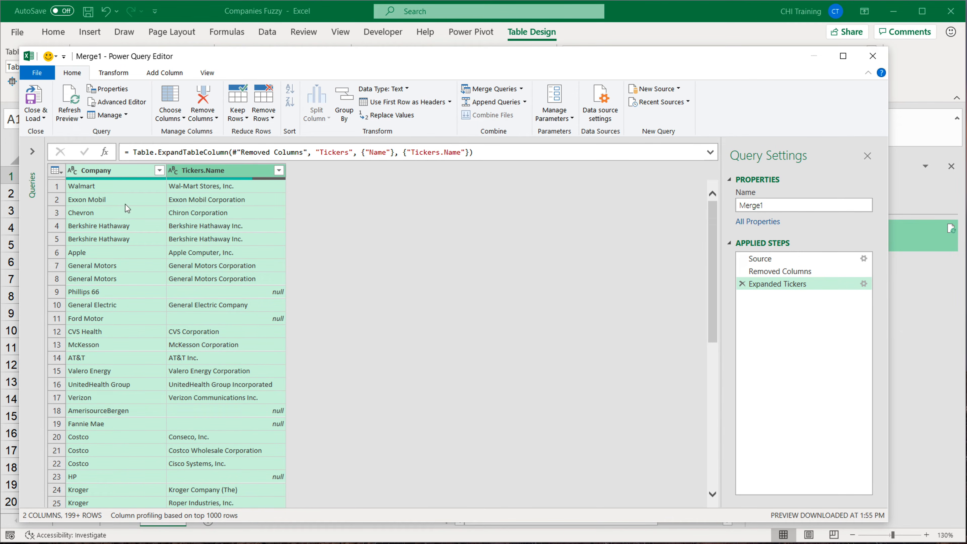
right_click(115, 171)
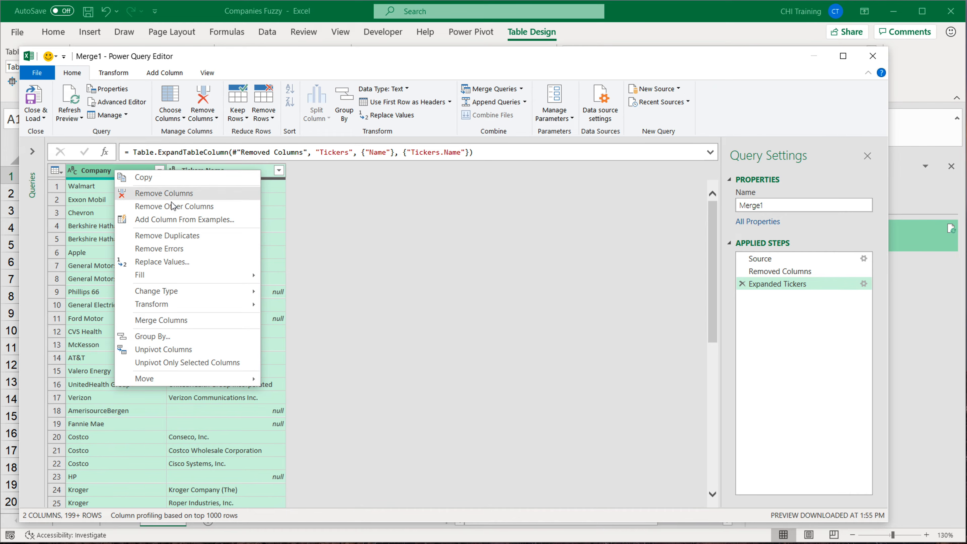
left_click(183, 235)
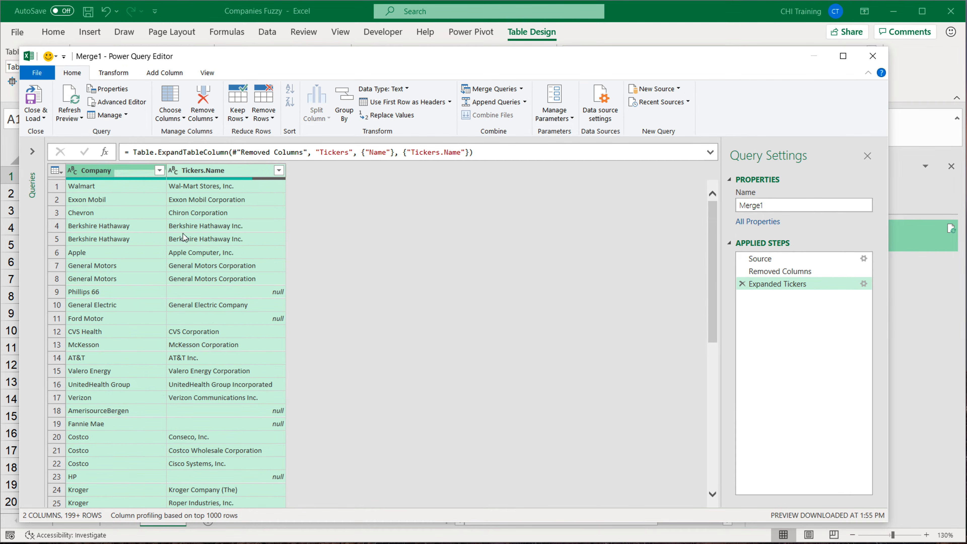
Examine the Company and Tickers.Name pairs for companies with wrong, multiple or missing matches
left_click(108, 226)
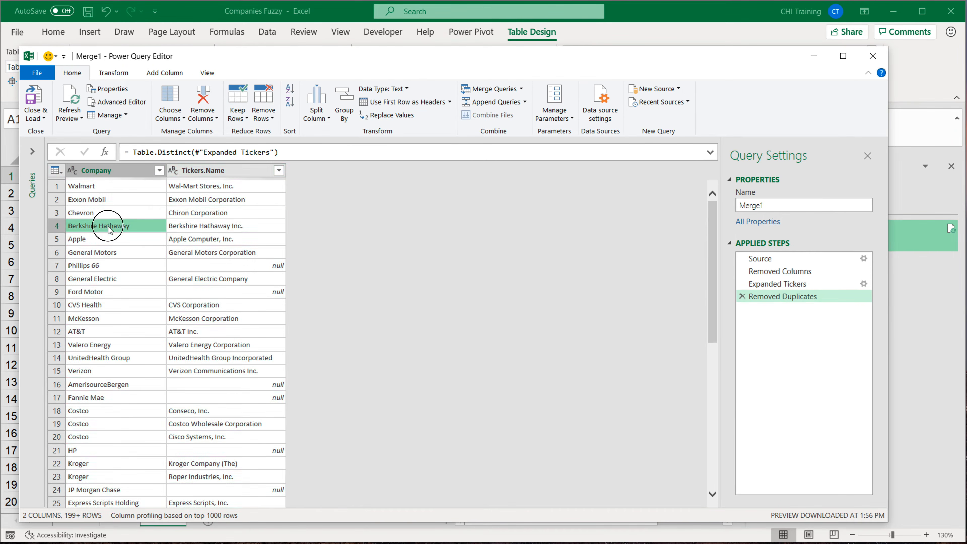
left_click(178, 226)
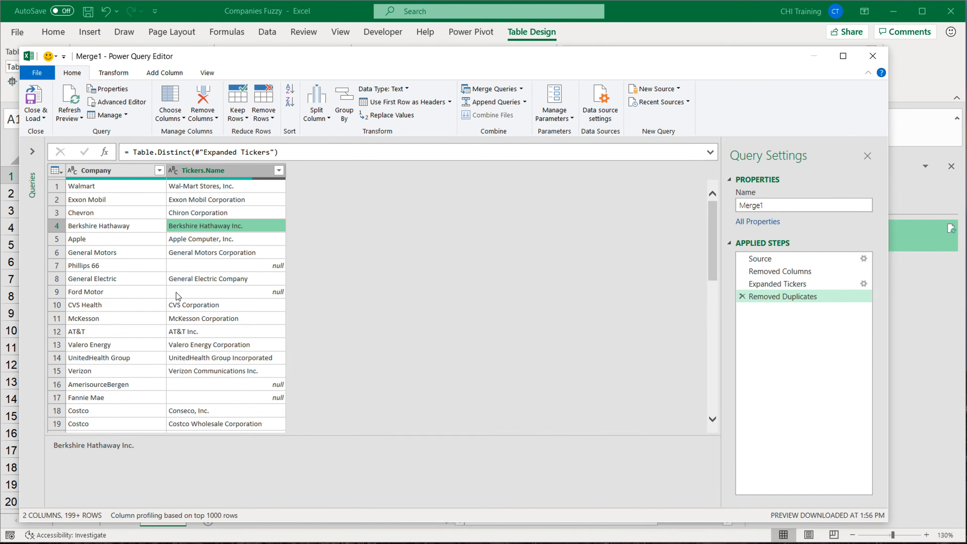
scroll(173, 296, "down", 3)
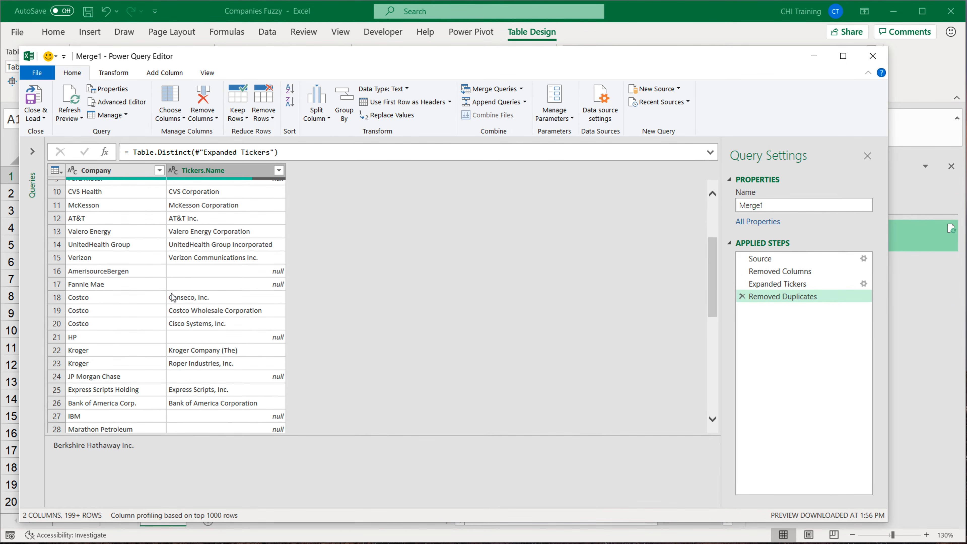
scroll(174, 298, "down", 2)
scroll(172, 296, "down", 1)
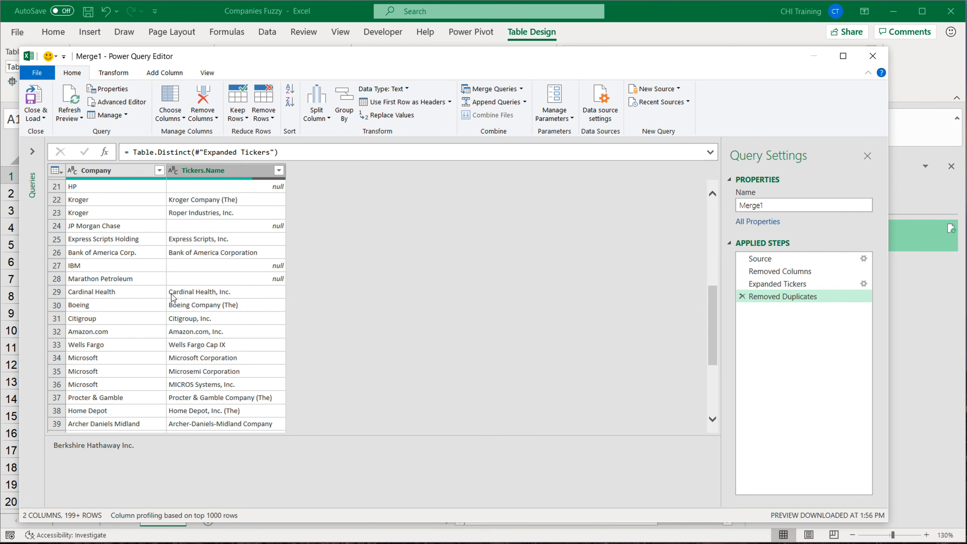
scroll(172, 296, "down", 6)
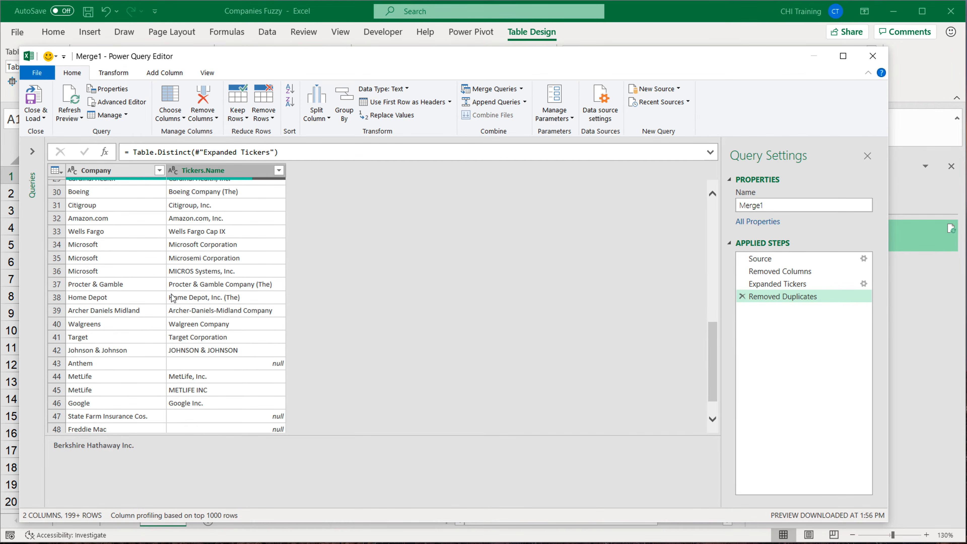
scroll(177, 303, "up", 12)
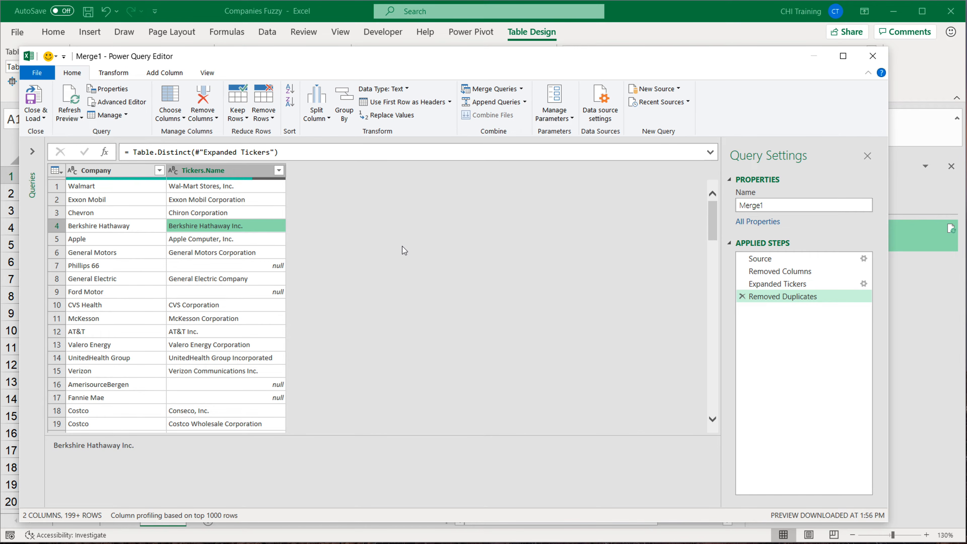
Rename the merged query as "location to ticker mapping" and load it to a new worksheet
left_click(36, 114)
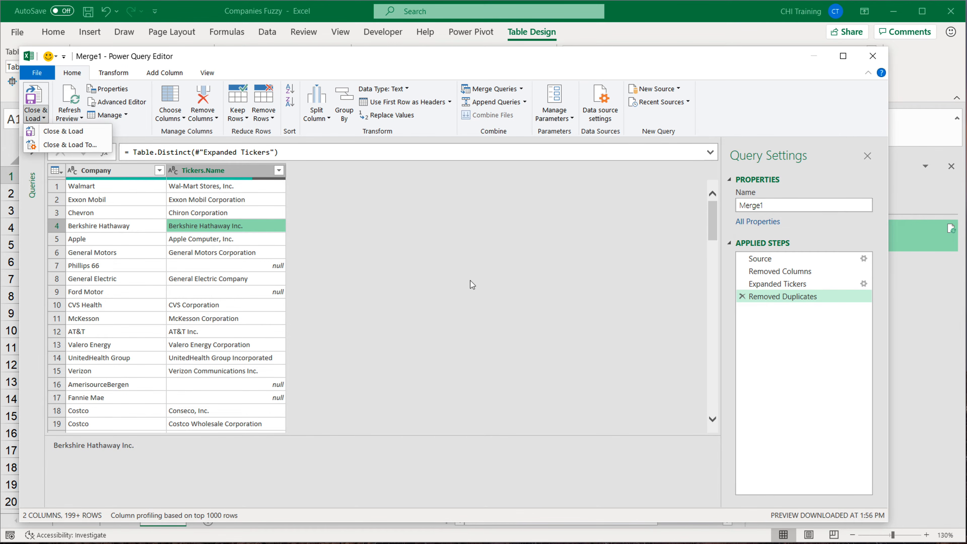
left_click(487, 256)
mouse_move(768, 205)
left_mouse_down()
mouse_move(747, 202)
mouse_move(770, 207)
left_mouse_up()
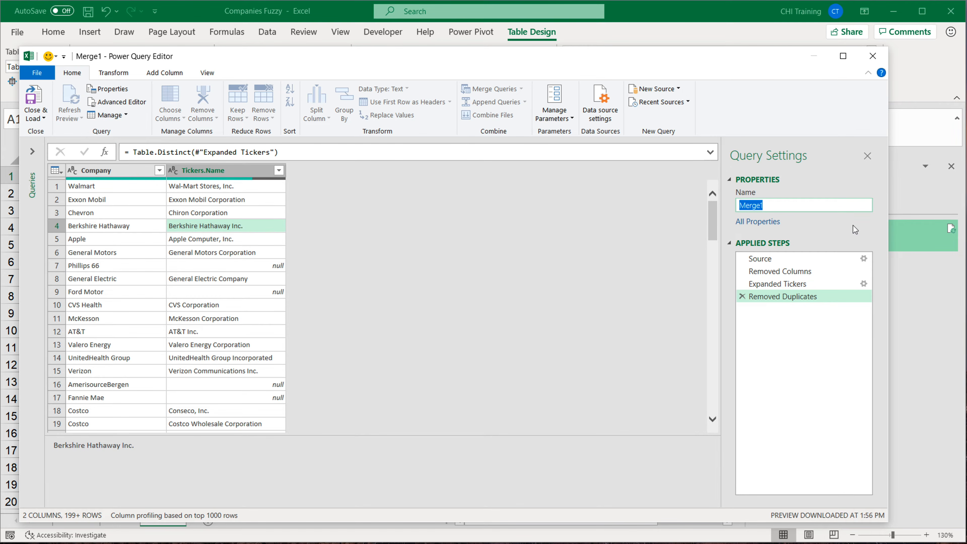
type("location to ticker mapping")
key("Return")
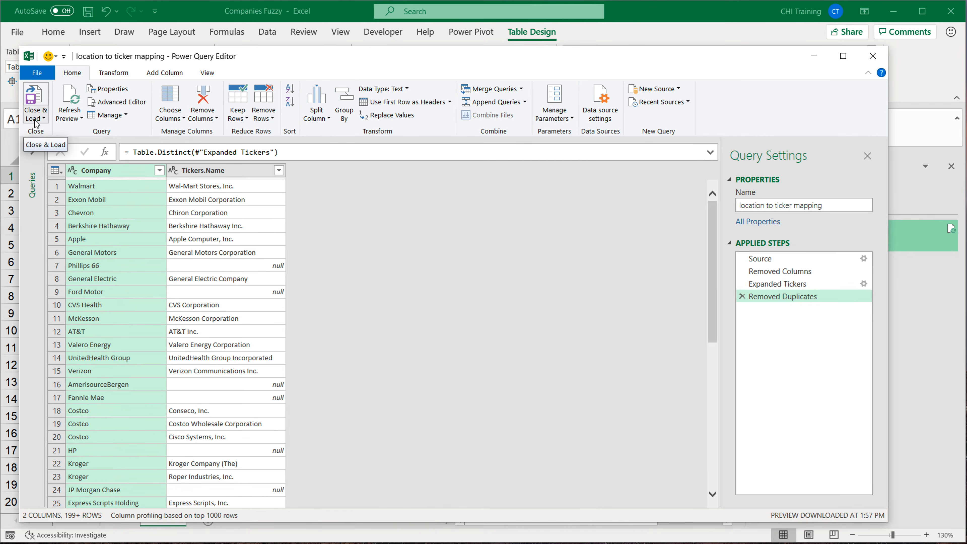
left_click(36, 121)
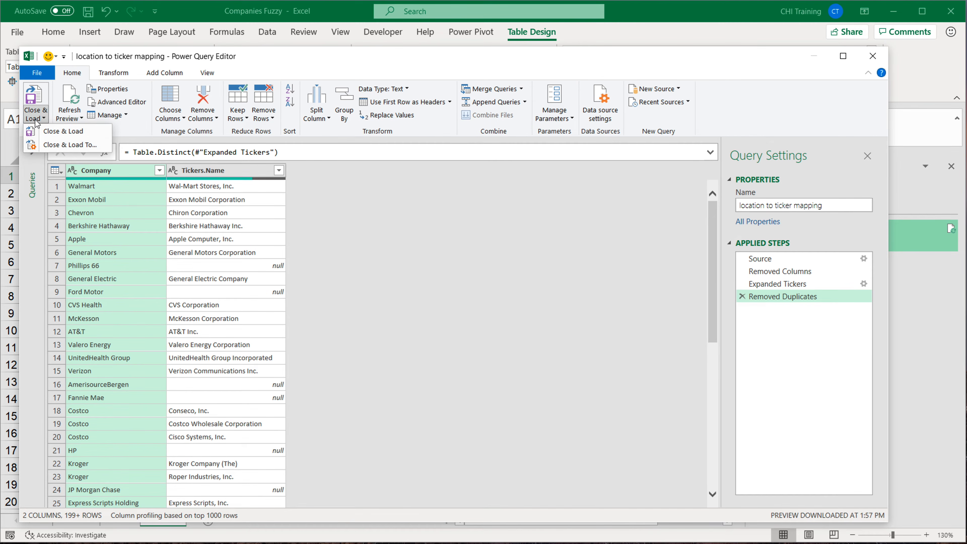
left_click(66, 132)
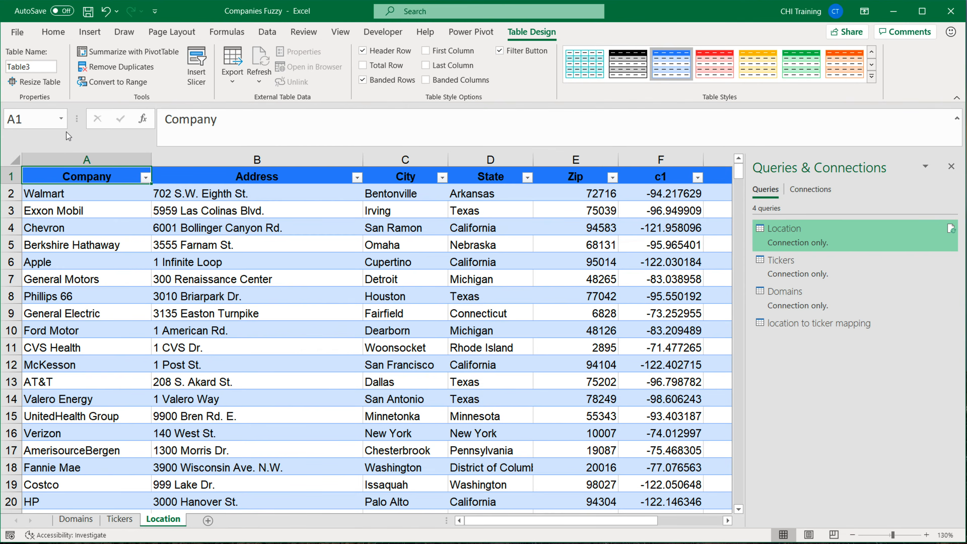
Unlink the loaded mapping table on Sheet2 from its query
left_click(105, 205)
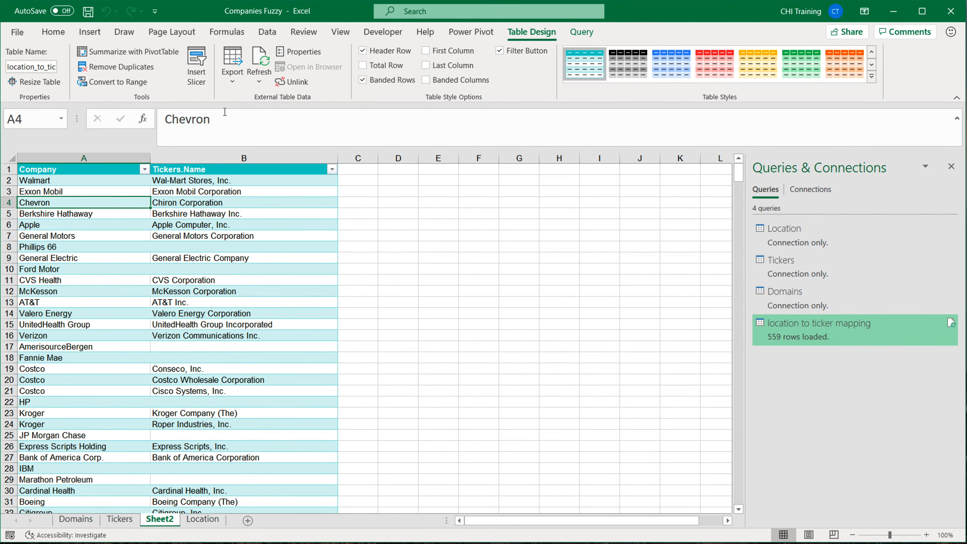
left_click(291, 84)
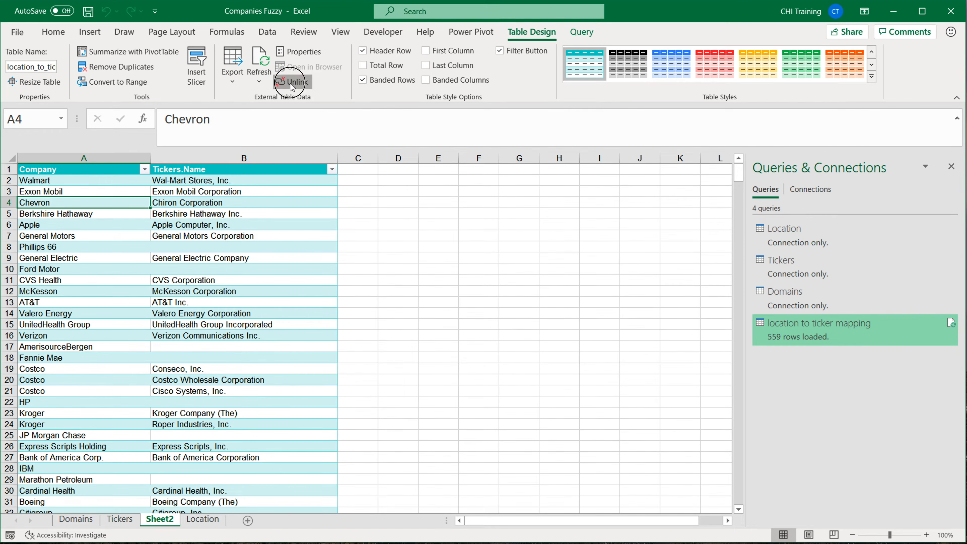
left_click(625, 377)
left_click(198, 280)
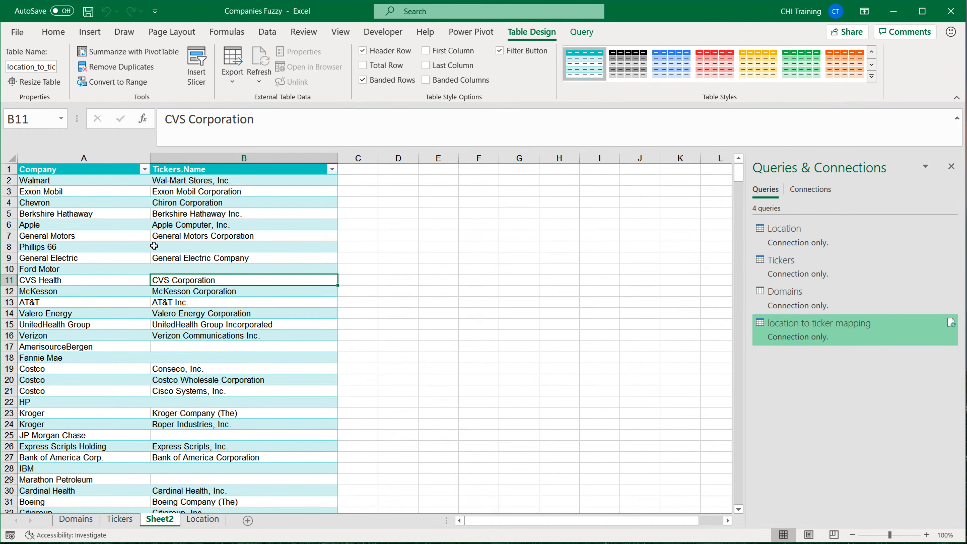
Search the Tickers sheet for every occurrence of "phillips" to check candidates for the unmatched Phillips 66 row
left_click(69, 204)
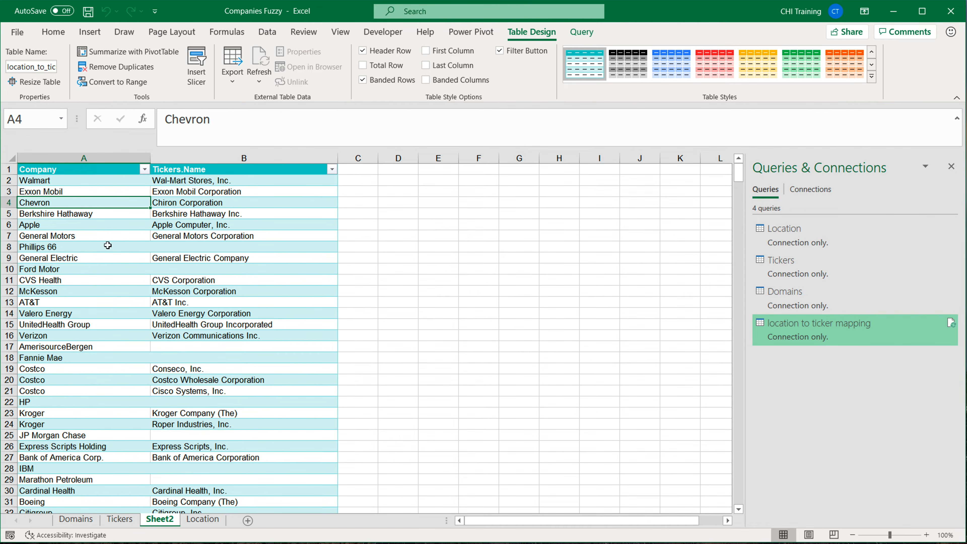
left_click(97, 246)
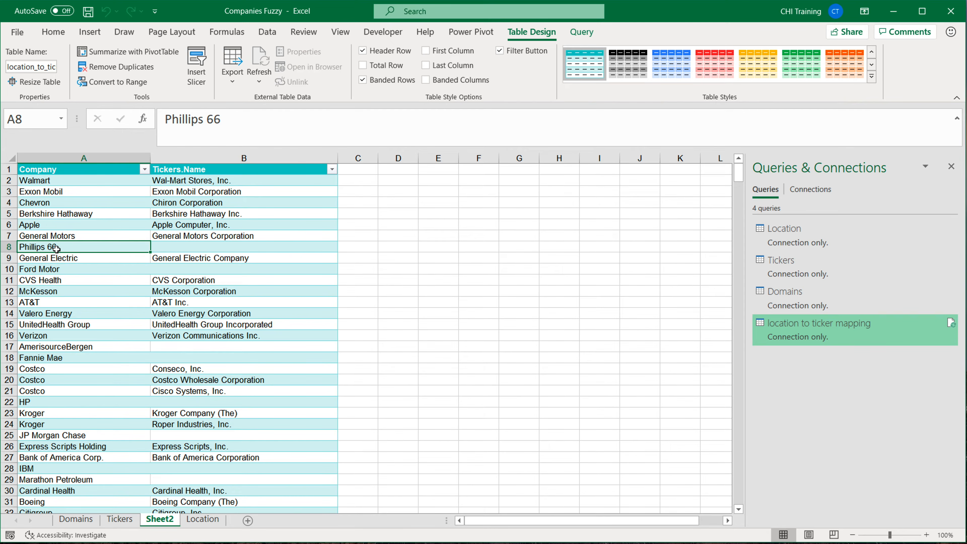
left_click(126, 523)
left_click(126, 211)
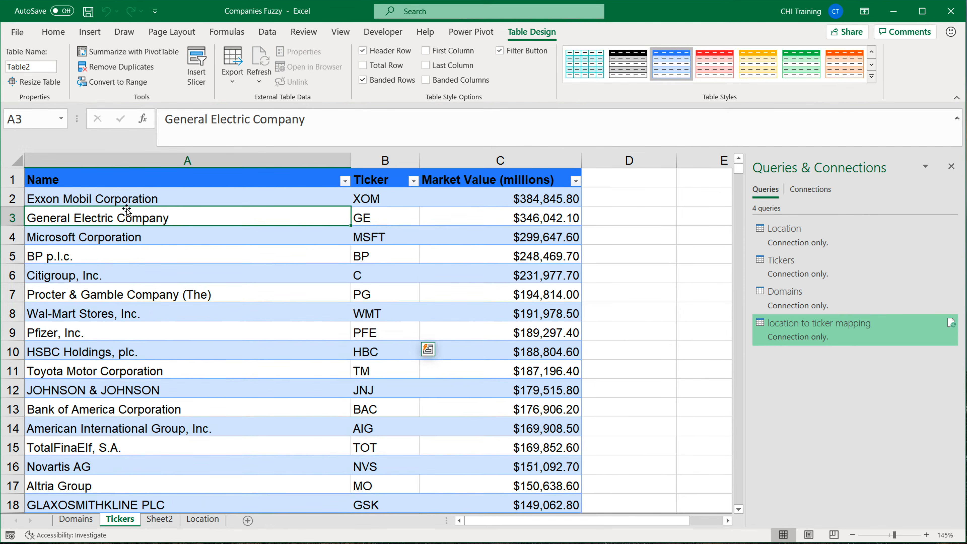
key("ctrl+f")
type("phillips")
key("Return")
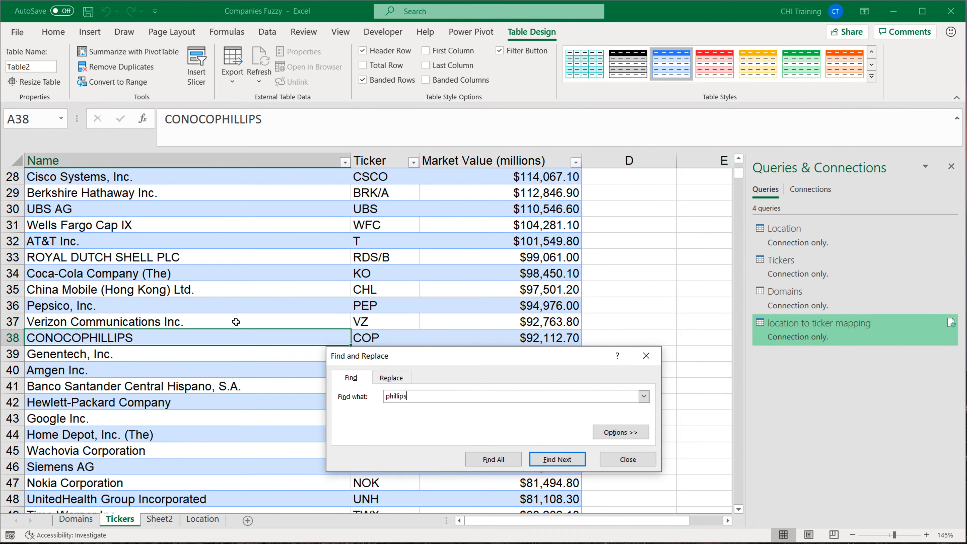
left_click_drag(373, 359, 330, 399)
left_click(456, 500)
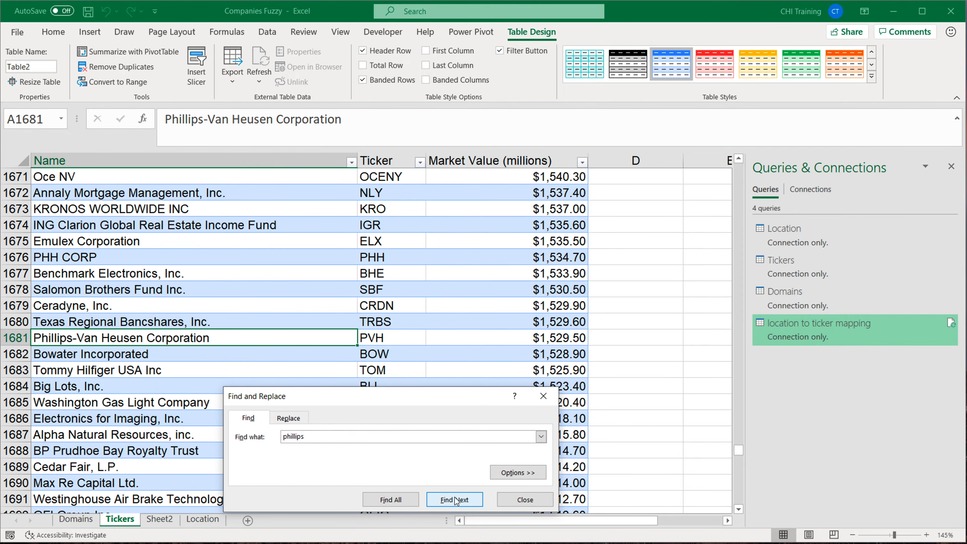
left_click(455, 501)
left_click(455, 501)
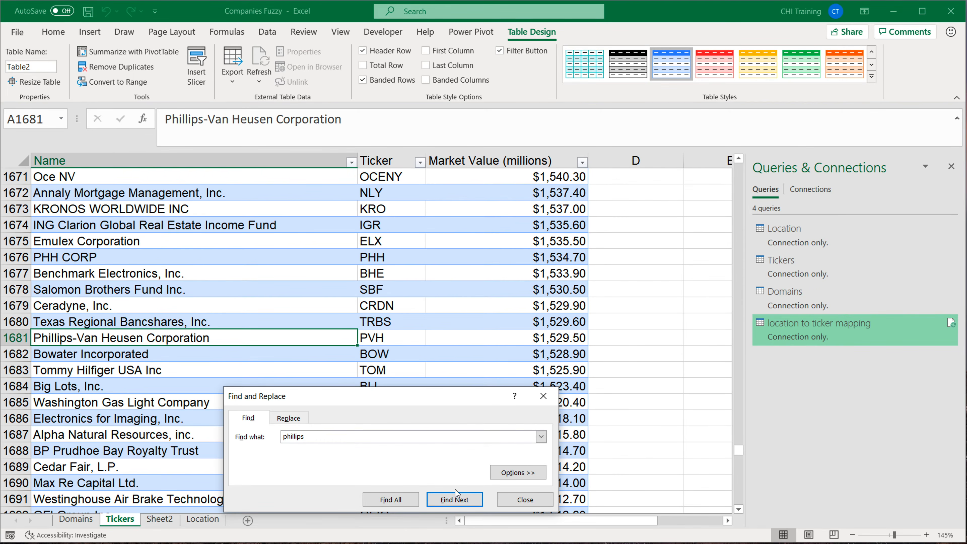
scroll(334, 326, "up", 20)
left_click_drag(439, 502, 332, 250)
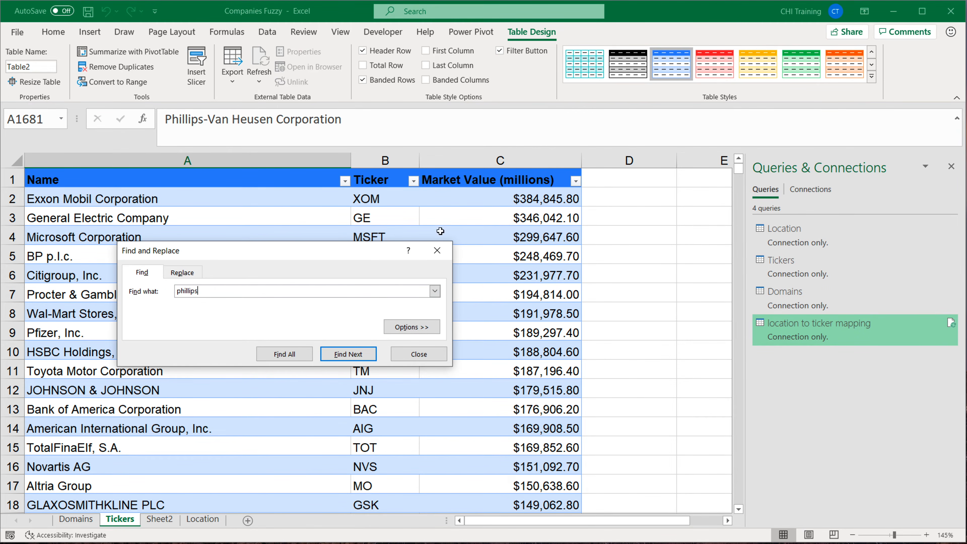
left_click(446, 261)
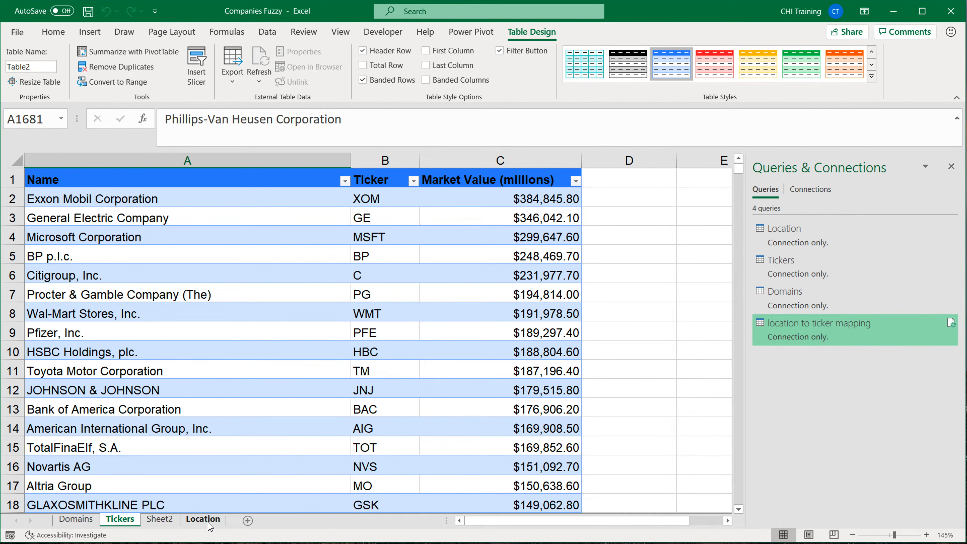
Search the Tickers sheet for "ford" to check the unmatched Ford Motor row, and select the ticker cell of Ford Motor Credit Company
left_click(167, 522)
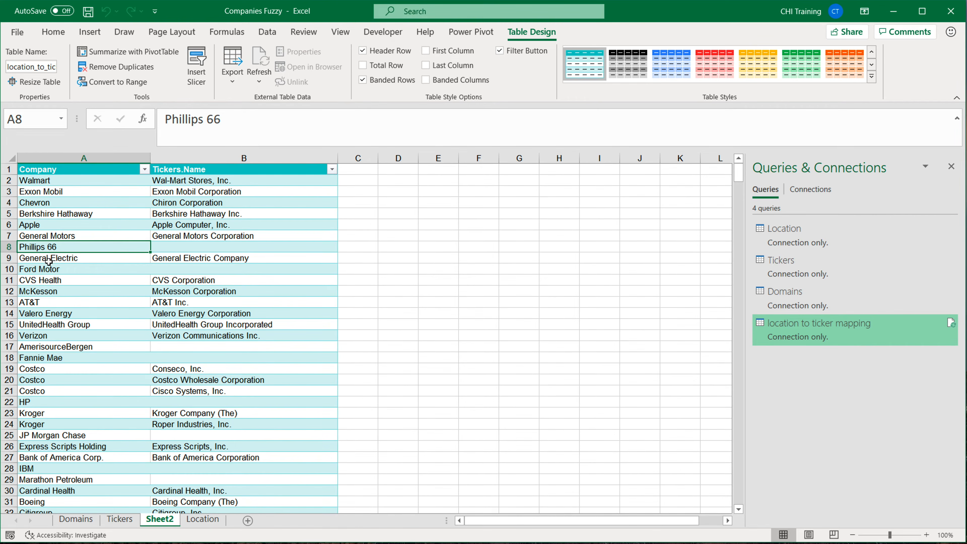
left_click_drag(49, 261, 267, 258)
left_click(69, 267)
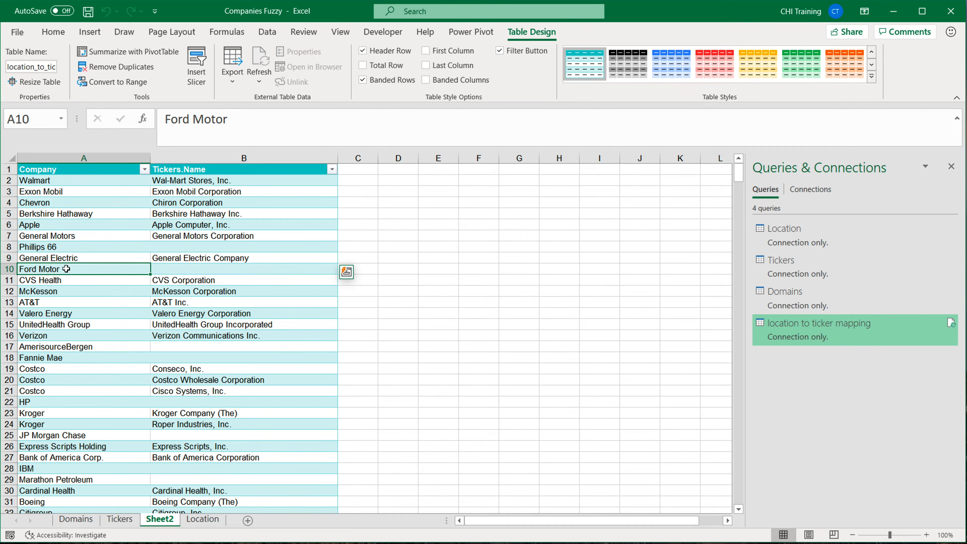
left_click(120, 520)
left_click(76, 197)
key("ctrl+f")
type("ford")
key("Return")
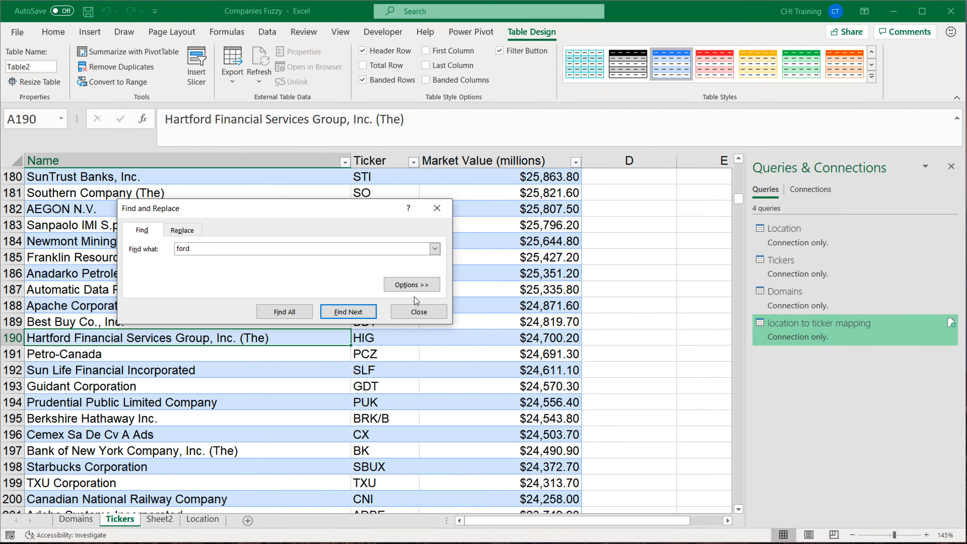
left_click(349, 311)
left_click(348, 312)
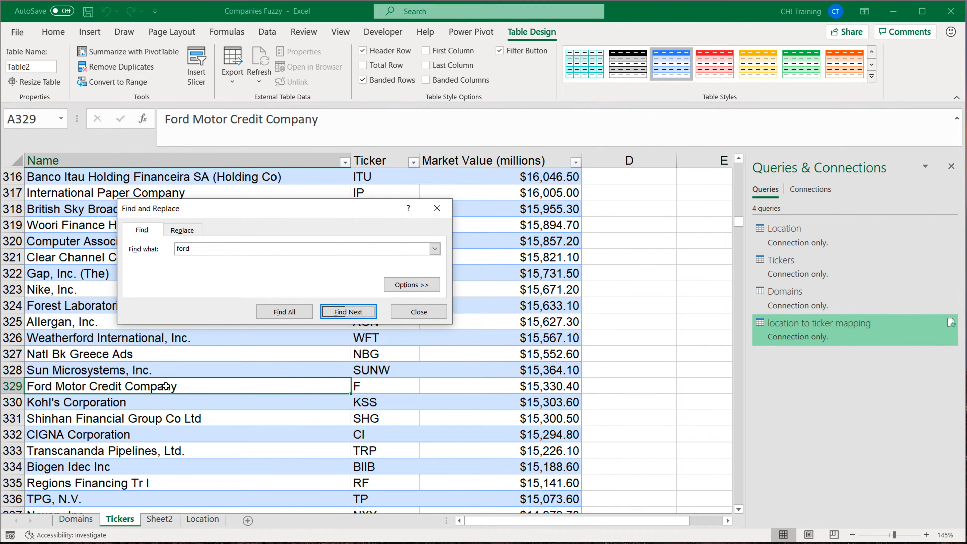
left_click(391, 386)
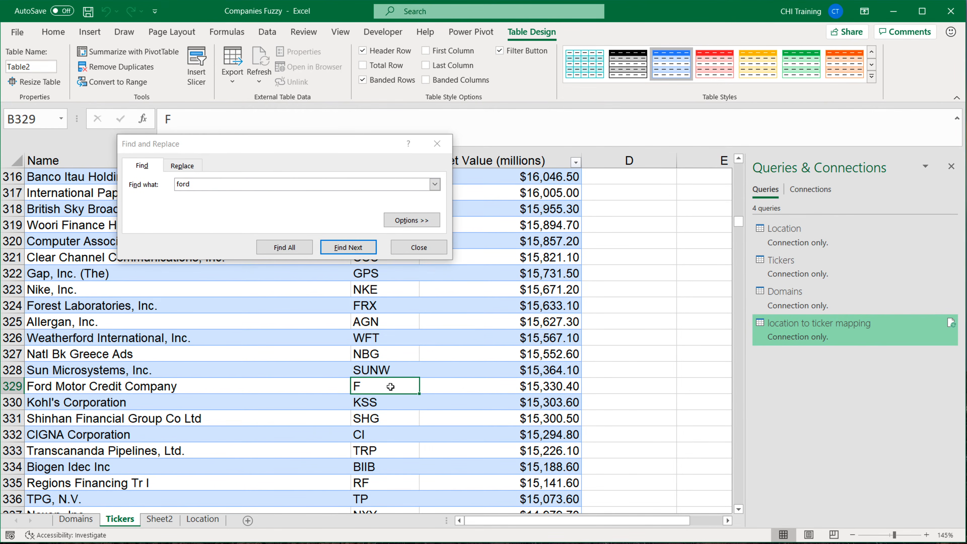
Copy the name Ford Motor Credit Company from the Tickers sheet into the Tickers.Name cell of the Ford Motor row on Sheet2
left_click(118, 391)
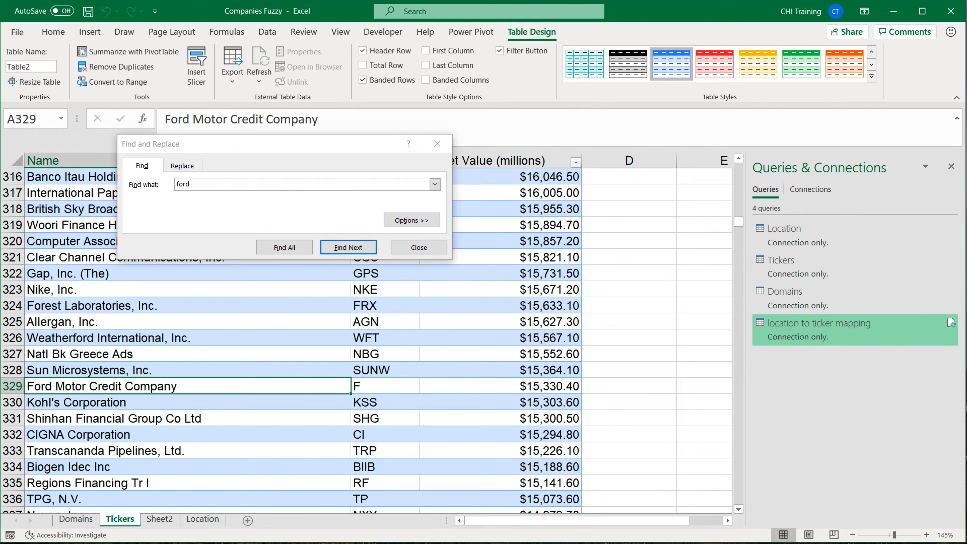
left_click(418, 247)
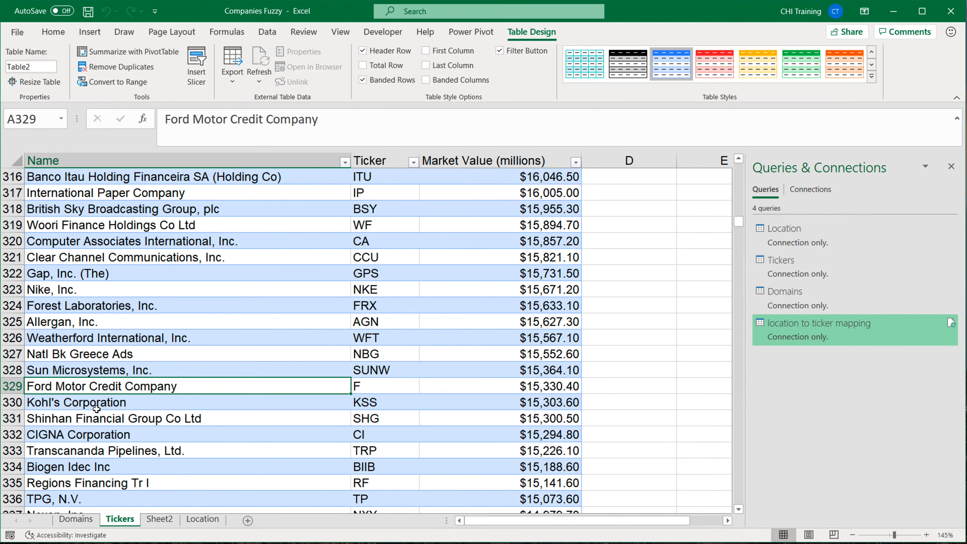
right_click(88, 387)
left_click(125, 305)
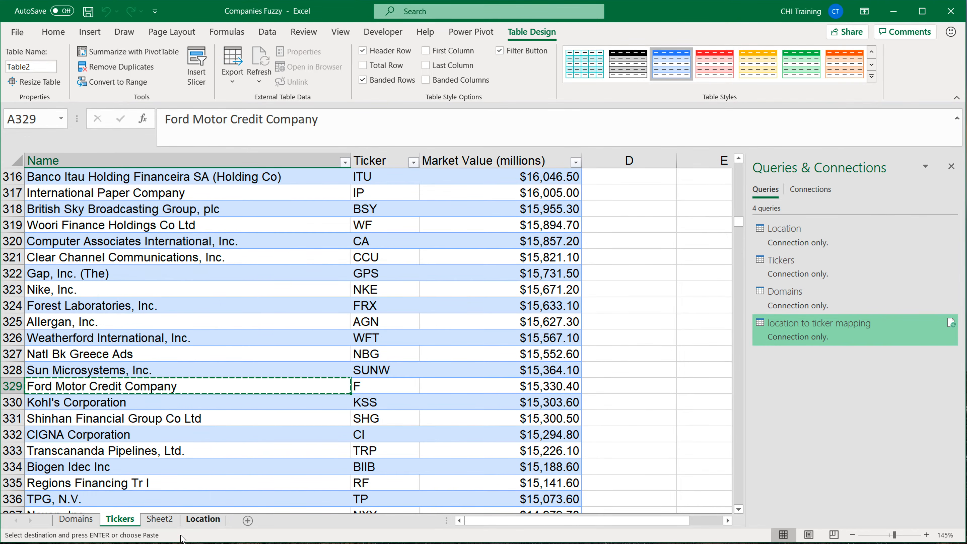
left_click(160, 520)
left_click(179, 273)
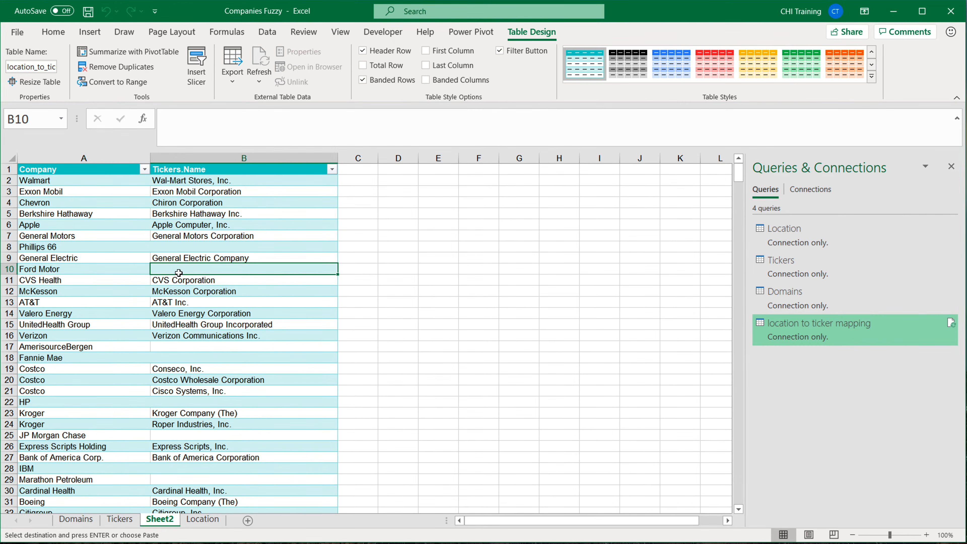
double_click(189, 269)
key("ctrl+v")
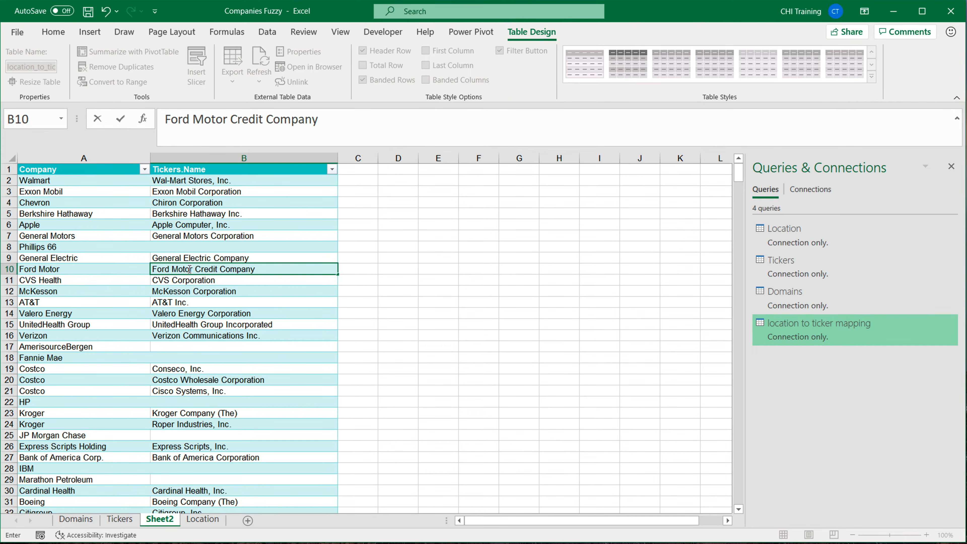
key("Return")
left_click(189, 269)
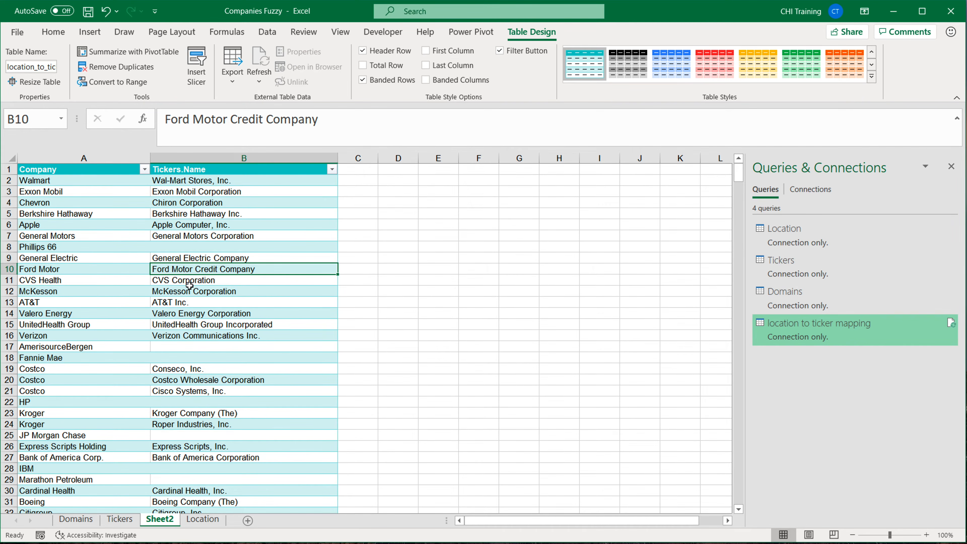
Delete the two wrongly matched Costco rows, those paired with Conseco, Inc. and Cisco Systems, Inc
left_click_drag(47, 369, 54, 395)
left_click(88, 380)
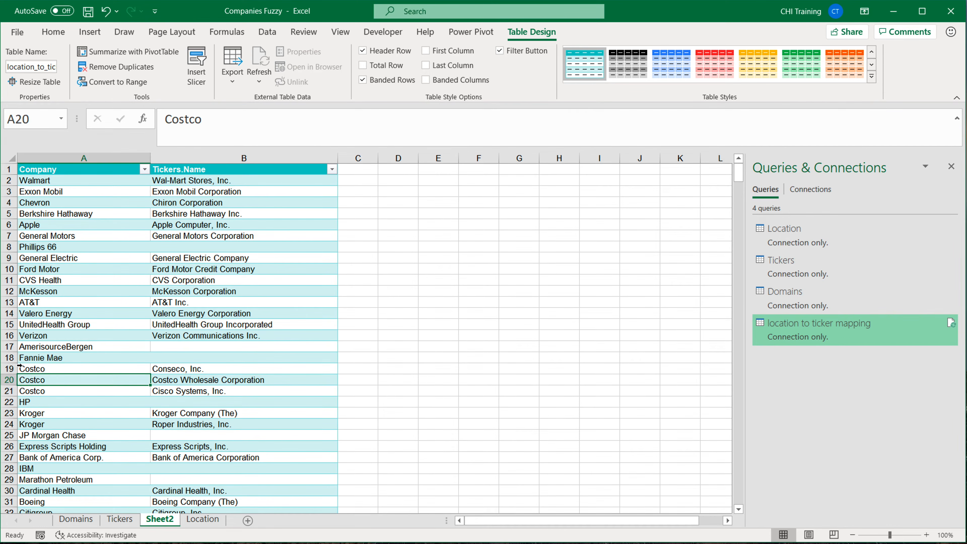
right_click(10, 368)
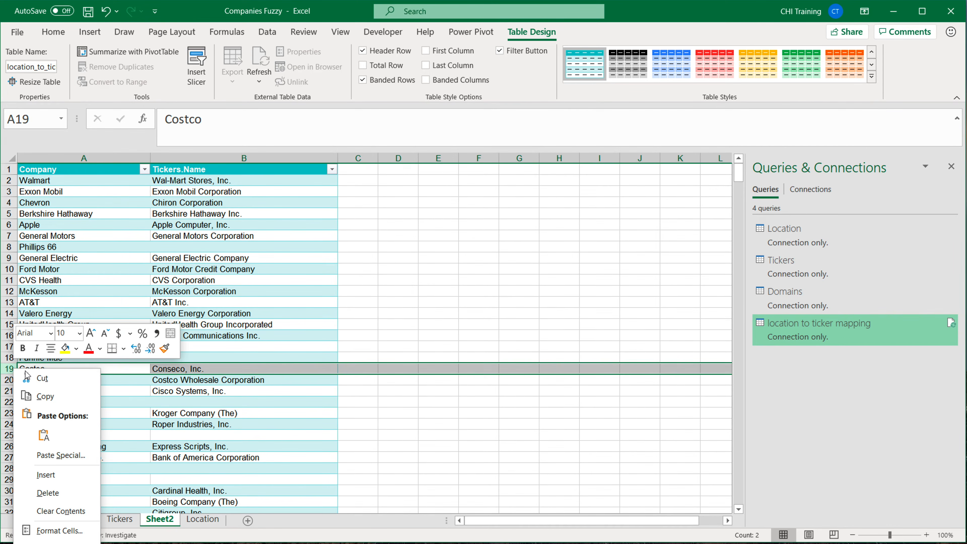
left_click(58, 491)
right_click(9, 379)
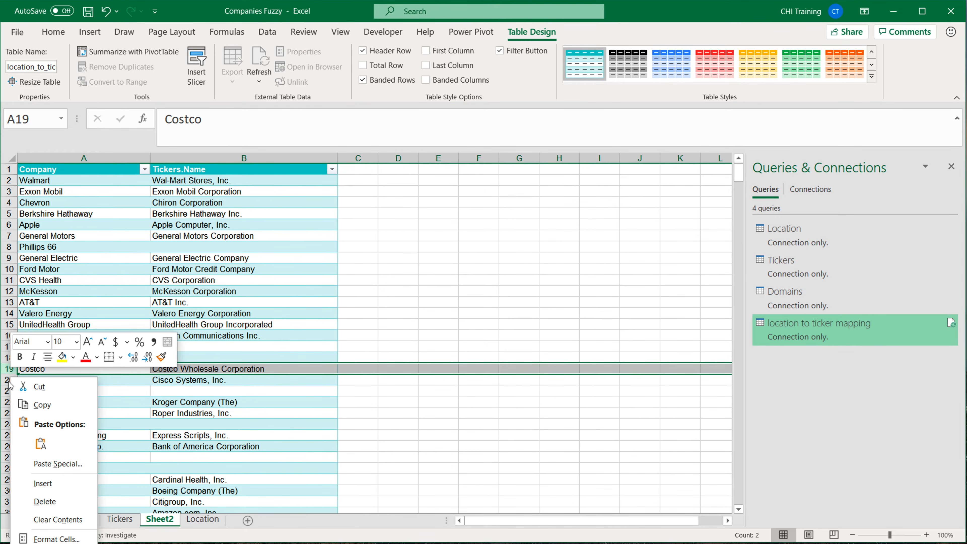
left_click(8, 381)
left_click(8, 381)
right_click(8, 381)
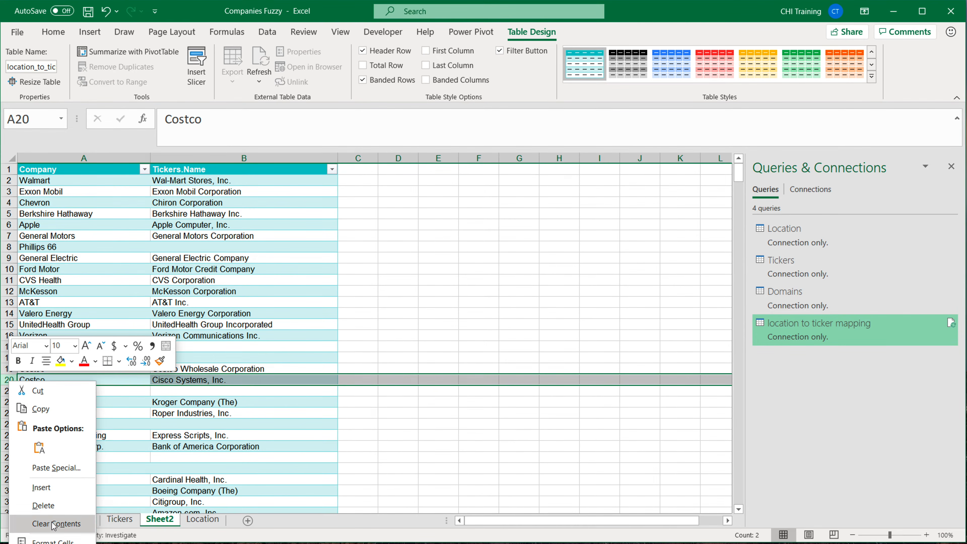
left_click(54, 506)
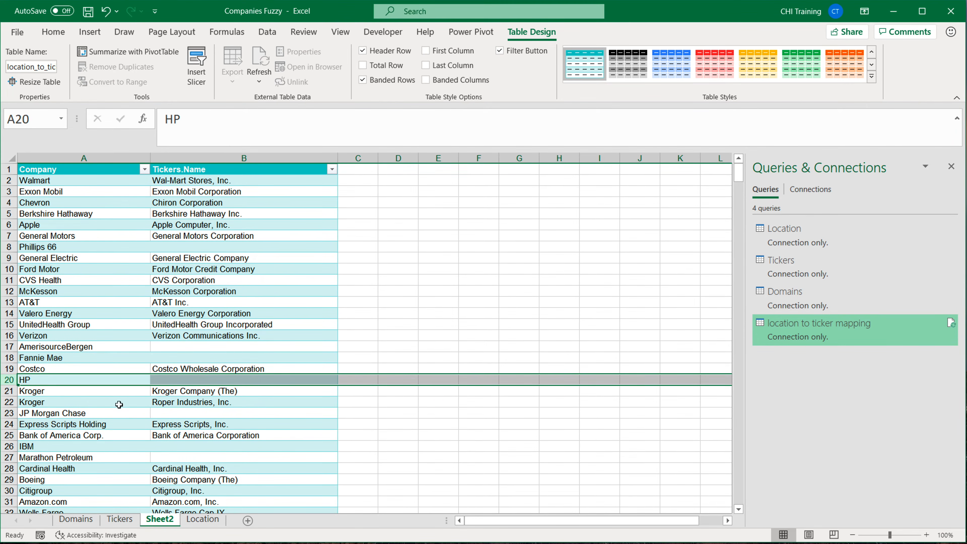
Delete the Kroger row wrongly matched to Roper Industries, Inc
left_click(60, 402)
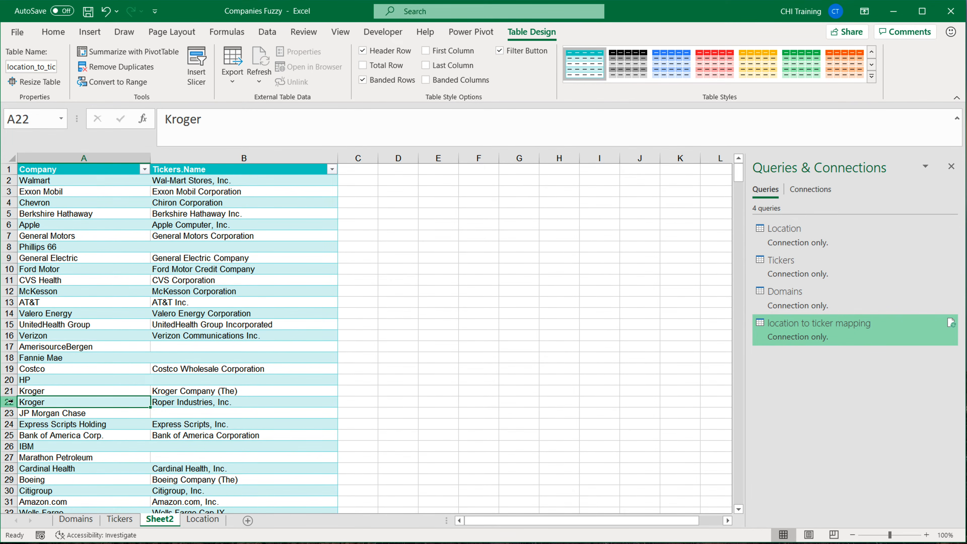
left_click(9, 402)
right_click(10, 402)
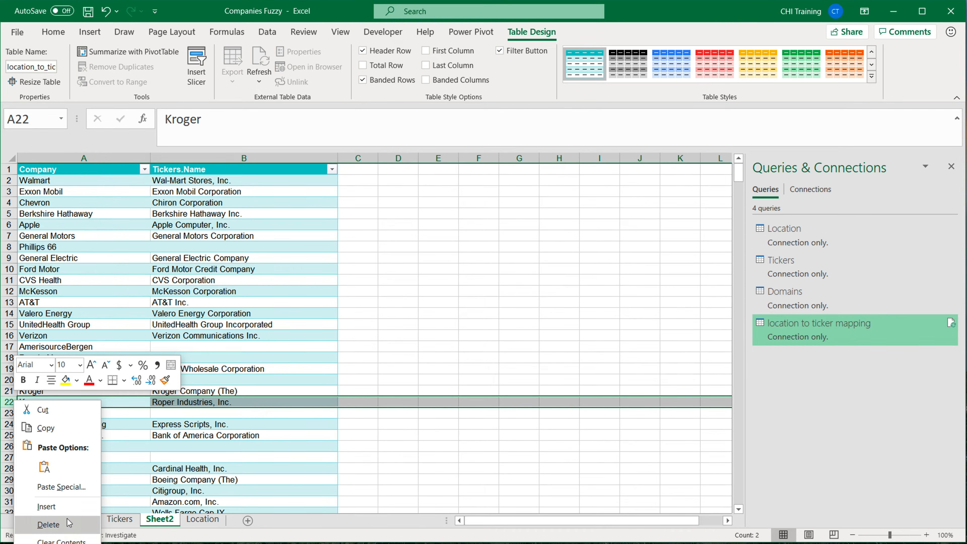
left_click(49, 524)
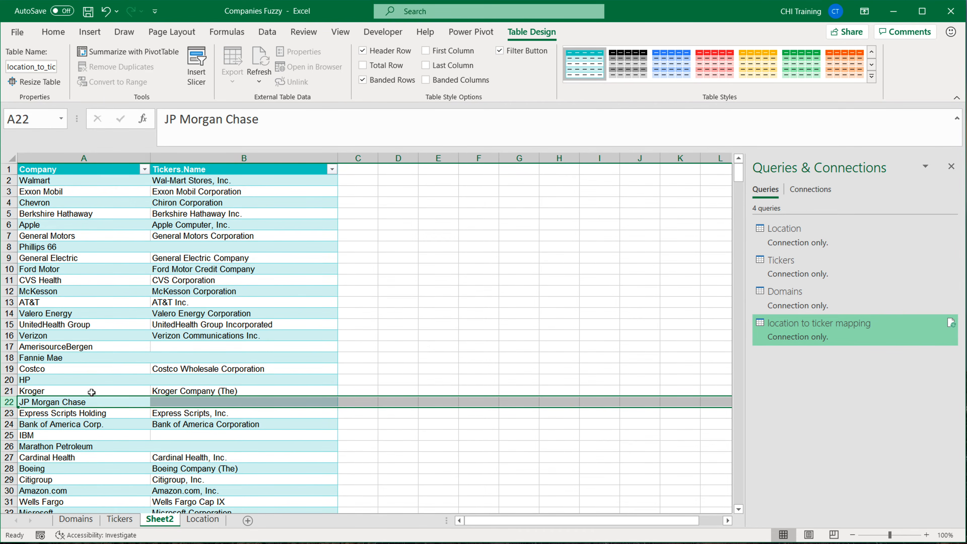
Search the Tickers sheet for "chase" to find a candidate for the unmatched JP Morgan Chase row
left_click(102, 402)
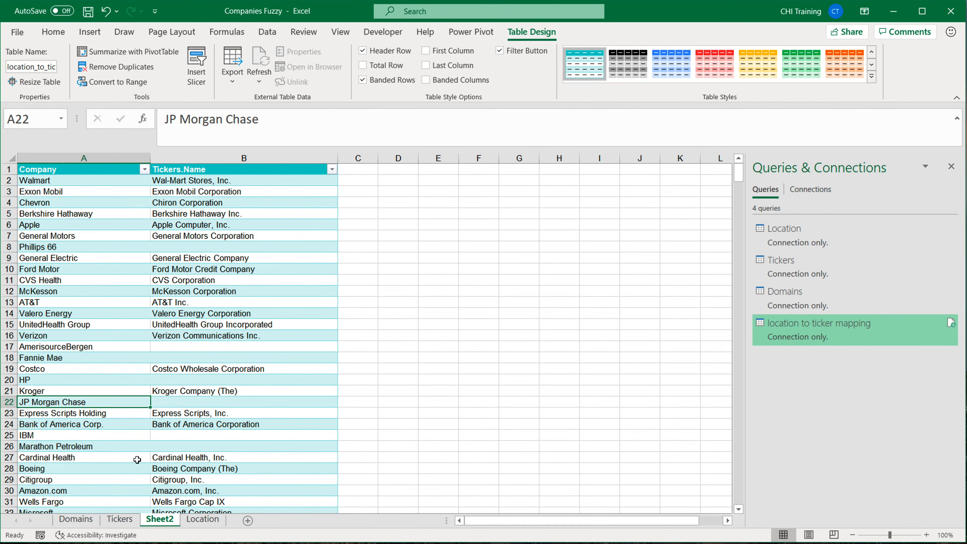
left_click(119, 519)
key("ctrl+f")
type("chase")
key("Return")
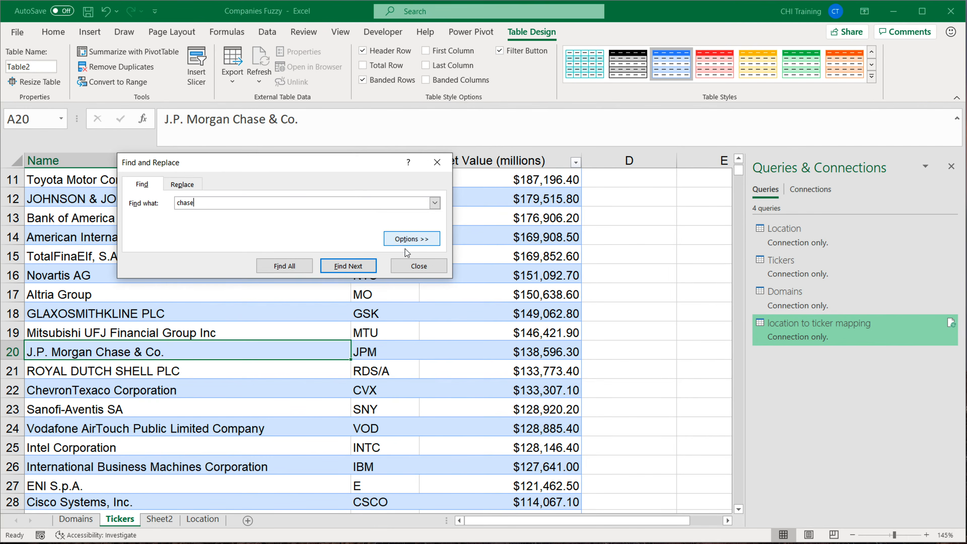
key("Escape")
Copy the name J.P. Morgan Chase & Co. from the Tickers sheet into the Tickers.Name cell of the JP Morgan Chase row on Sheet2
right_click(95, 356)
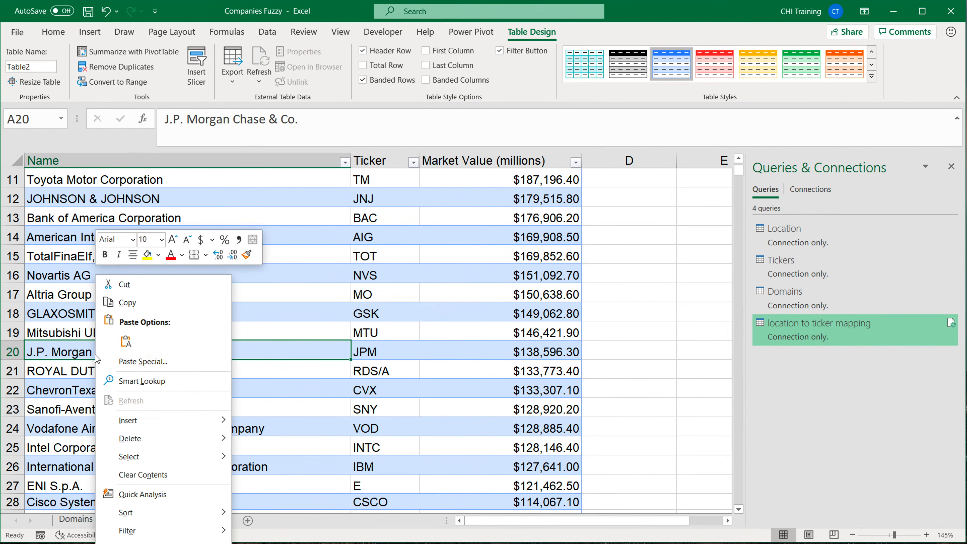
left_click(128, 302)
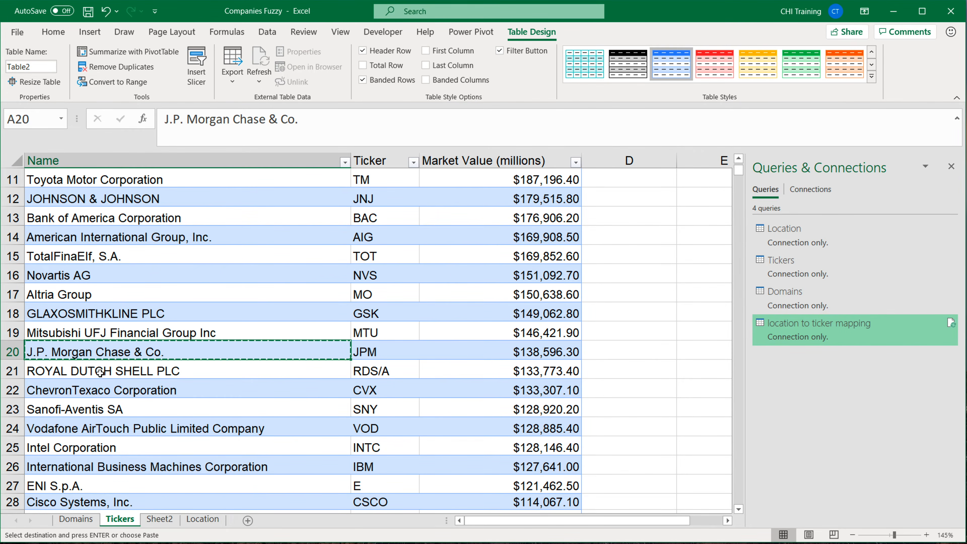
left_click(160, 519)
left_click(183, 402)
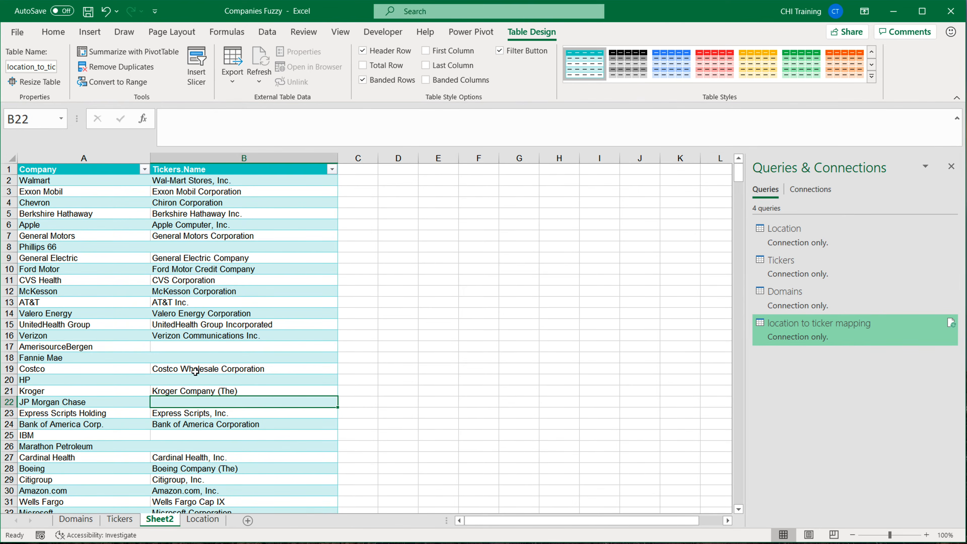
double_click(182, 402)
key("ctrl+v")
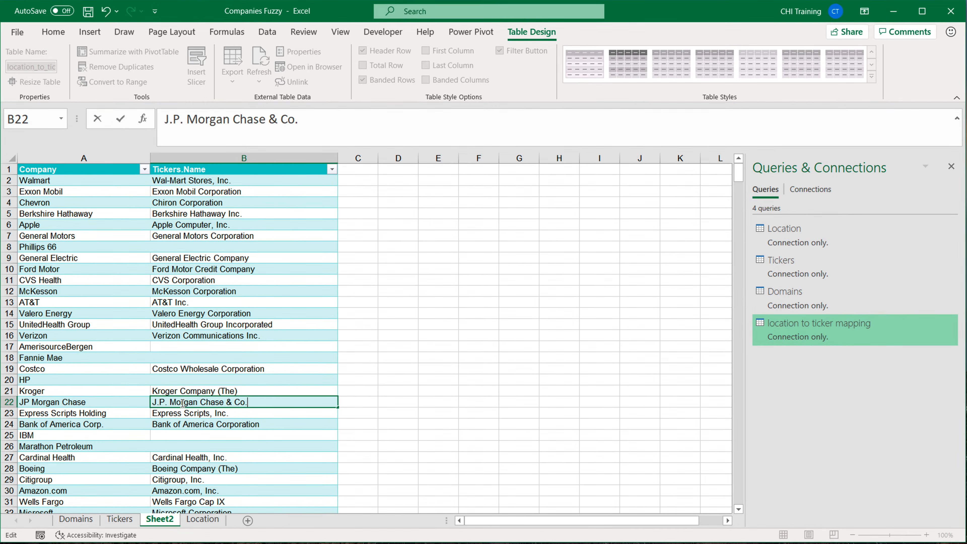
key("Return")
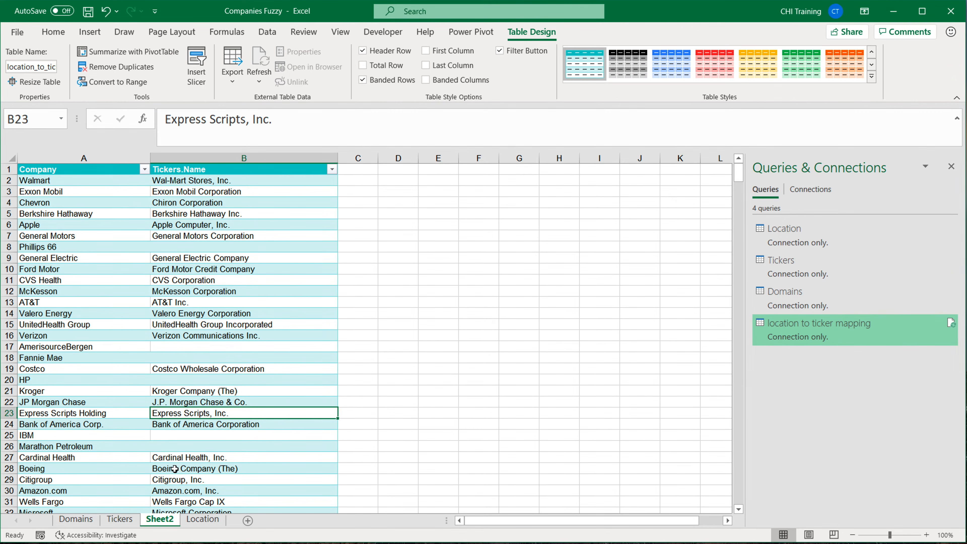
left_click(101, 405)
left_click(177, 409)
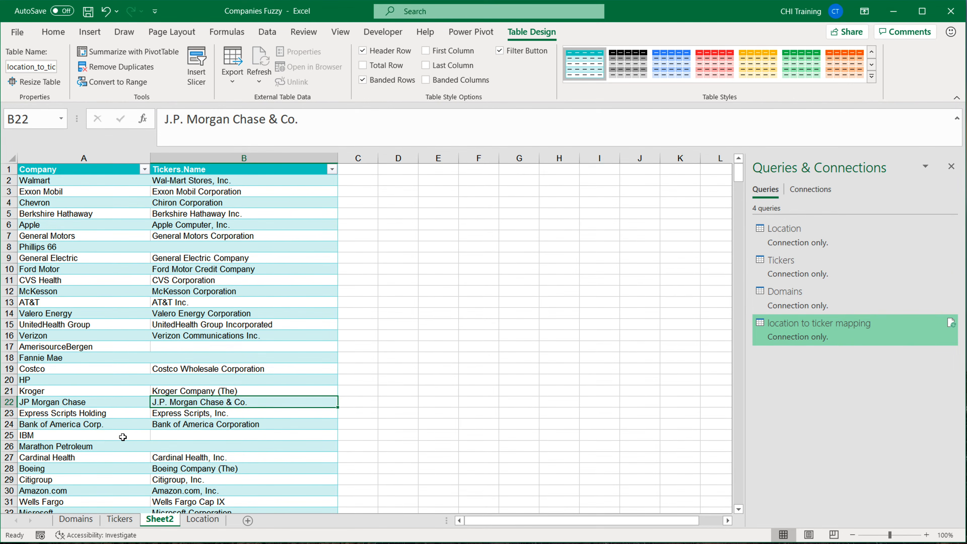
Check the Bank of America and Express Scripts matches, and delete the Microsoft rows matched to Microsemi Corporation and MICROS Systems, Inc
left_click(120, 426)
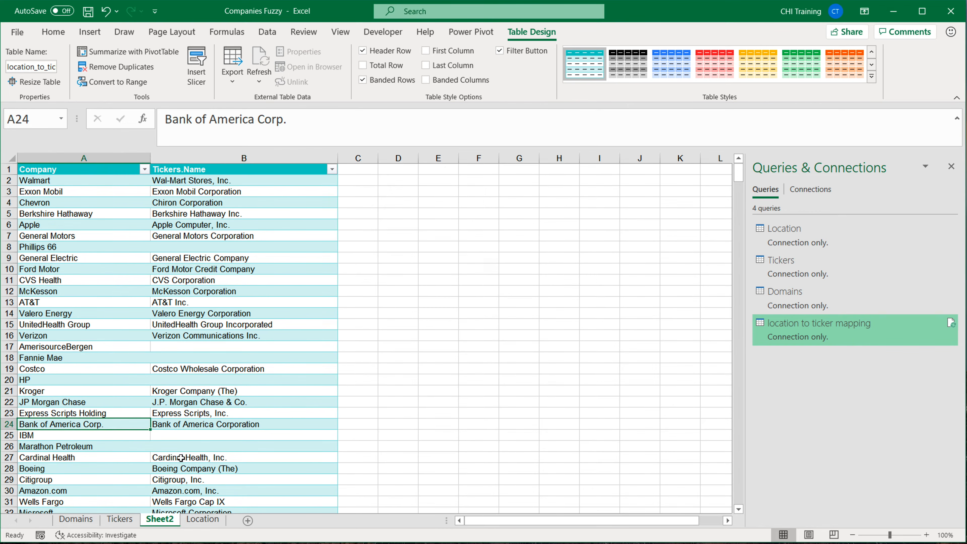
left_click(192, 424)
left_click(171, 412)
left_click(93, 412)
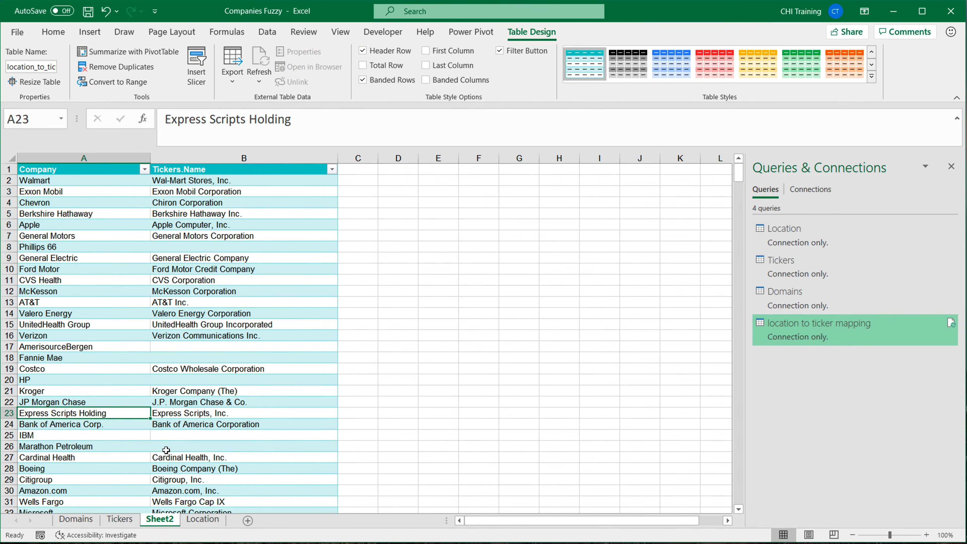
scroll(166, 444, "down", 2)
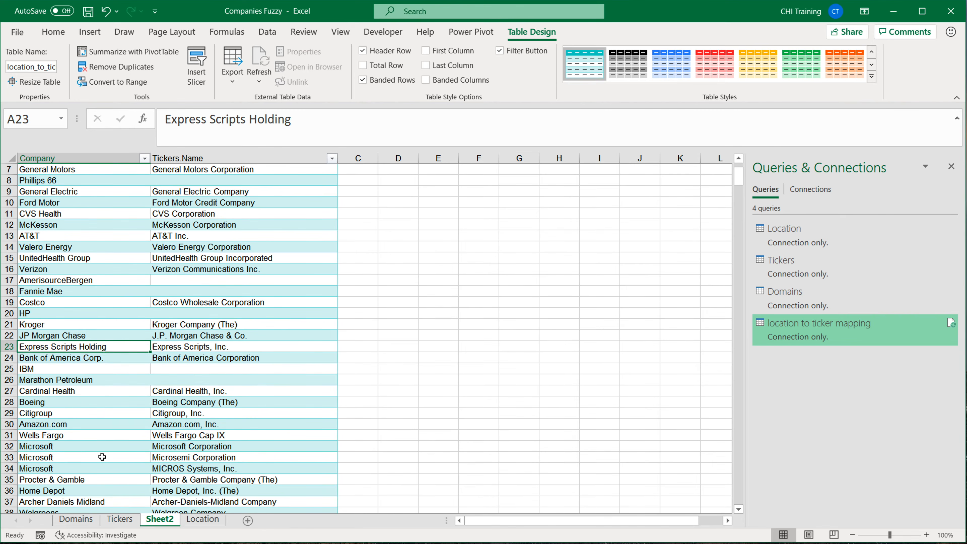
left_click(173, 450)
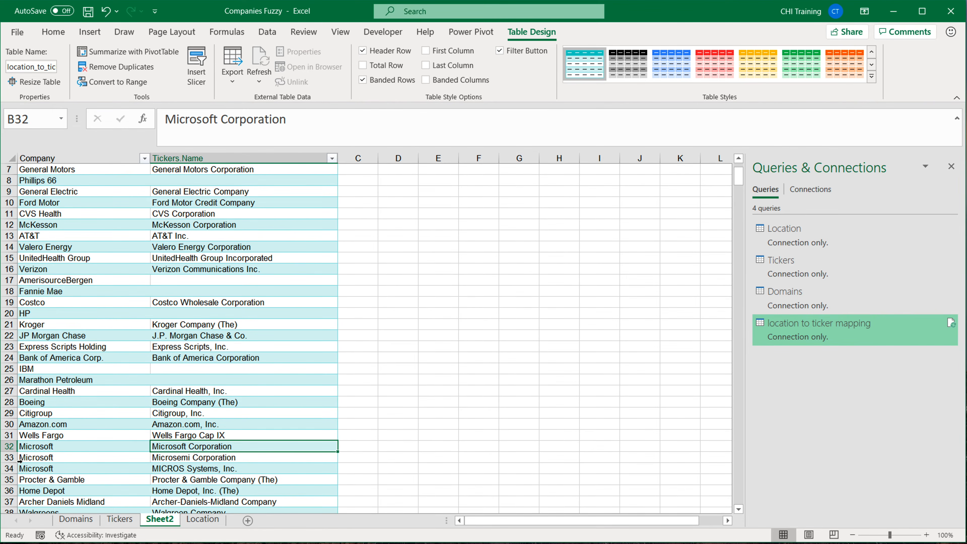
left_click_drag(9, 457, 9, 469)
right_click(8, 469)
left_click(109, 426)
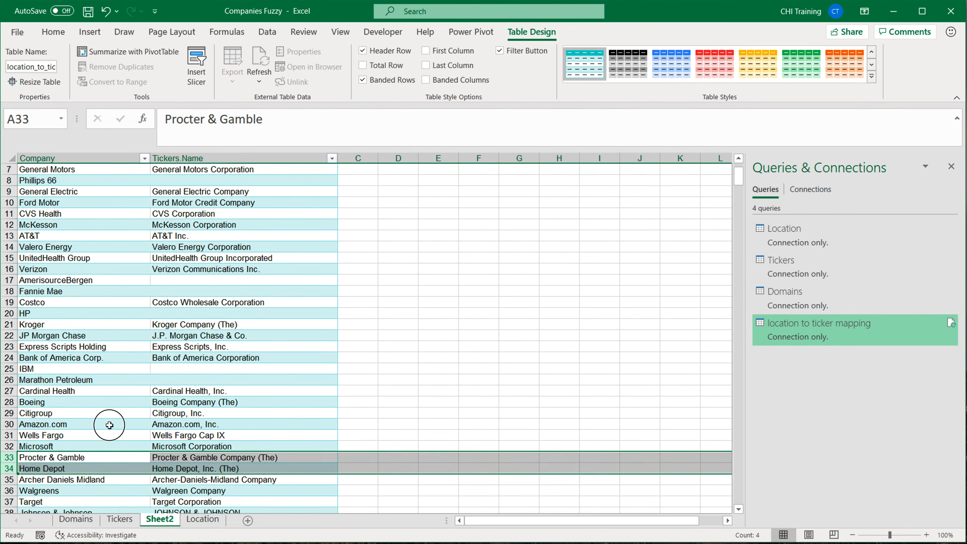
left_click(109, 426)
Delete row 46, directly below the Comcast row, from the mapping table
scroll(109, 426, "down", 2)
scroll(95, 454, "down", 3)
right_click(8, 435)
key("d")
Delete the UPS rows matched to WPS Resources Corporation and UBS AG
scroll(8, 414, "down", 2)
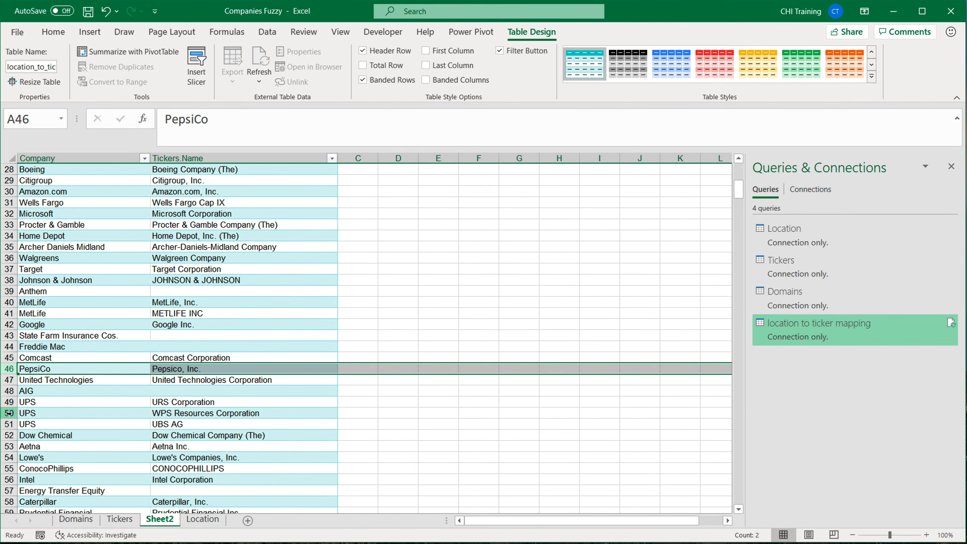
left_click_drag(8, 414, 8, 424)
scroll(8, 424, "down", 2)
right_click(8, 357)
left_click(63, 471)
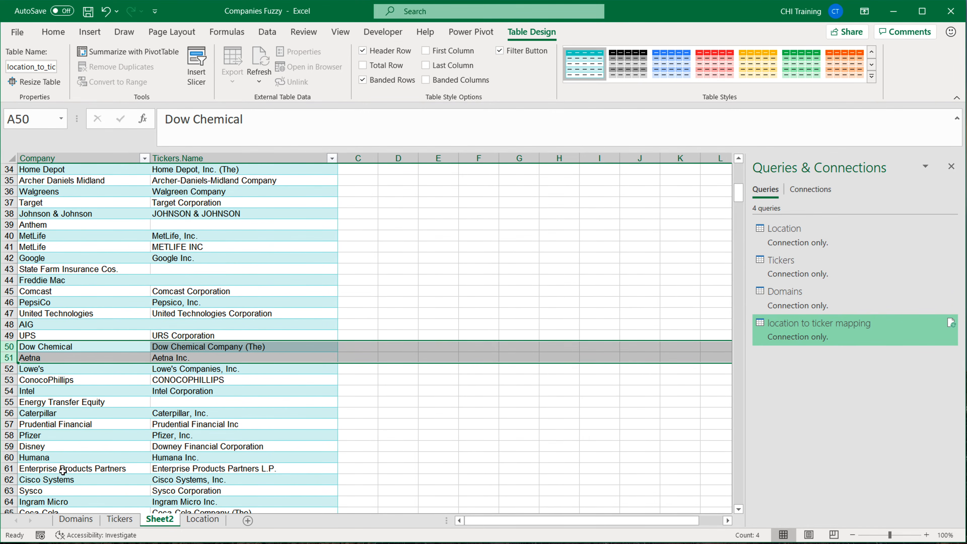
left_click(66, 370)
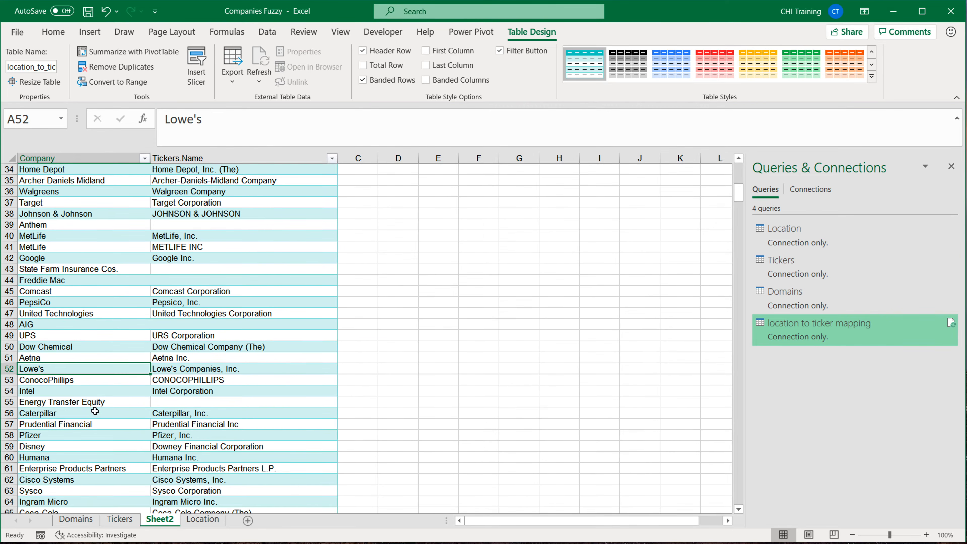
Compare the two Coca-Cola matches and select the row paired with Coca-Cola Enterprises, Inc
scroll(95, 411, "down", 2)
scroll(92, 391, "down", 1)
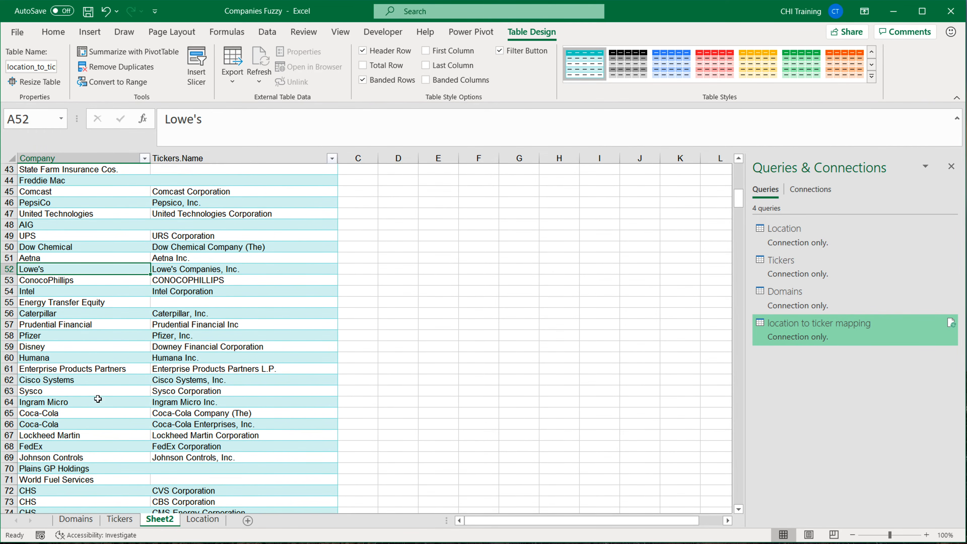
left_click(65, 414)
left_click(64, 432)
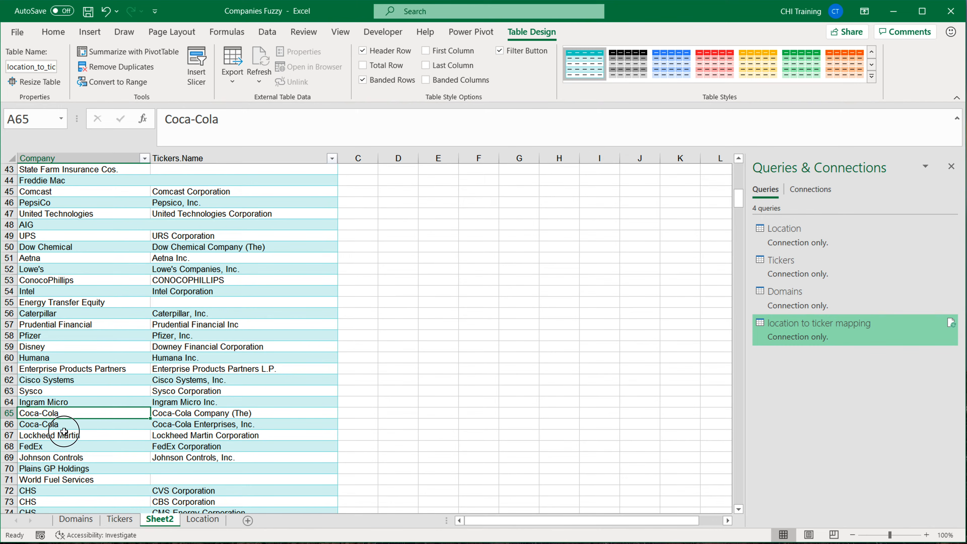
left_click(67, 416)
left_click_drag(200, 424, 202, 414)
left_click(9, 425)
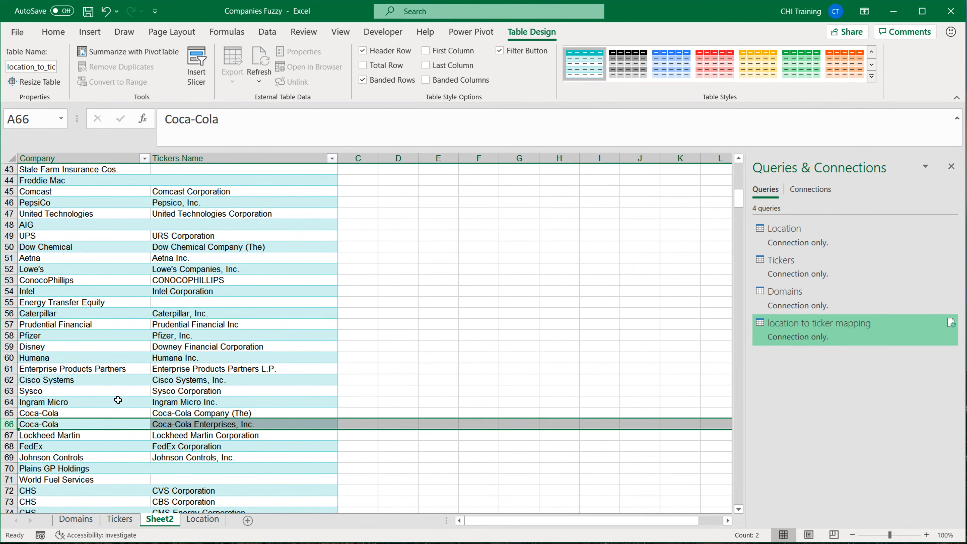
Delete the CHS rows matched to CBS Corporation and CMS Energy Corporation
scroll(118, 393, "down", 2)
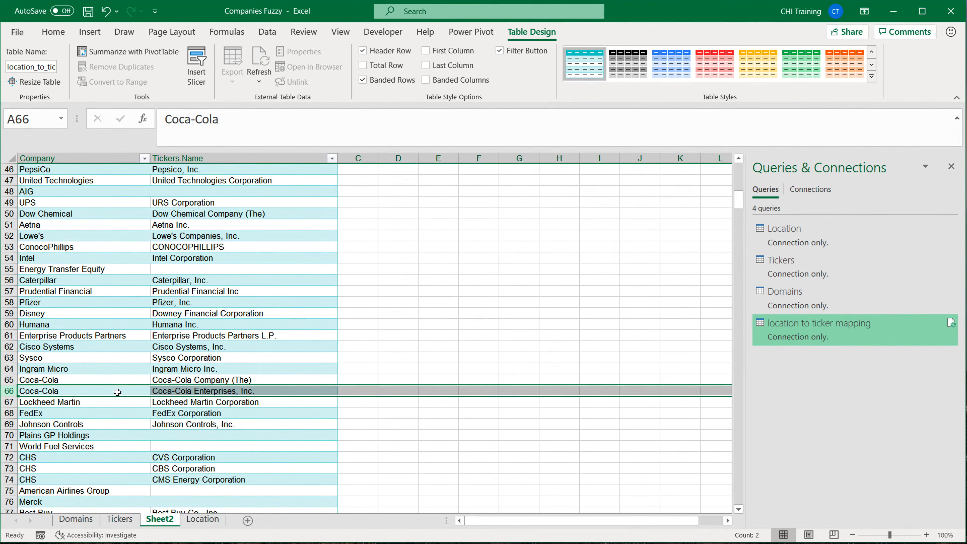
left_click_drag(20, 436, 10, 448)
right_click(9, 448)
left_click(41, 344)
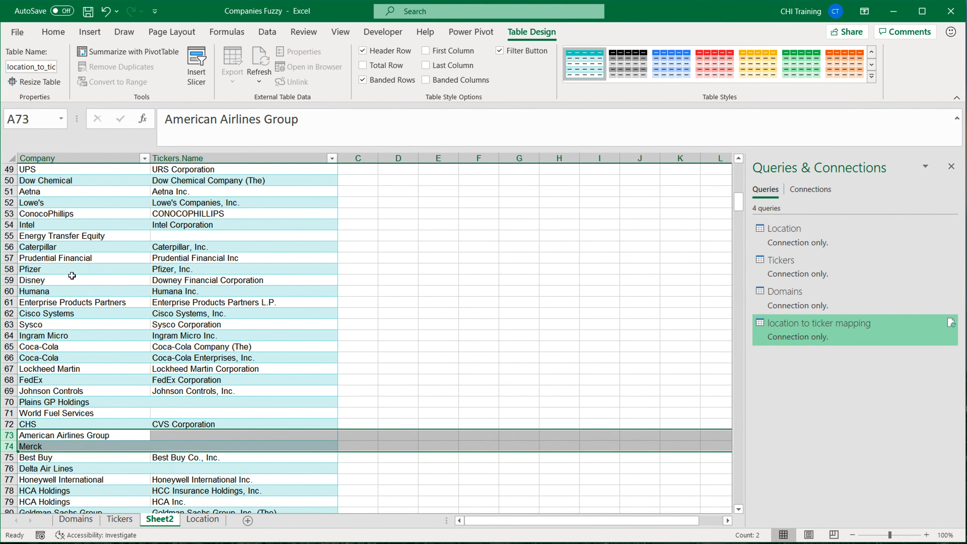
Rename the Sheet2 worksheet as Location to Ticker Mapping
left_click(72, 272)
scroll(80, 301, "up", 16)
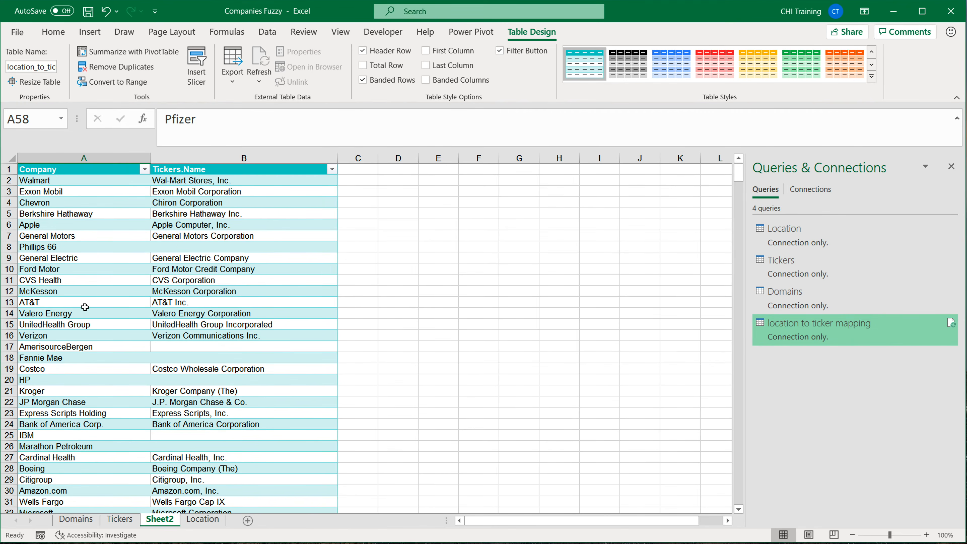
left_click(63, 181)
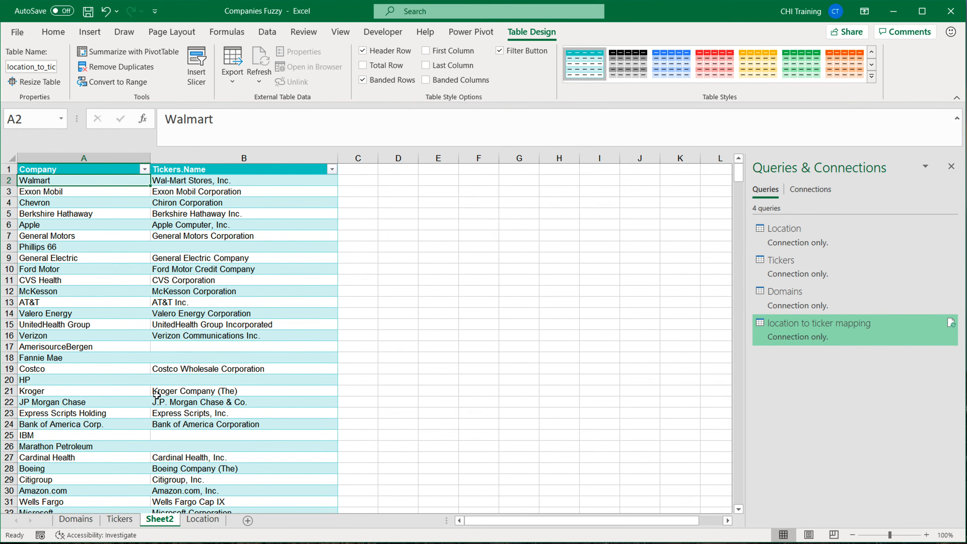
double_click(160, 519)
type("Location to Ticker Mapping")
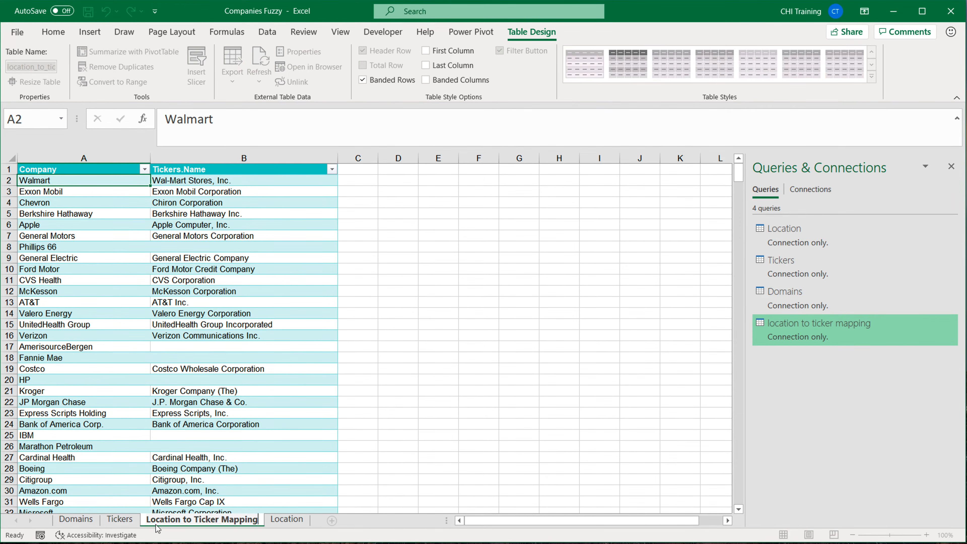
key("Return")
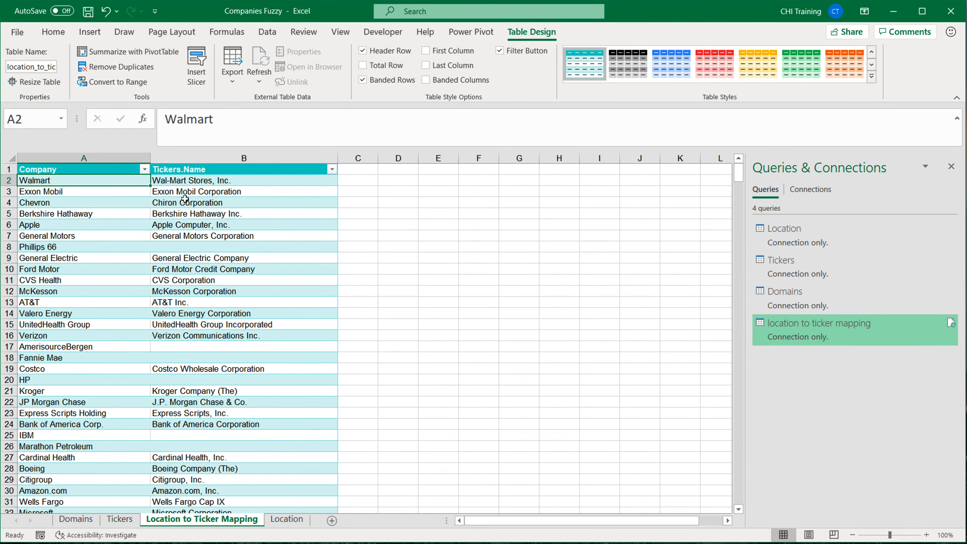
Bring the cleaned company-to-ticker table into Power Query as a new query
left_click(147, 225)
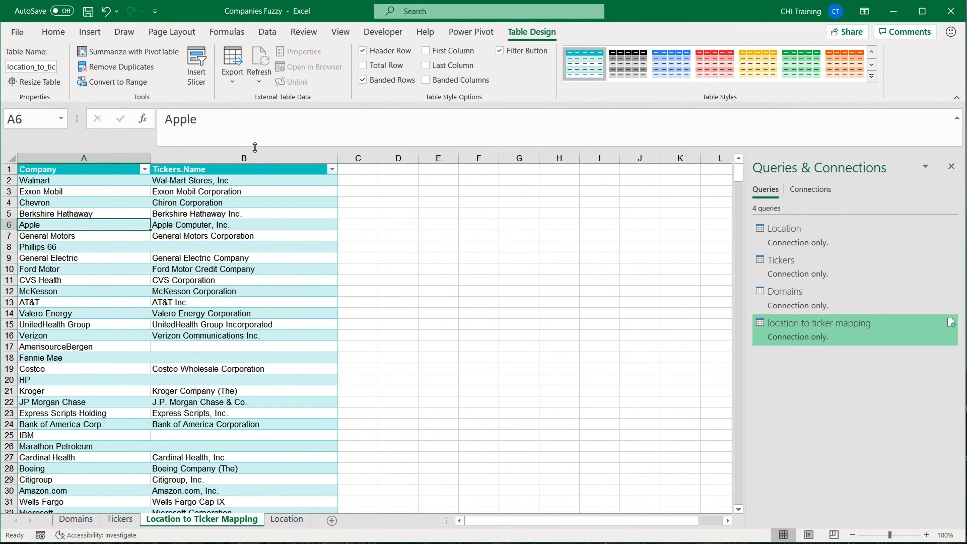
left_click(270, 34)
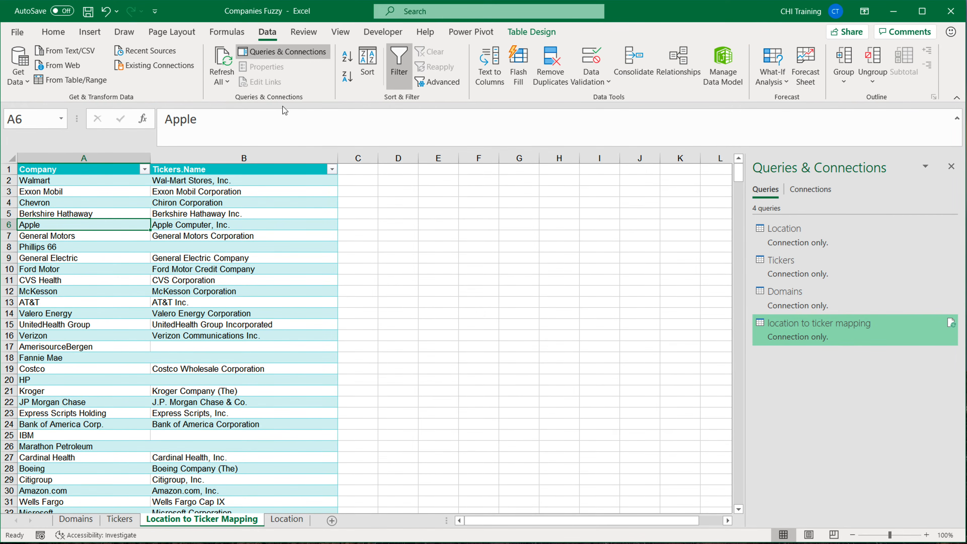
left_click(61, 80)
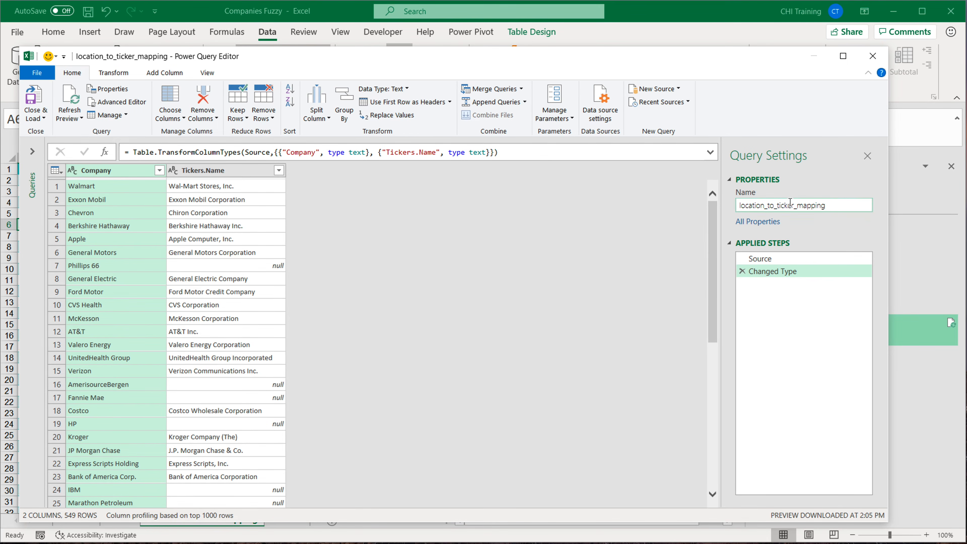
left_click(836, 207)
left_click_drag(400, 52, 258, 95)
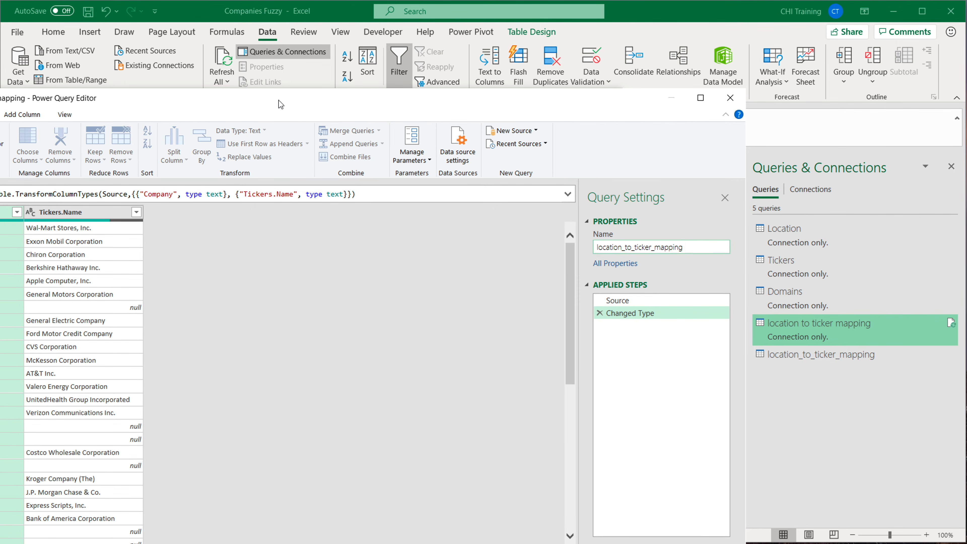
left_click_drag(282, 100, 456, 48)
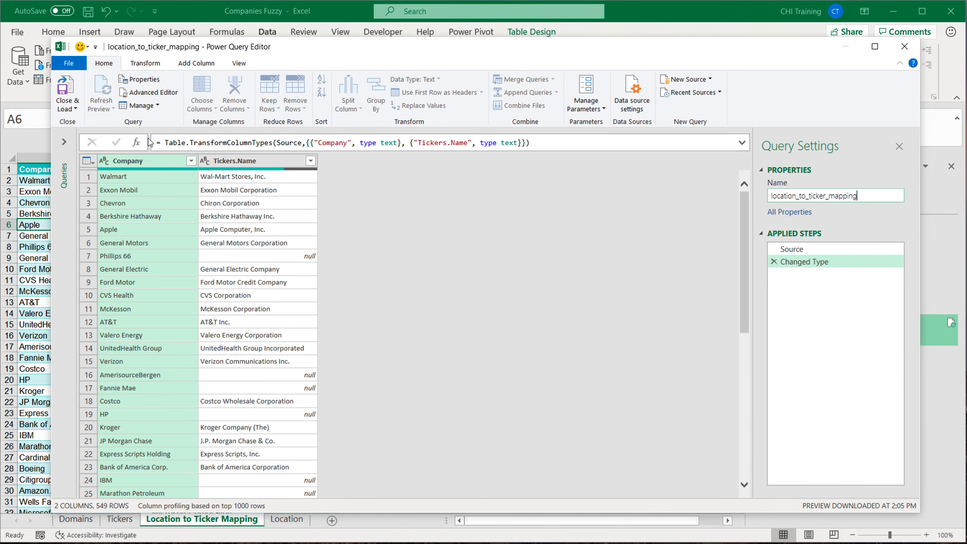
Load the location_to_ticker_mapping query as a connection only
left_click(72, 108)
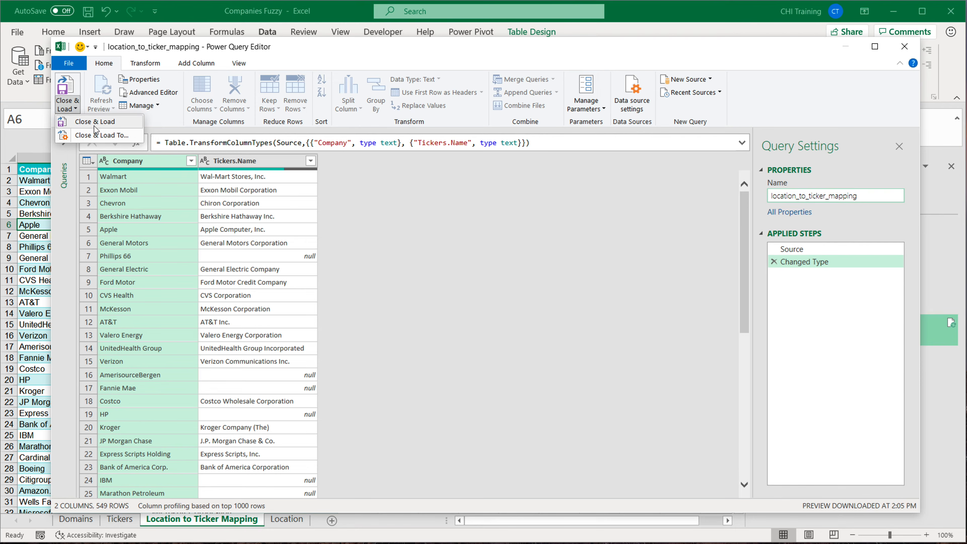
left_click(99, 136)
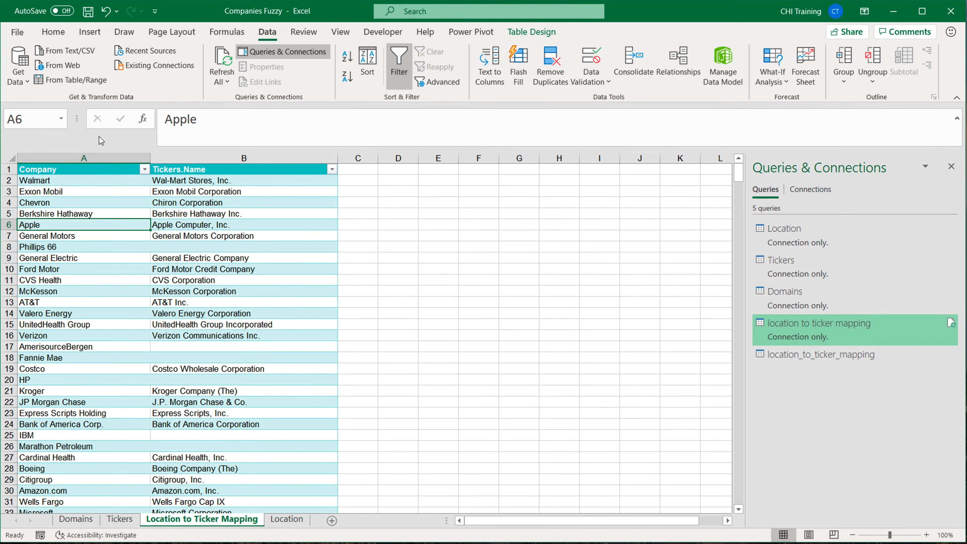
left_click(492, 368)
left_click(483, 454)
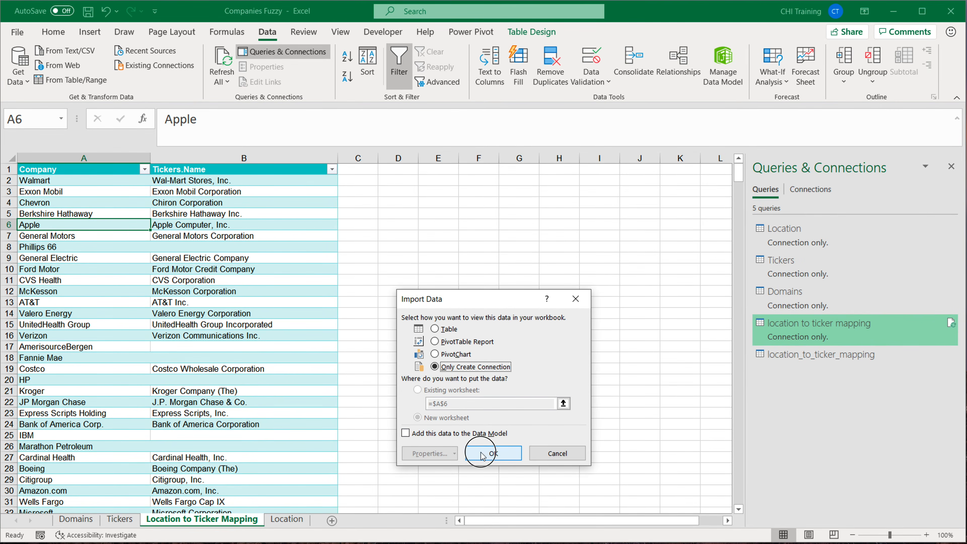
Delete the old "location to ticker mapping" query and confirm the deletion
right_click(805, 328)
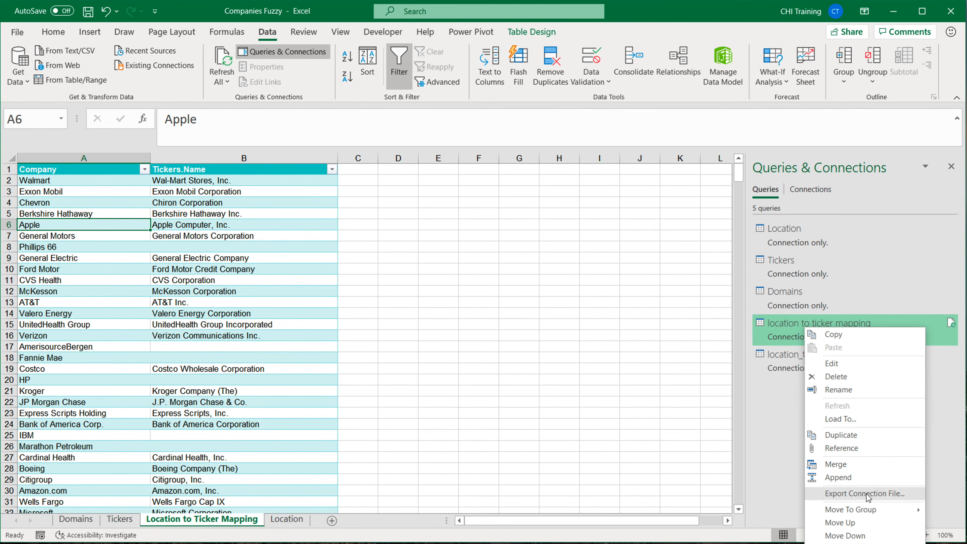
left_click(846, 378)
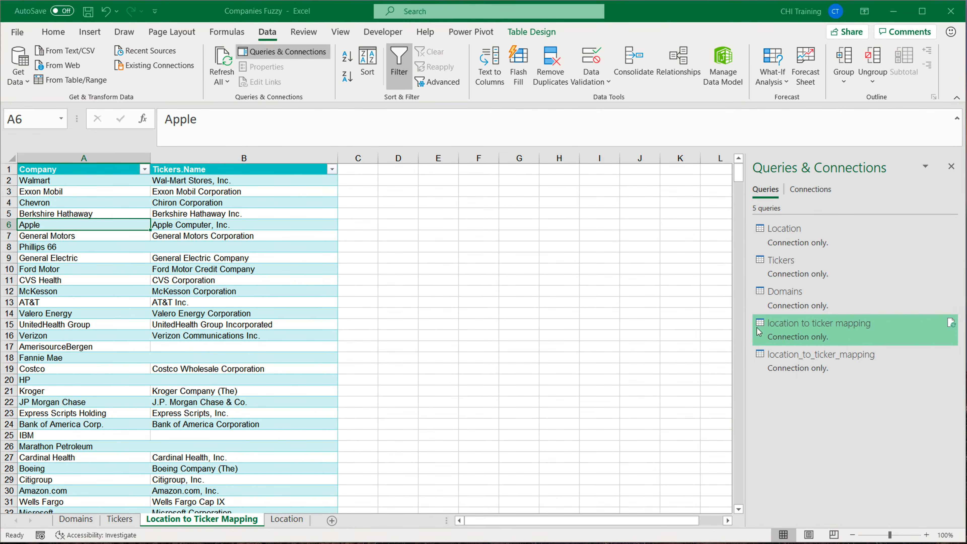
left_click(705, 376)
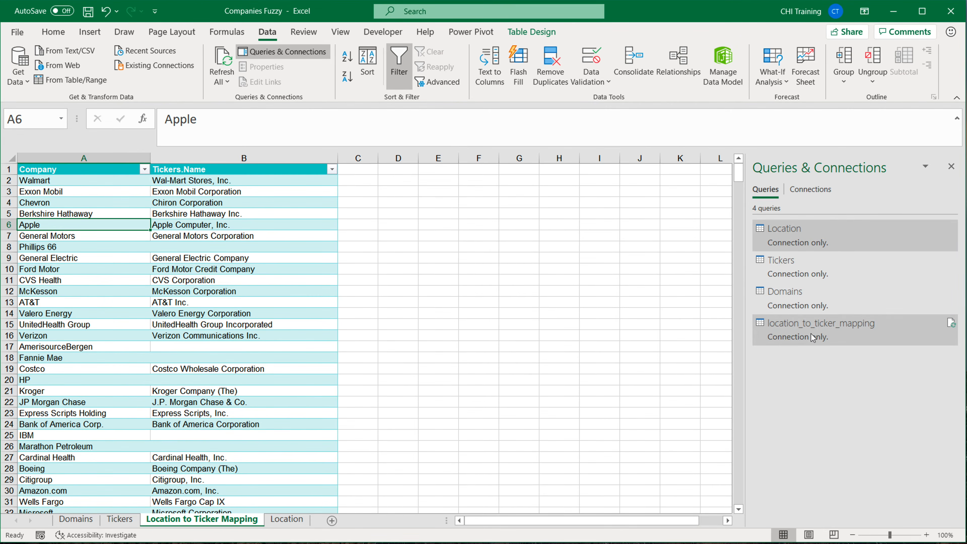
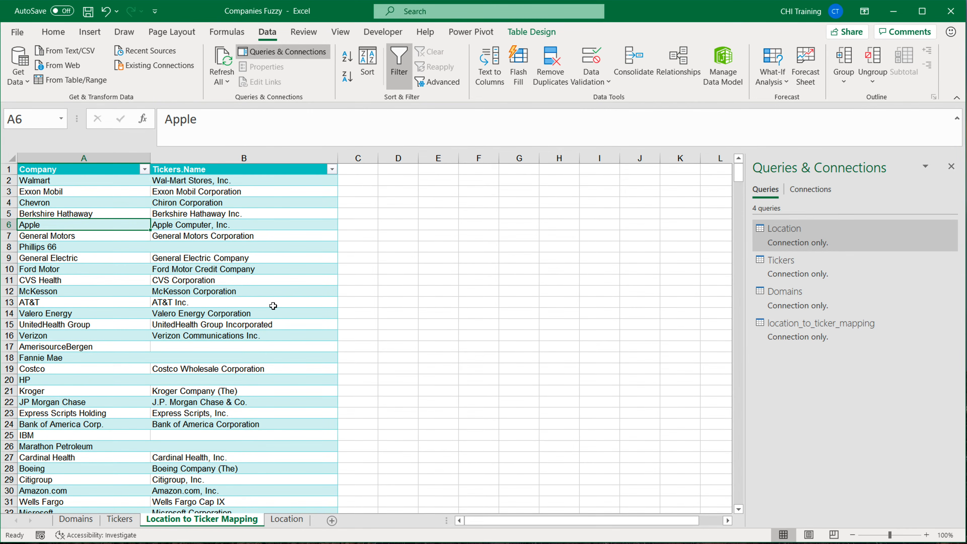
Merge the Location query with location_to_ticker_mapping on their Company columns, using a left outer join without fuzzy matching
right_click(794, 237)
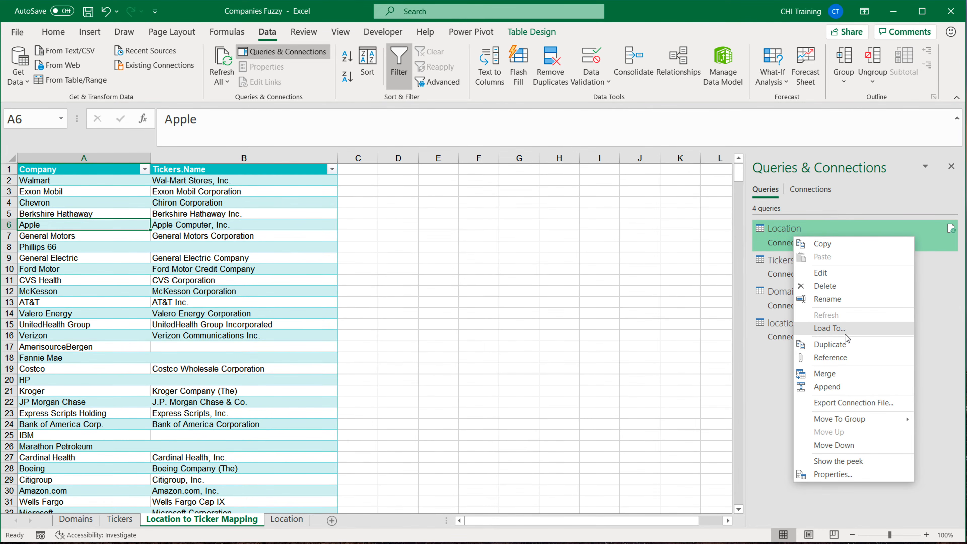
left_click(839, 372)
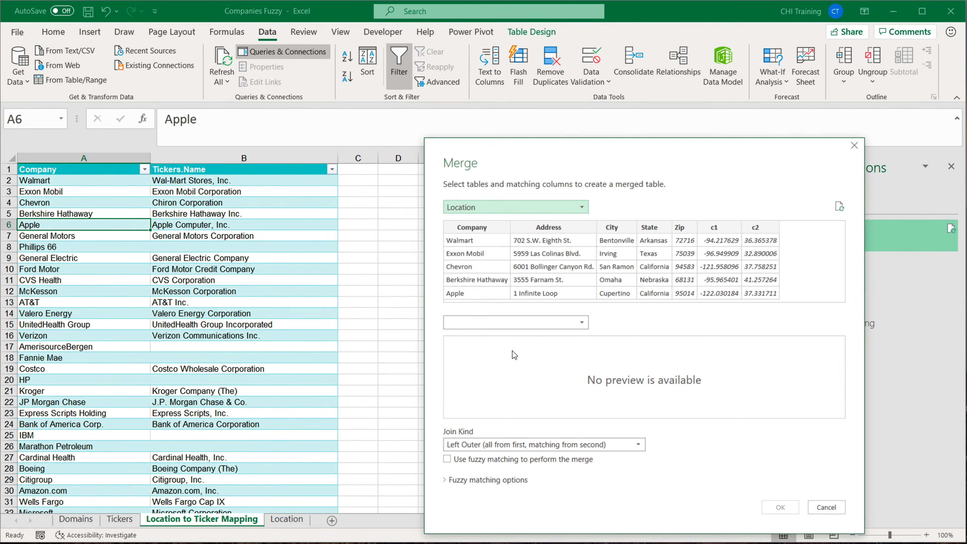
left_click_drag(540, 146, 184, 129)
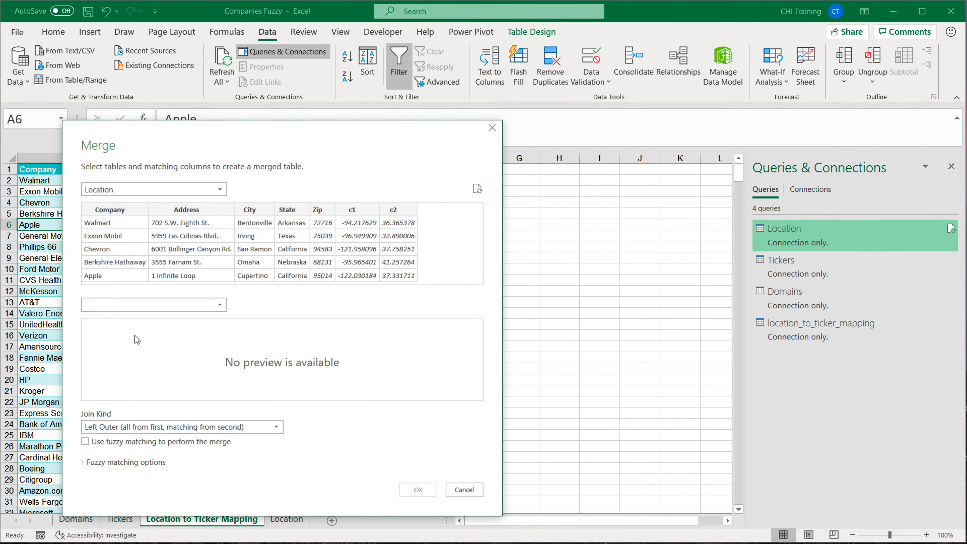
left_click(139, 307)
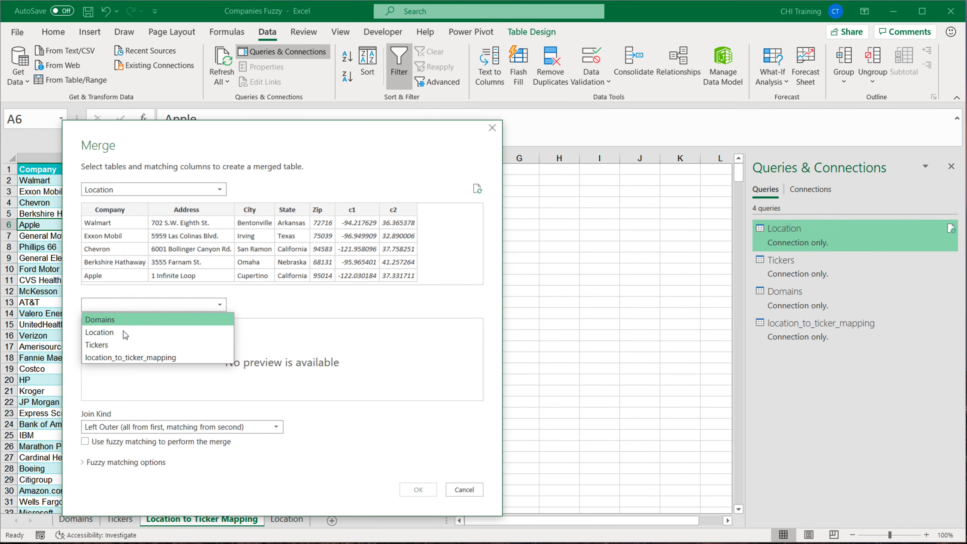
left_click(123, 357)
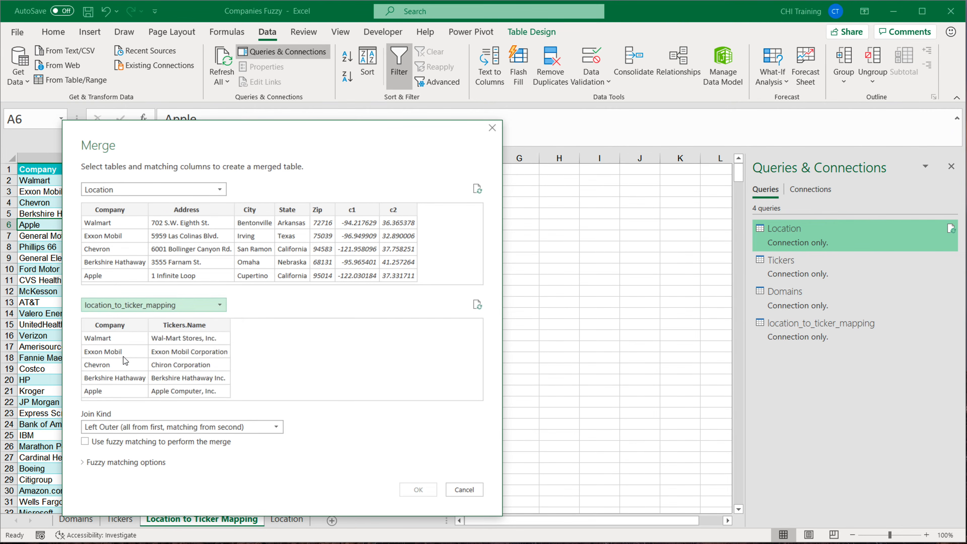
left_click(114, 212)
left_click(106, 325)
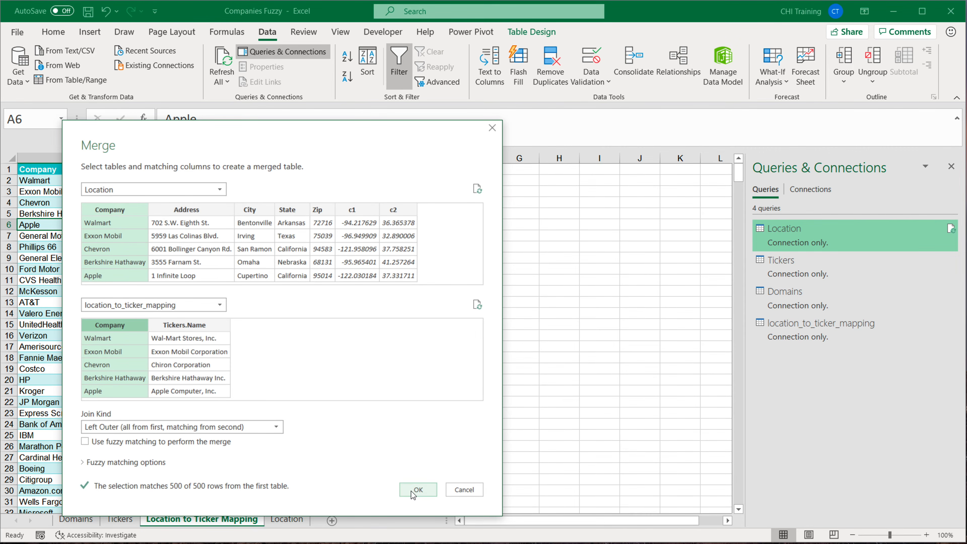
left_click(418, 490)
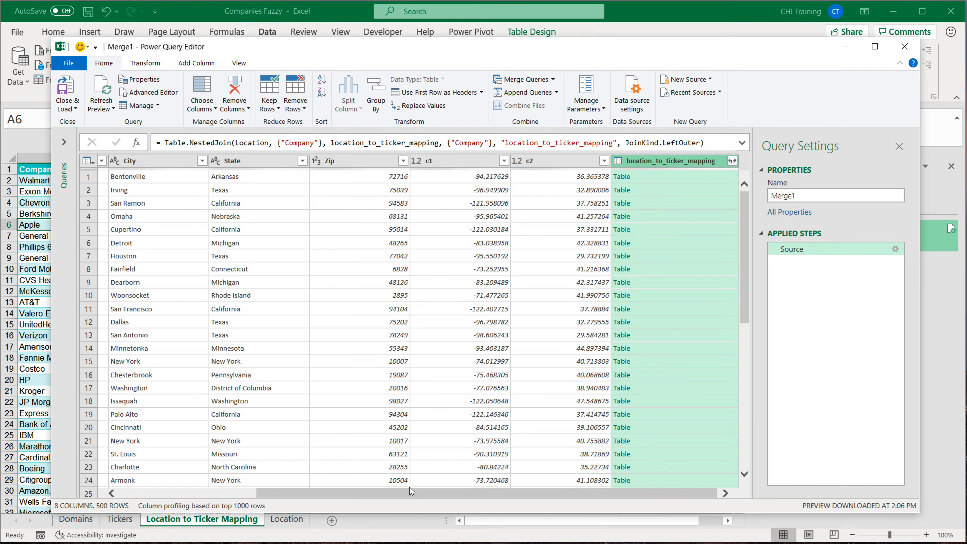
Expand the merged location_to_ticker_mapping column to only Tickers.Name, keeping the original column name as prefix
left_click_drag(410, 491, 438, 499)
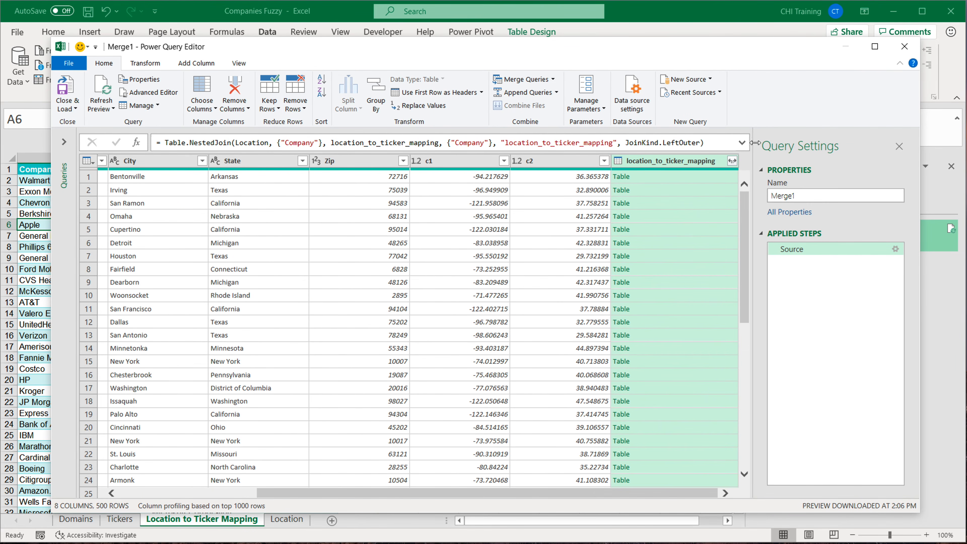
left_click(731, 162)
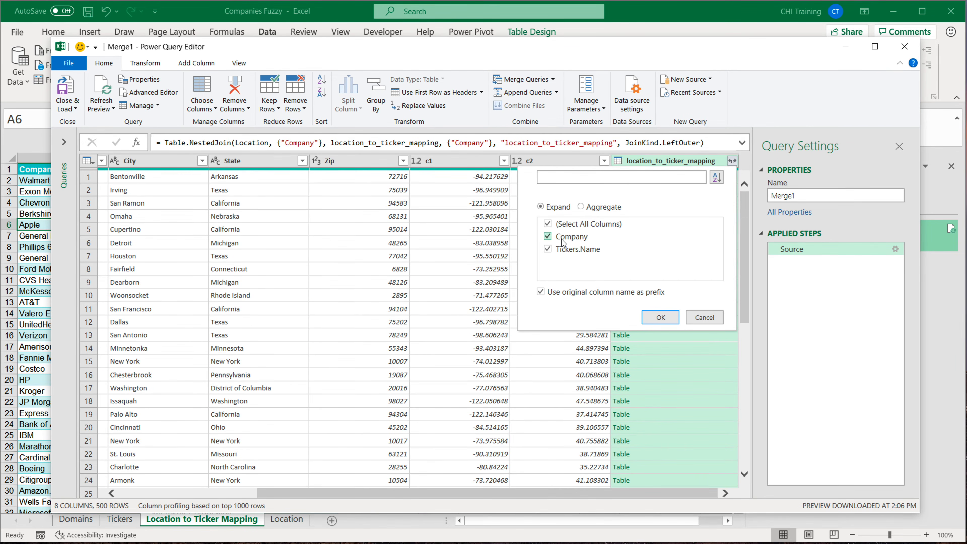
left_click(550, 238)
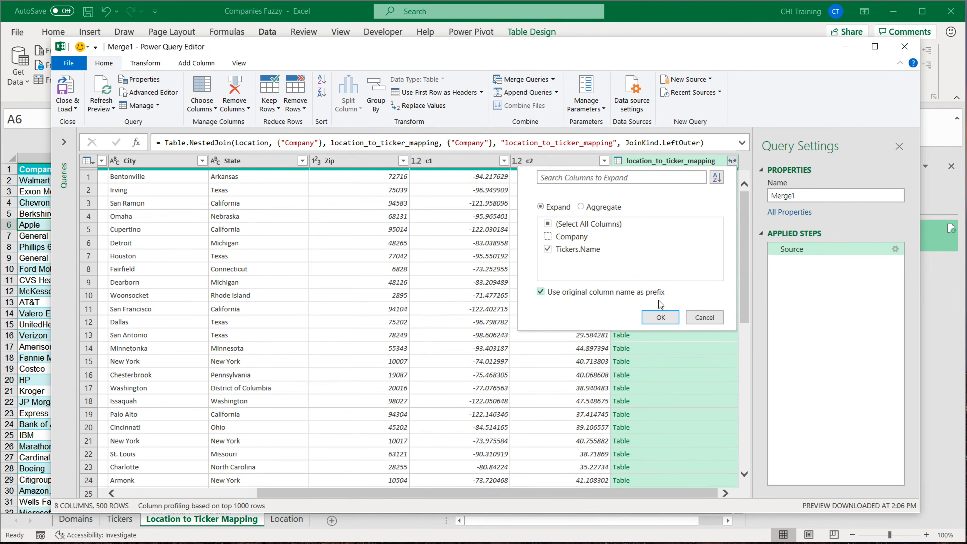
left_click(660, 317)
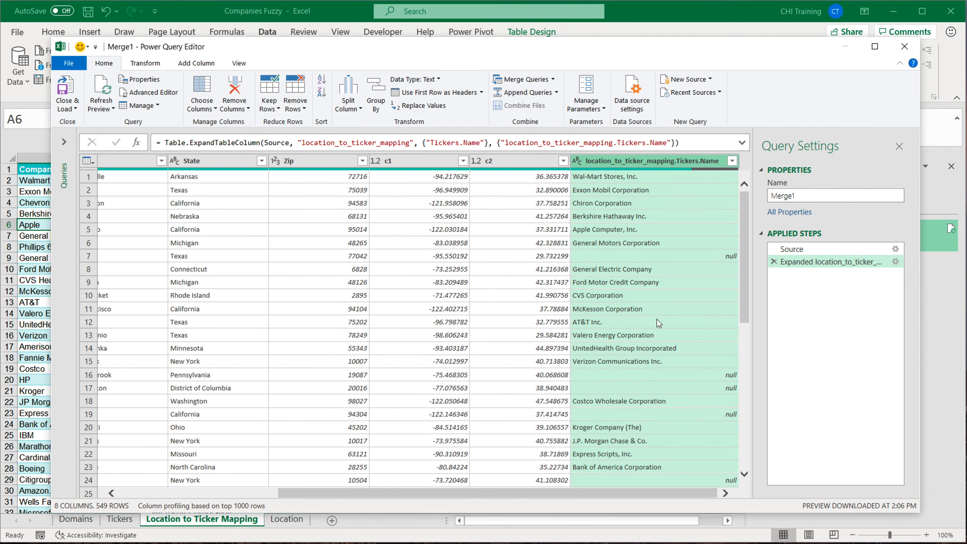
left_click_drag(605, 492, 647, 494)
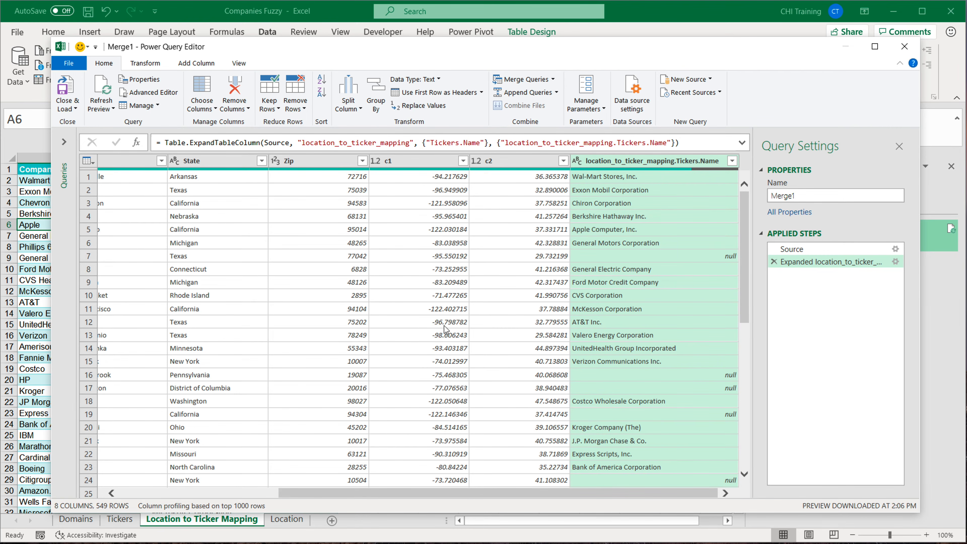
Merge Merge1 with Tickers, matching location_to_ticker_mapping.Tickers.Name to Name, using a left outer join without fuzzy matching
left_click(553, 80)
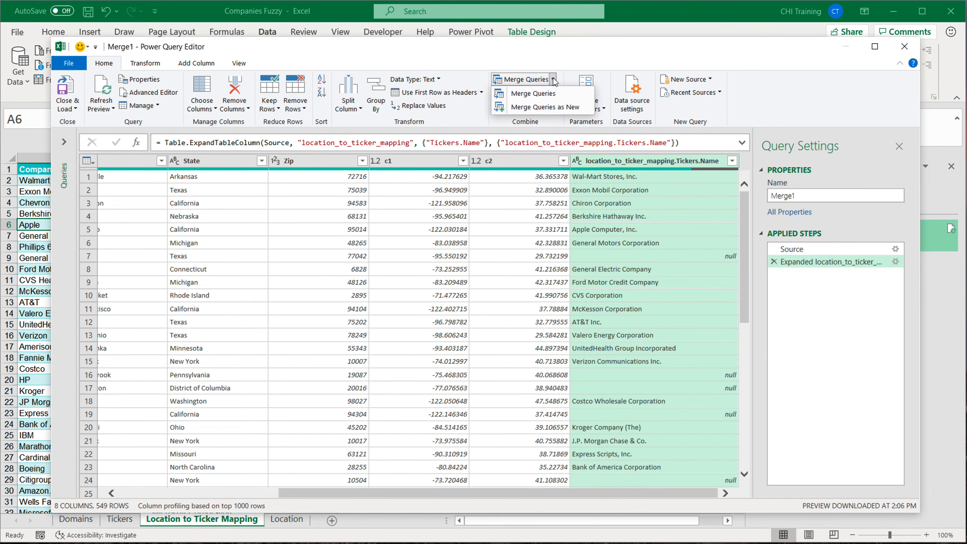
left_click(535, 94)
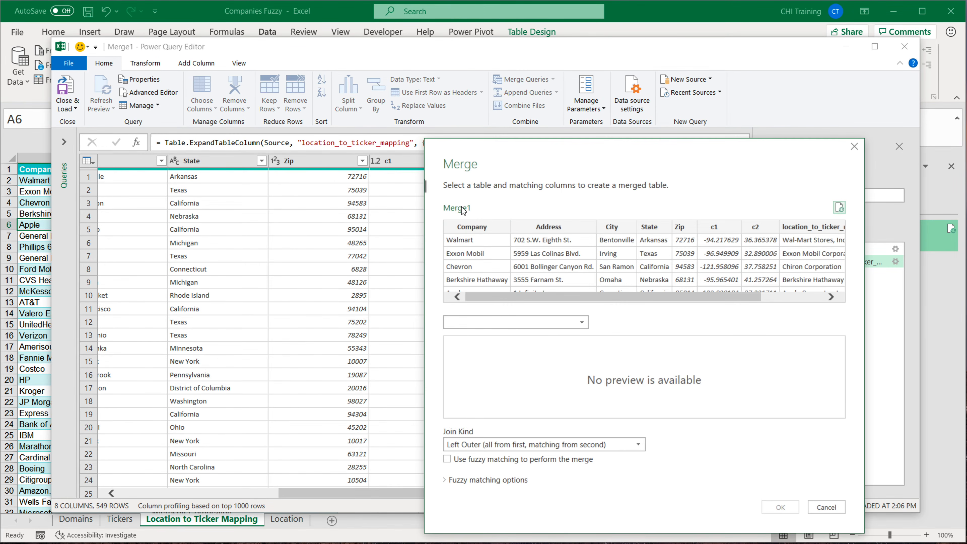
left_click(543, 323)
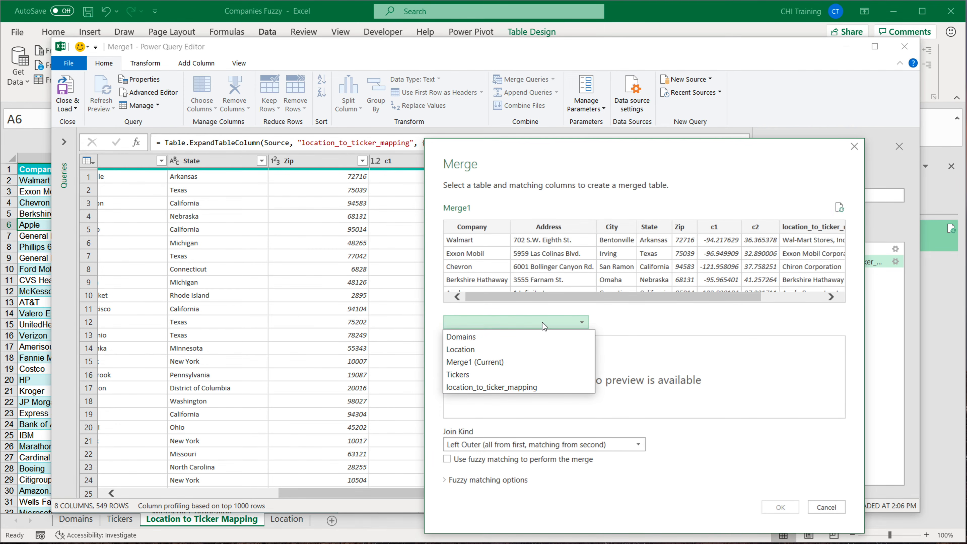
left_click(487, 374)
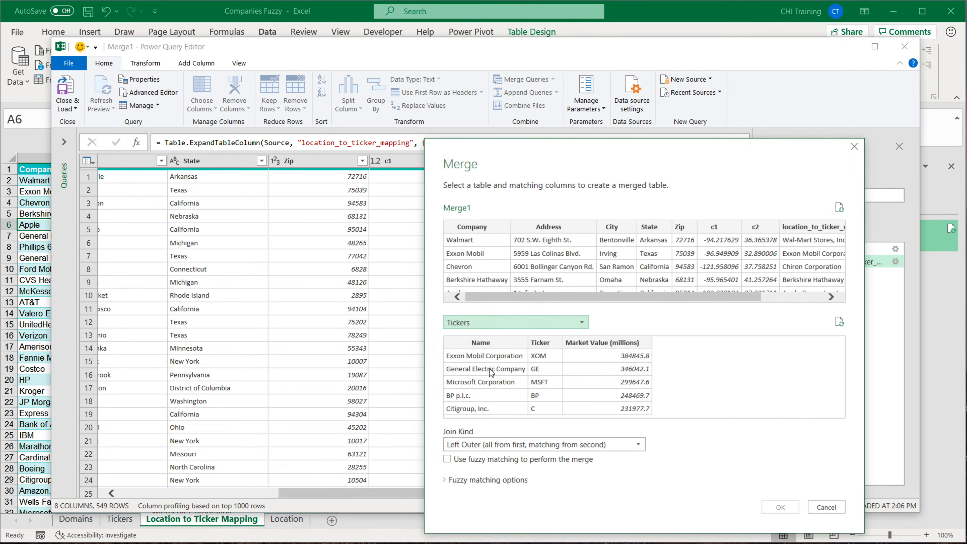
left_click(490, 343)
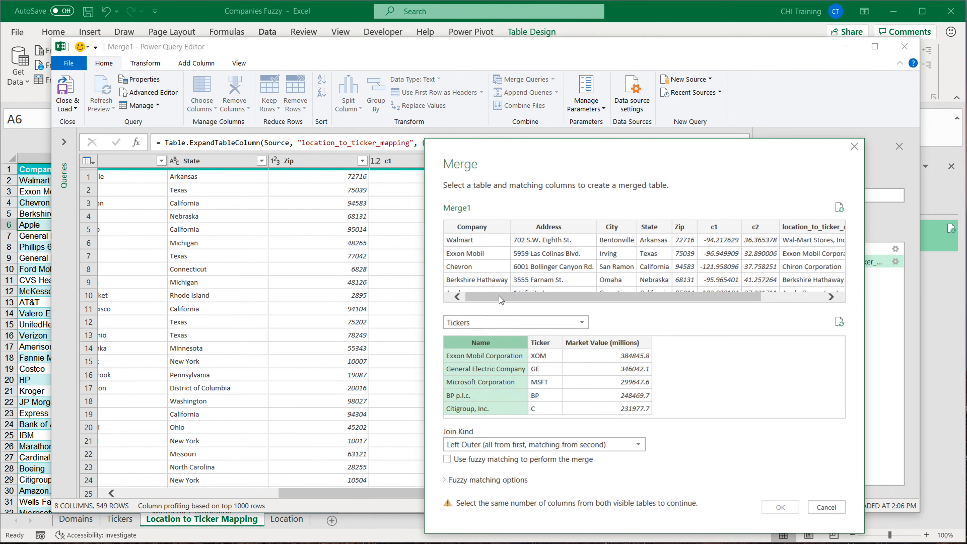
left_click_drag(502, 297, 593, 296)
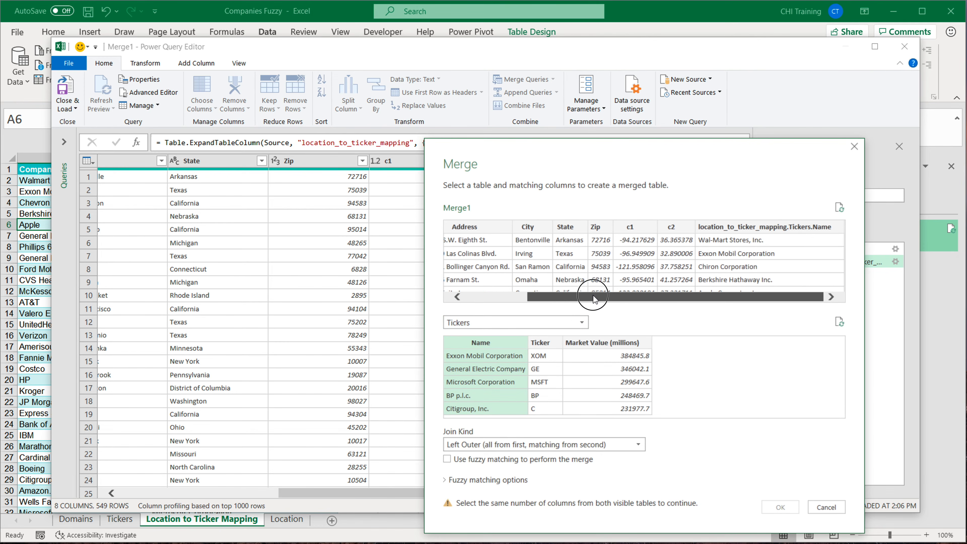
left_click(761, 227)
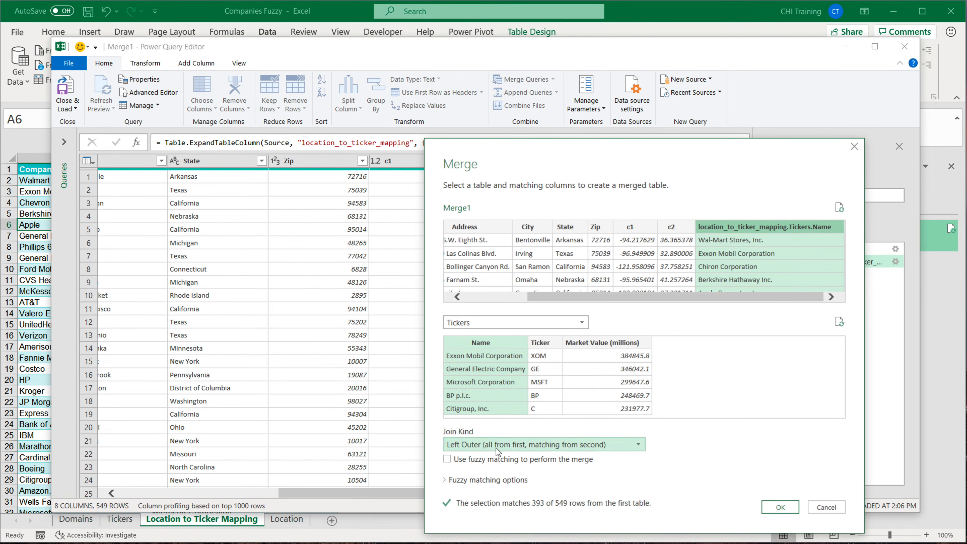
left_click(773, 509)
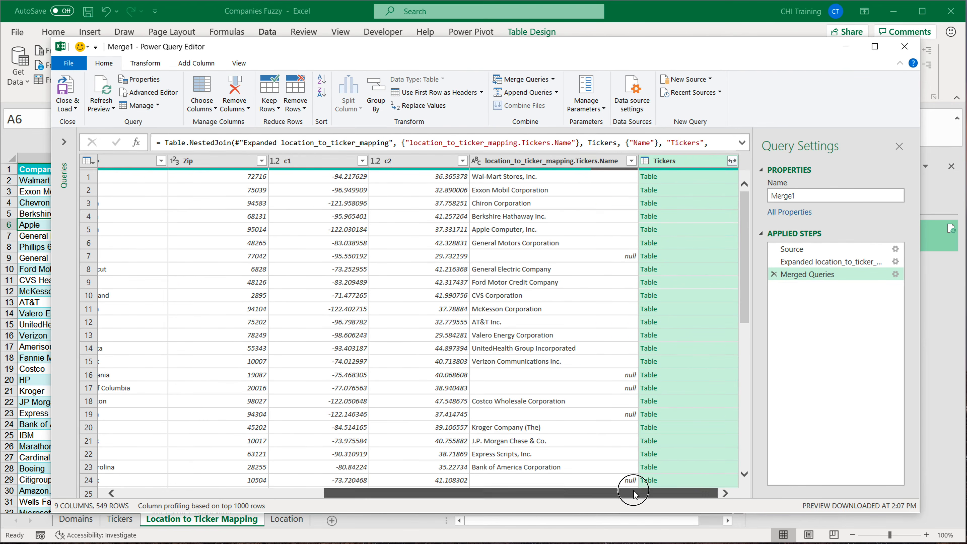
Expand the merged Tickers column to only Name and Ticker, keeping the original column name as prefix
left_click(732, 161)
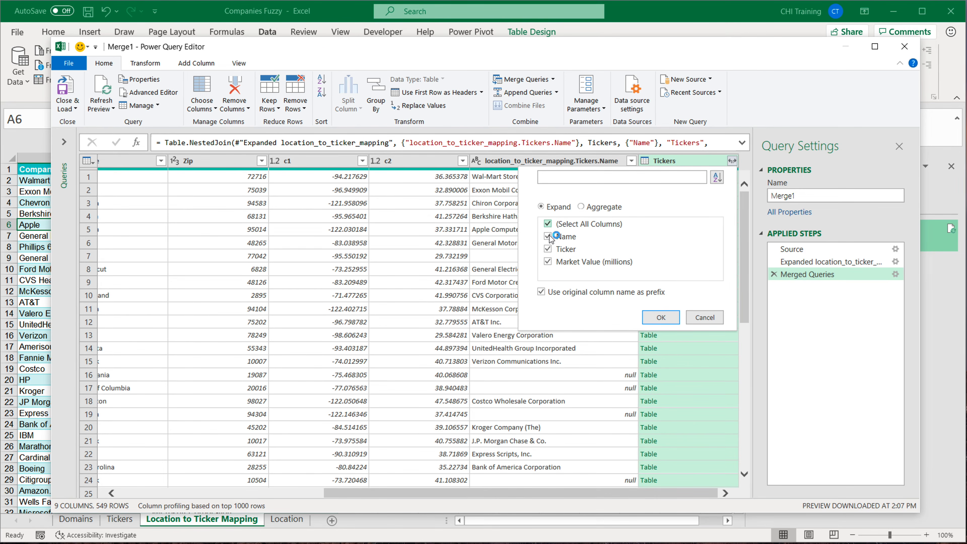
left_click(548, 225)
left_click(548, 237)
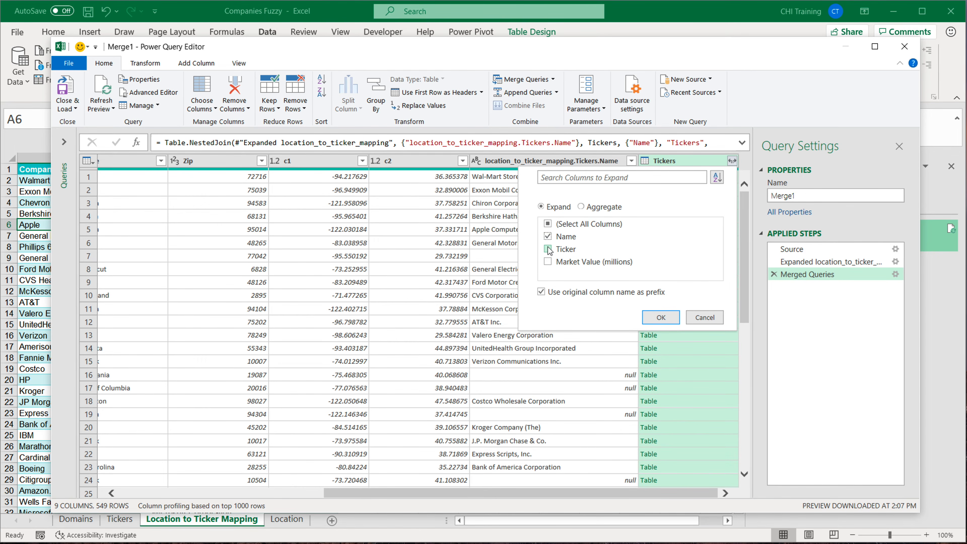
left_click(548, 250)
left_click(653, 316)
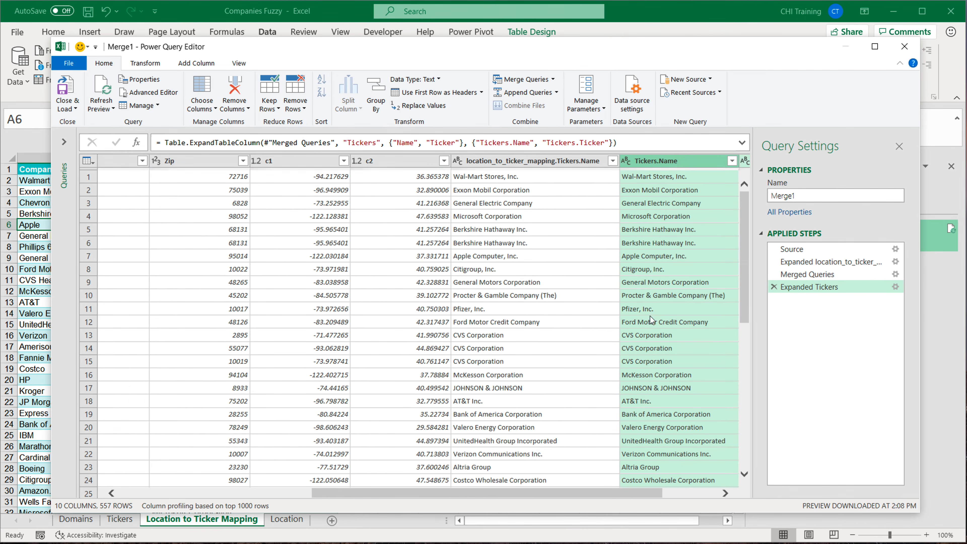
Compare the mapped names with Tickers.Name, and move location_to_ticker_mapping.Tickers.Name and Tickers.Name together to directly after Company
left_click(460, 217)
left_click(449, 322)
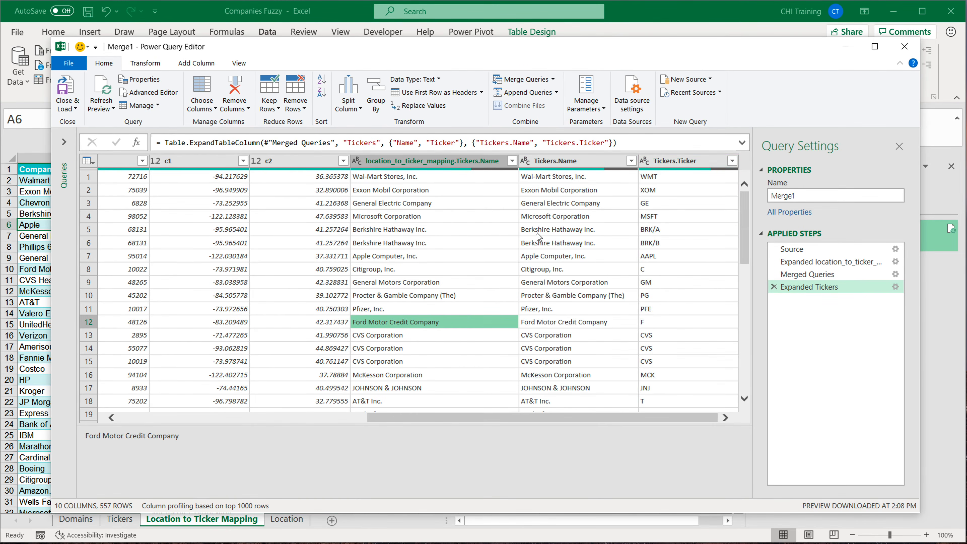
left_click(537, 230)
left_click(534, 296)
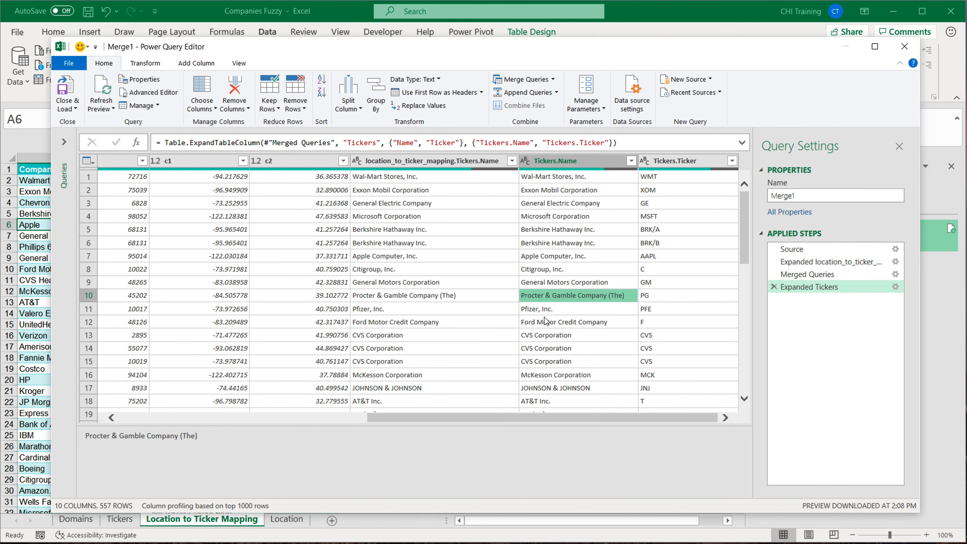
scroll(539, 296, "down", 2)
scroll(462, 406, "up", 2)
left_click(471, 159)
left_click(552, 162, "ctrl")
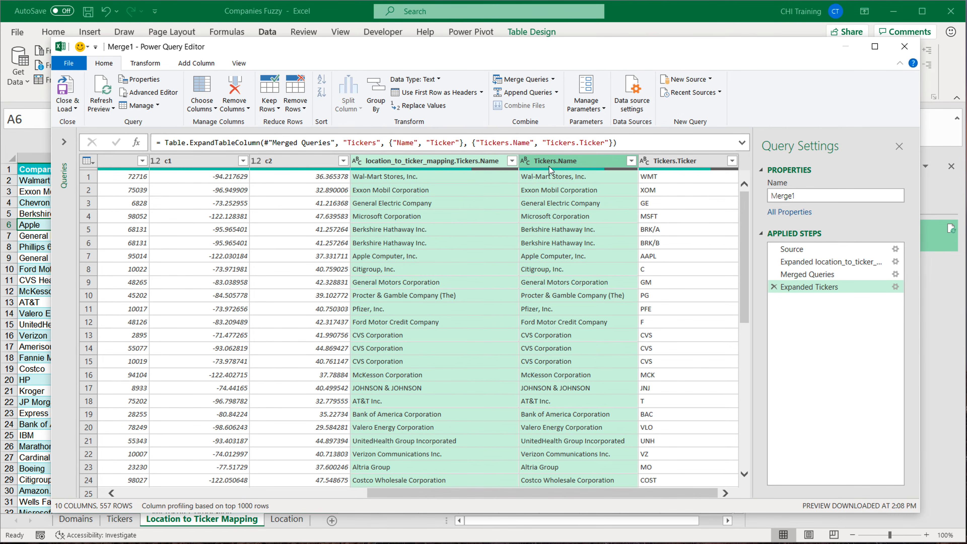
left_click_drag(463, 491, 301, 489)
left_click_drag(682, 161, 223, 159)
left_click(214, 229)
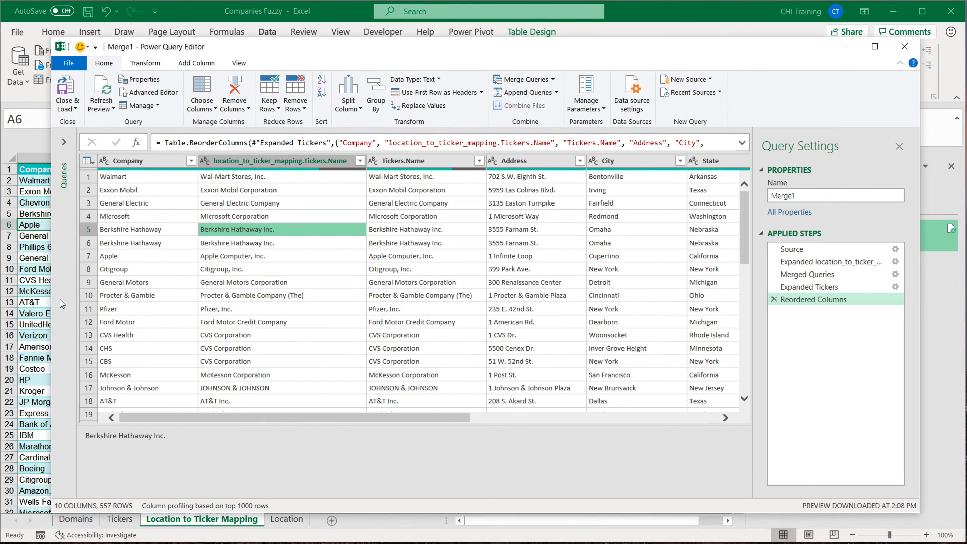
Close the query editor and load Merge1 as a connection only
left_click(65, 107)
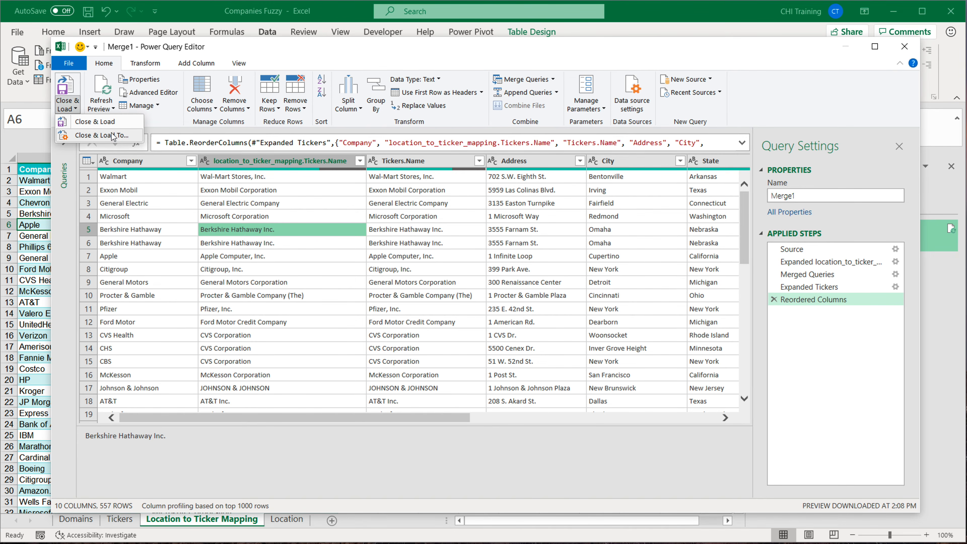
left_click(111, 135)
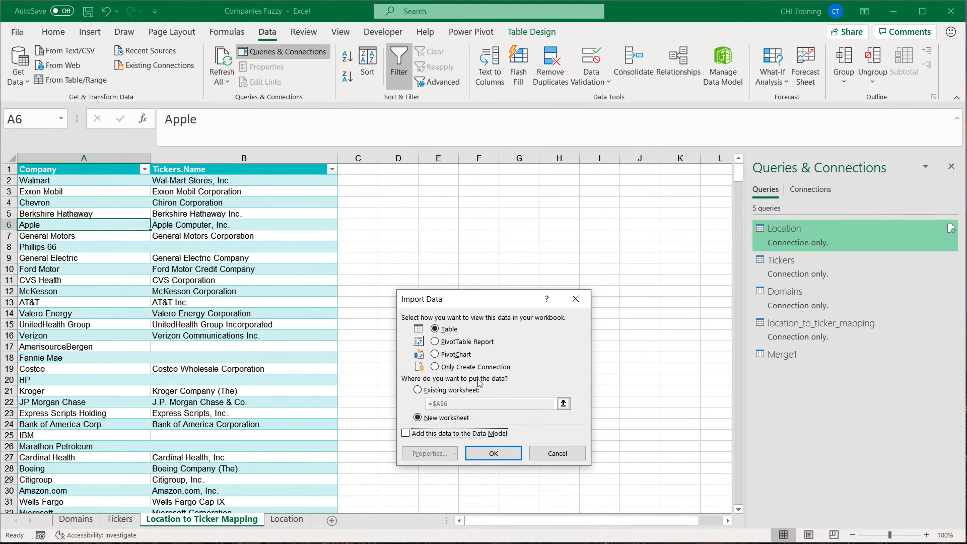
left_click(476, 368)
left_click(493, 454)
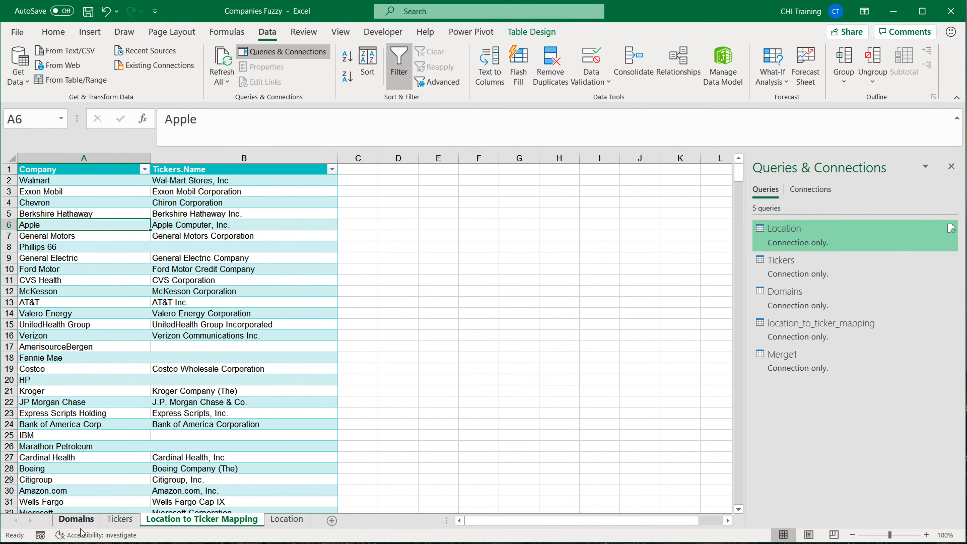
Search the Tickers sheet for every "Berkshire Hathaway Inc." entry and select the row with ticker BRK/B
left_click(120, 519)
left_click(87, 237)
key("ctrl+f")
type("Berkshire Hathaway Inc.")
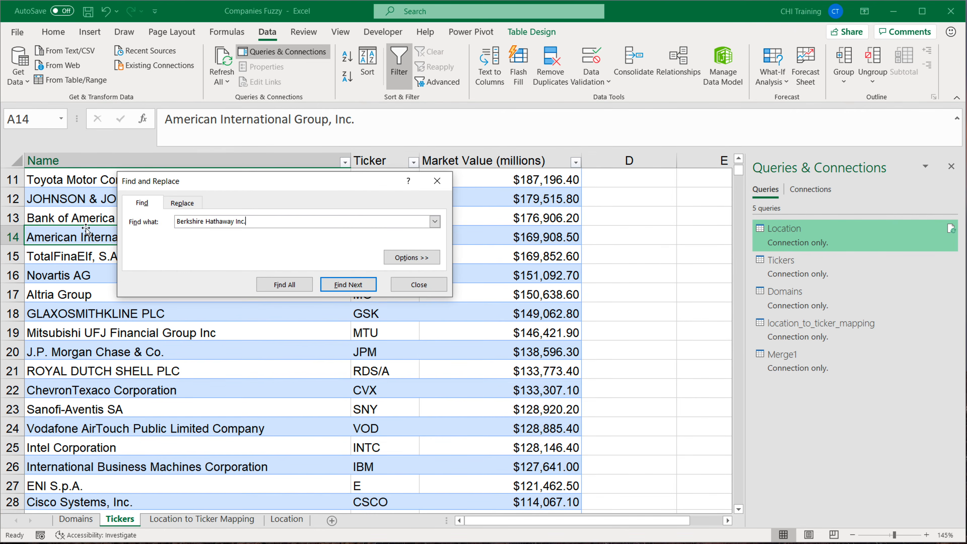
key("Return")
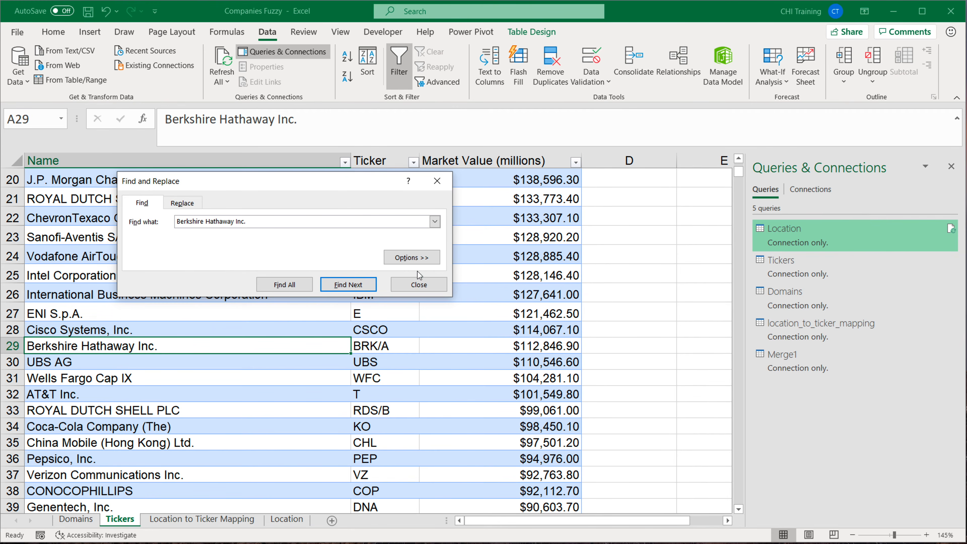
left_click(364, 288)
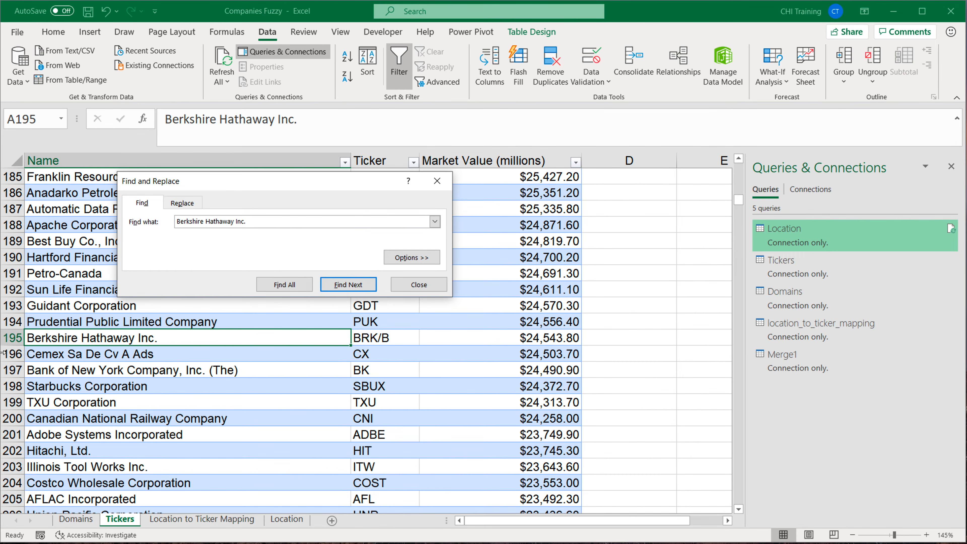
left_click(21, 343)
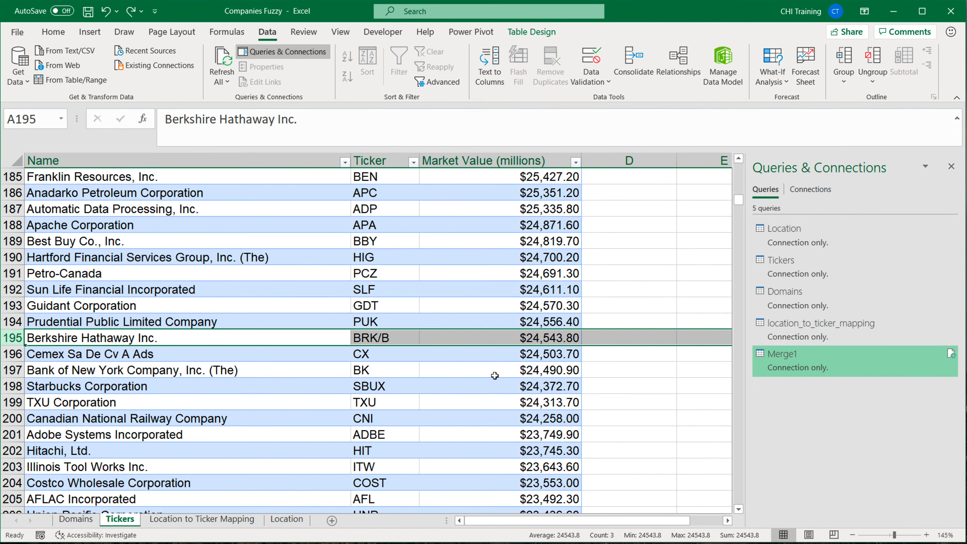
Reopen the Merge1 query, compare the CVS Health, CHS and CBS companies with their mapped ticker names, and close the editor
right_click(790, 360)
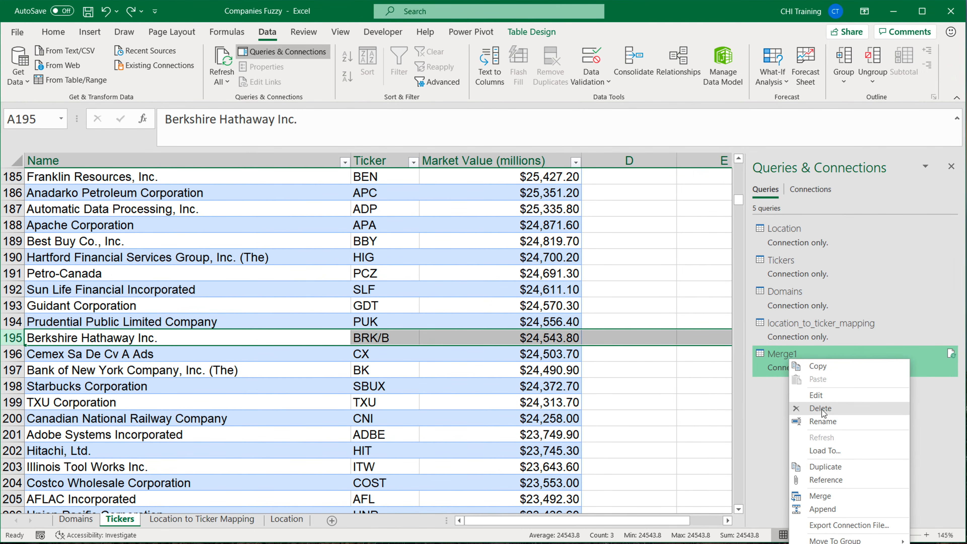
left_click(823, 401)
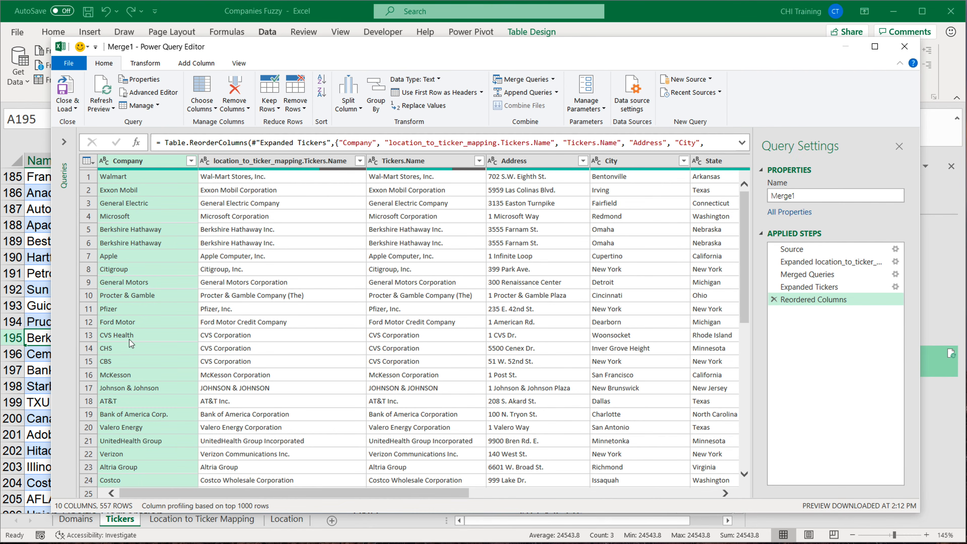
left_click(121, 338)
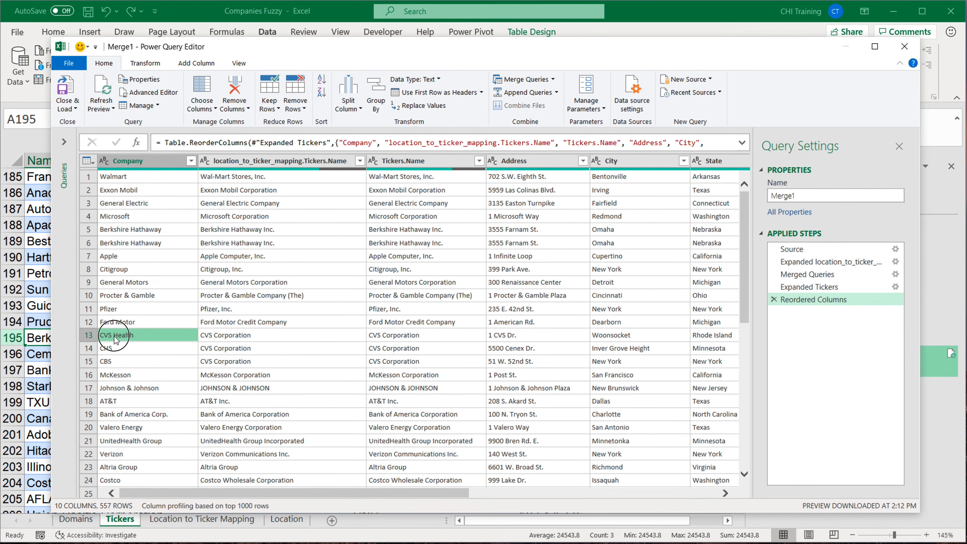
left_click(253, 328)
left_click(250, 336)
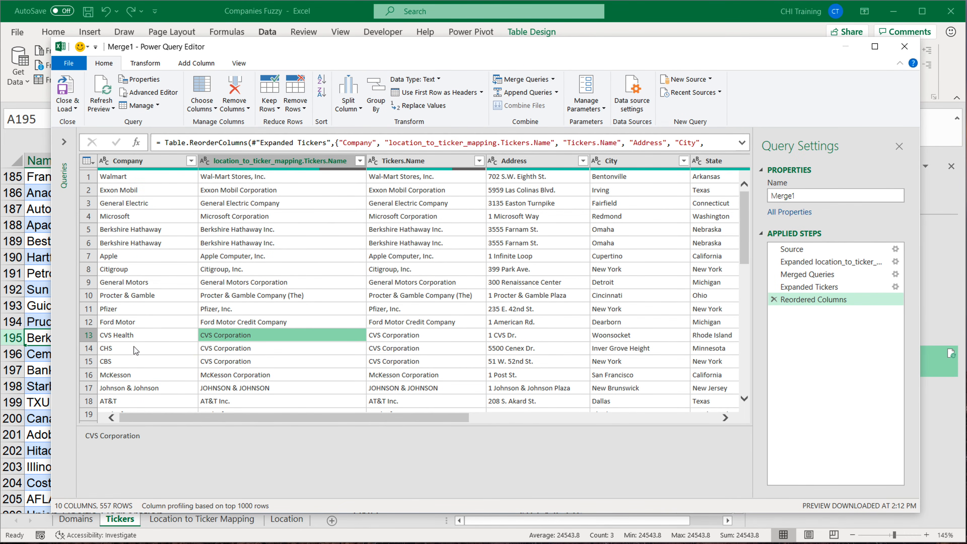
left_click(146, 348)
left_click(238, 351)
left_click(122, 363)
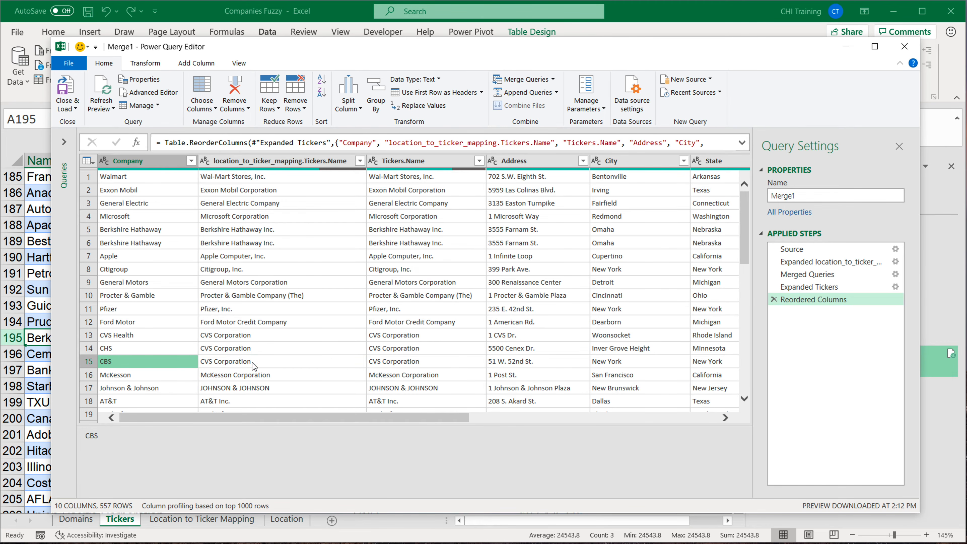
left_click(253, 362)
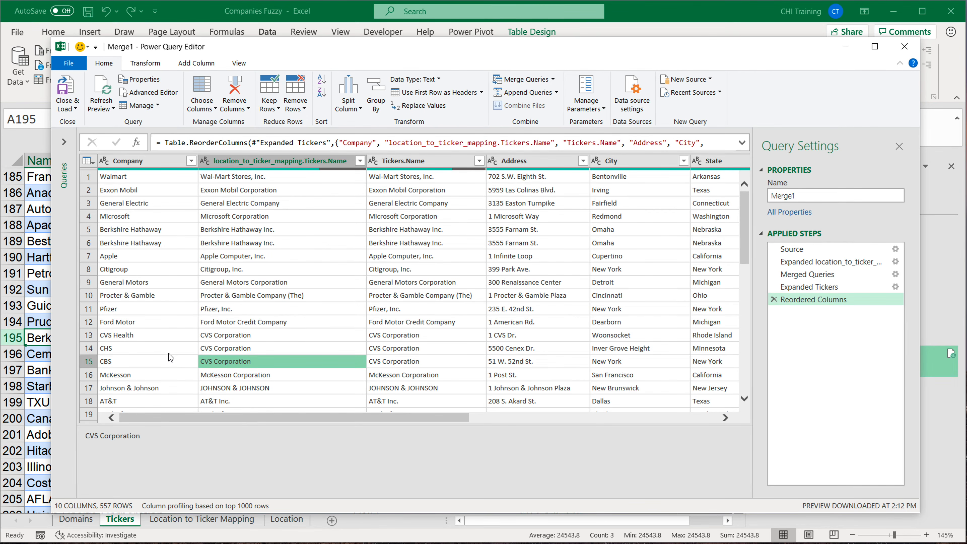
left_click(117, 349)
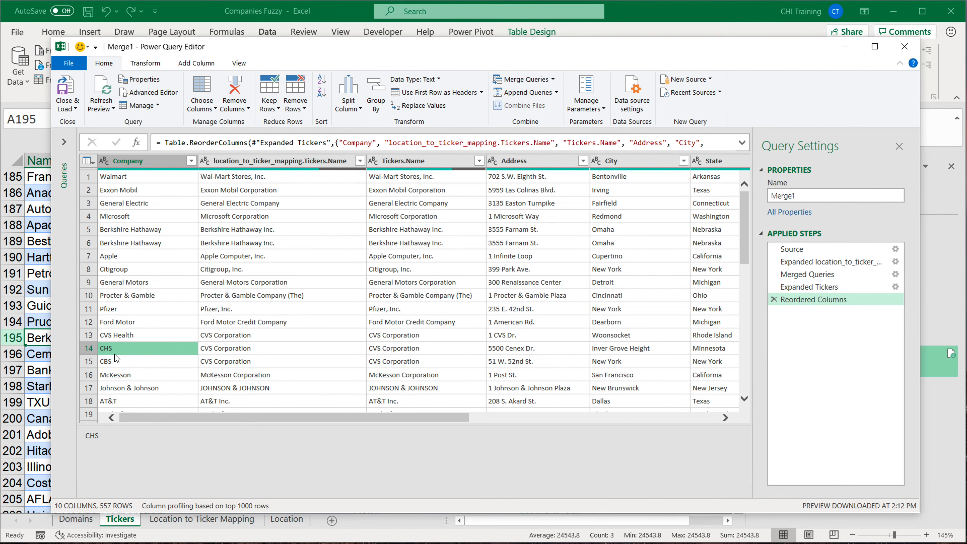
left_click(116, 361)
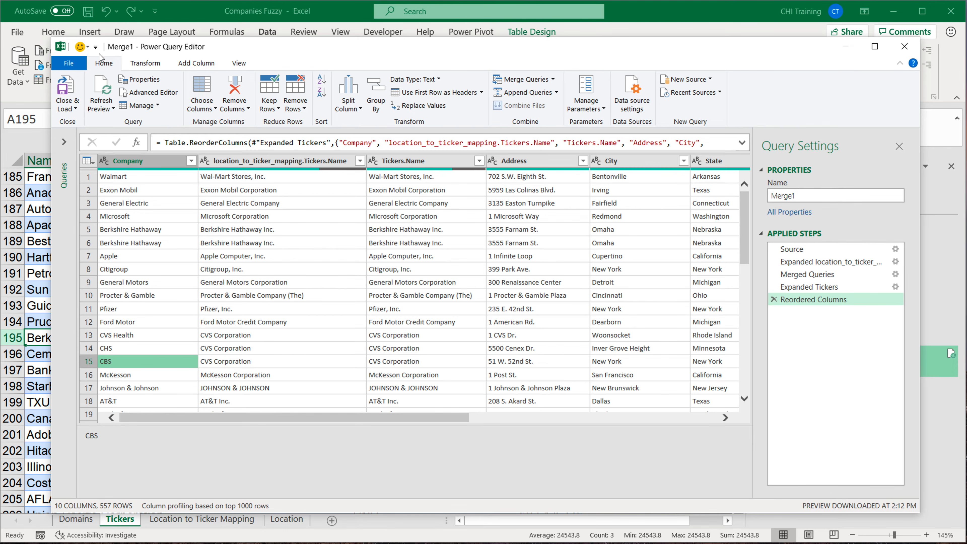
left_click(76, 108)
left_click(80, 119)
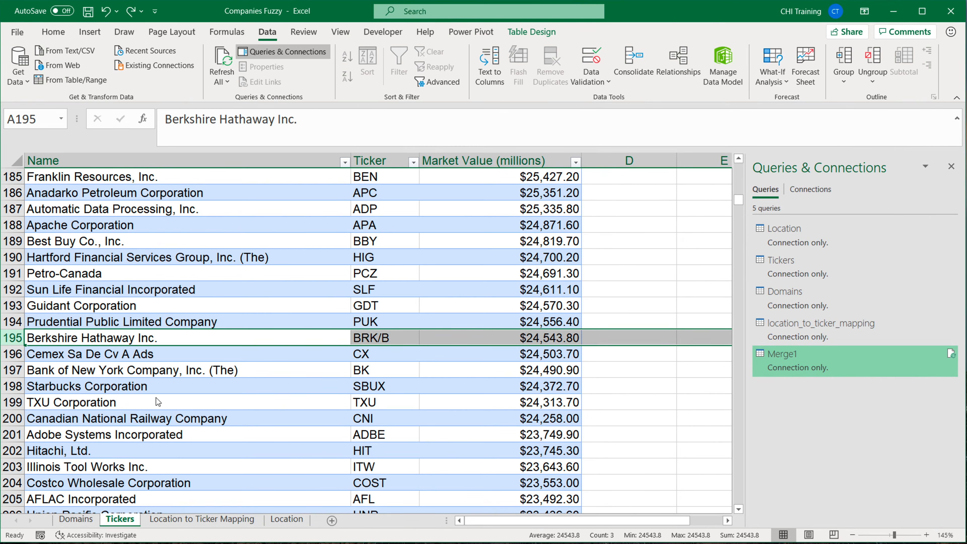
Find "chs" on the Location to Ticker Mapping sheet to check its mapped ticker name
left_click(219, 520)
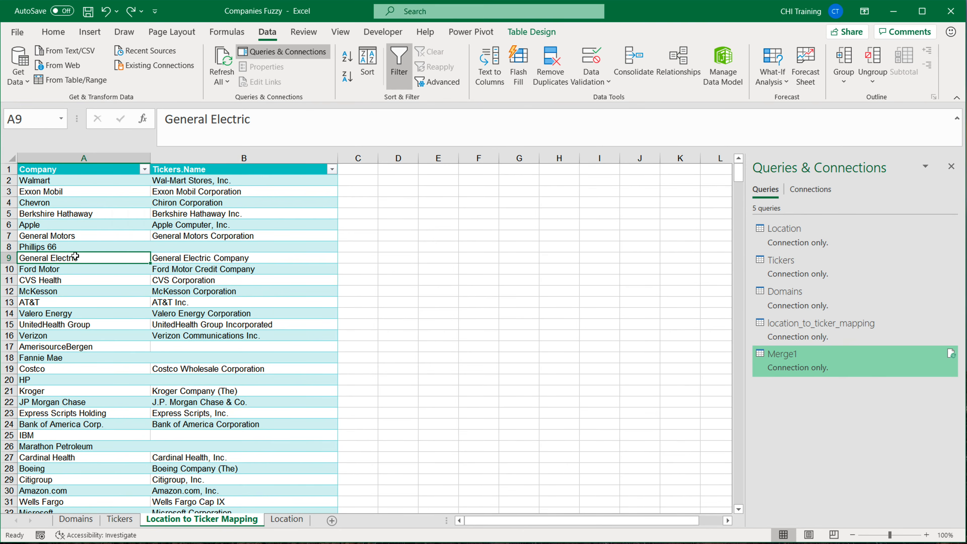
key("ctrl+f")
type("chs")
key("Return")
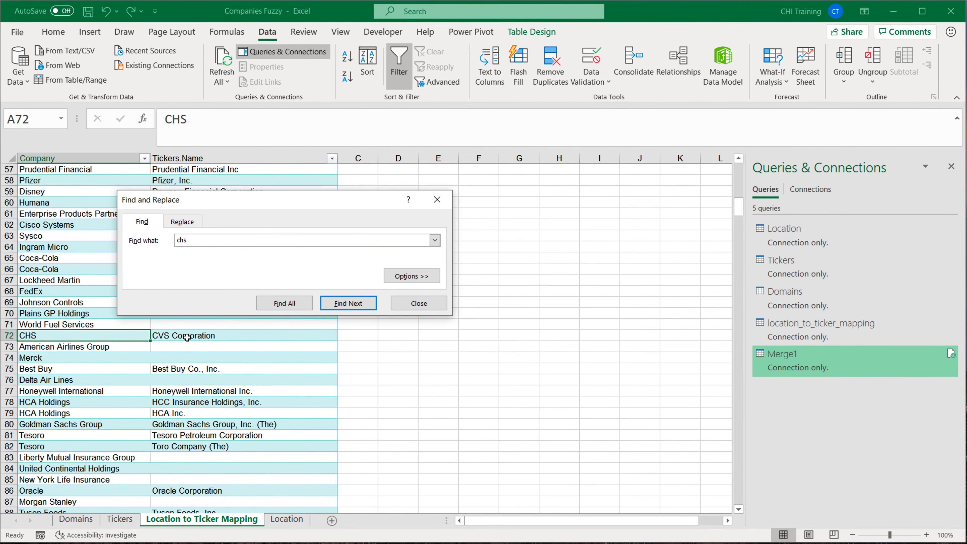
scroll(85, 325, "up", 2)
scroll(84, 326, "down", 2)
left_click(422, 306)
Reopen the Merge1 query in the editor, review its company and mapped ticker names, and close and load it
right_click(854, 358)
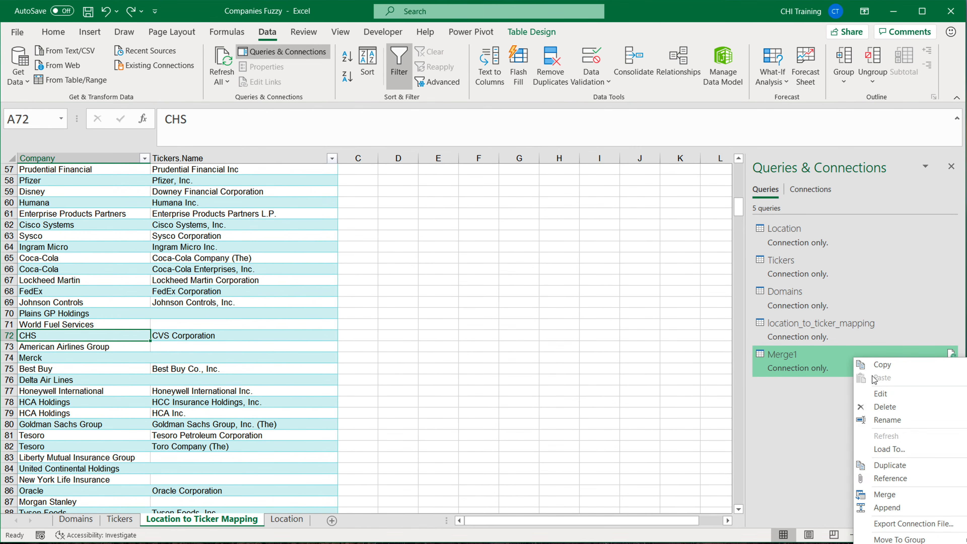
left_click(890, 397)
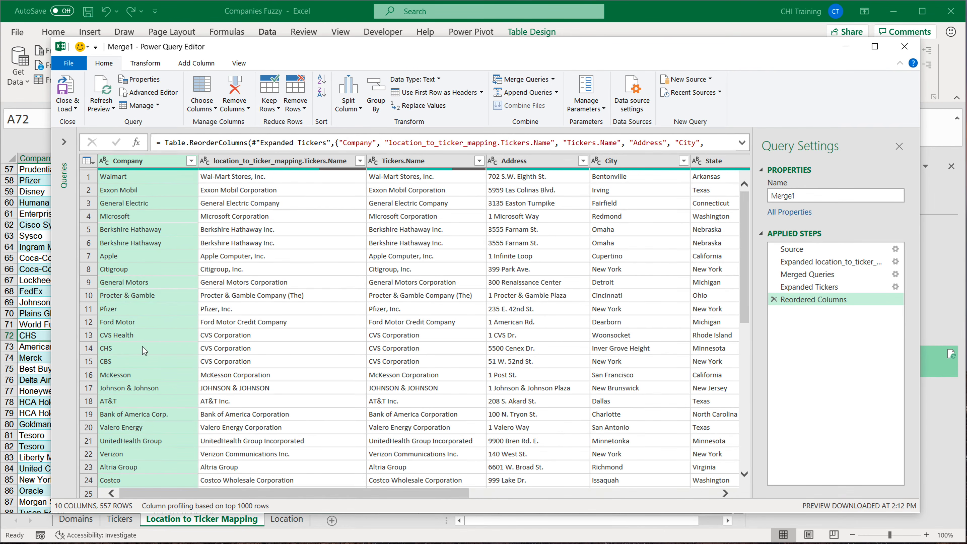
left_click(139, 282)
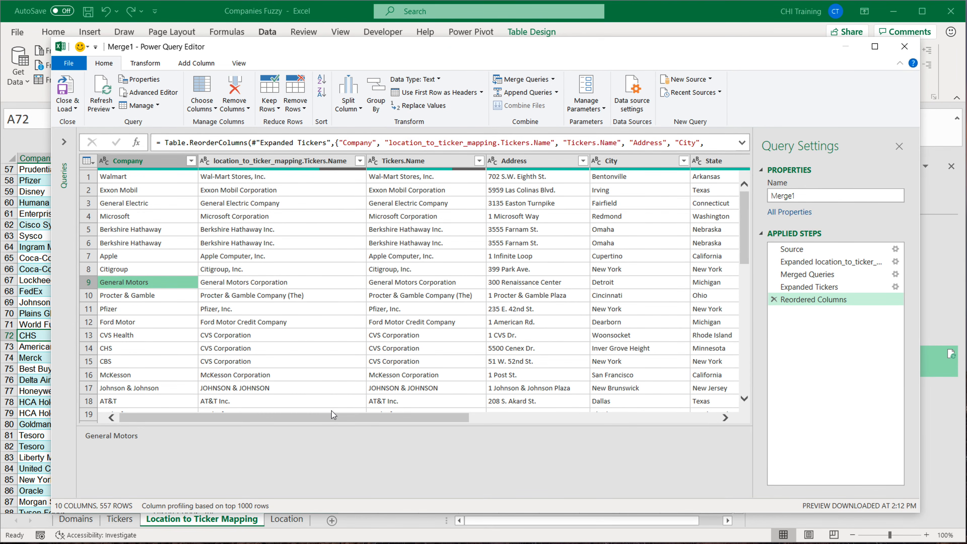
left_click_drag(333, 416, 212, 416)
left_click(68, 109)
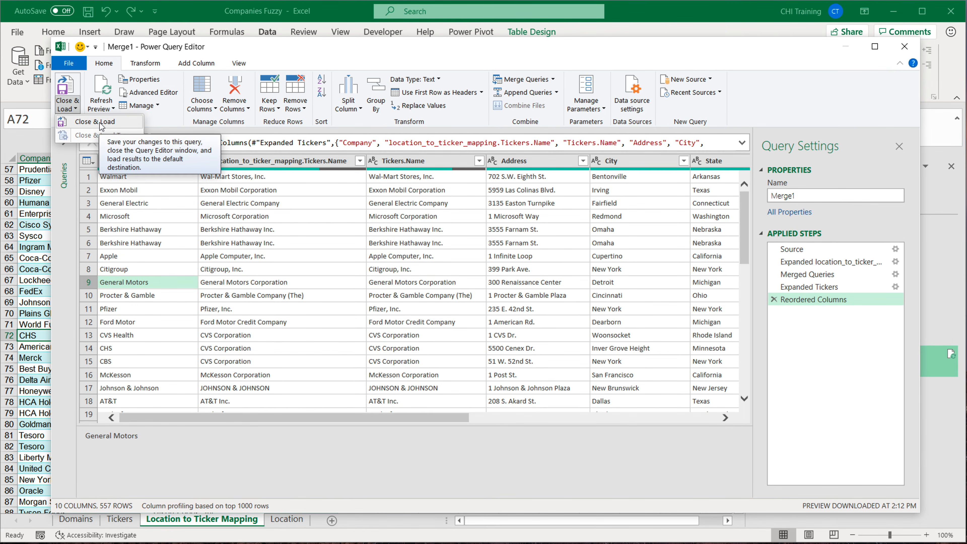
left_click(102, 122)
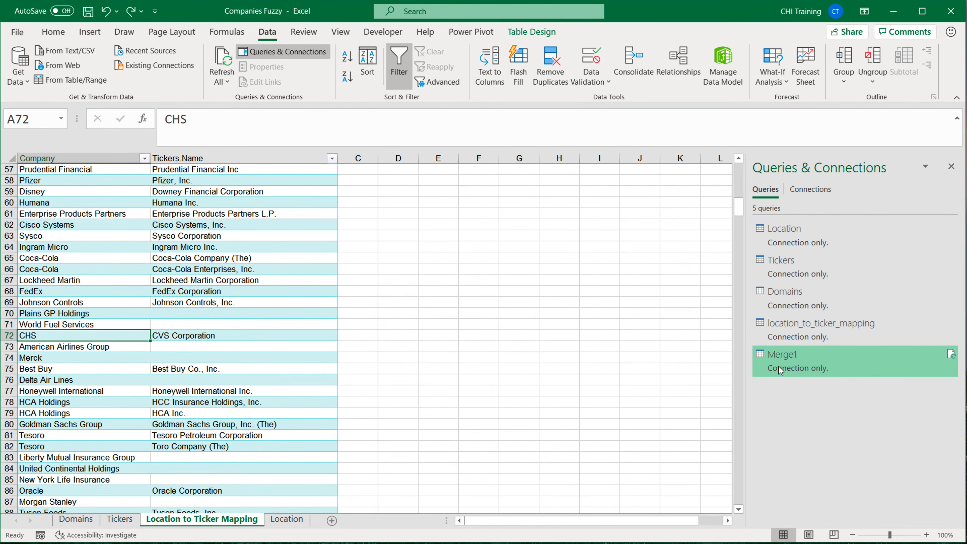
Change the load destination of Merge1 to a table on a new worksheet
mouse_move(787, 362)
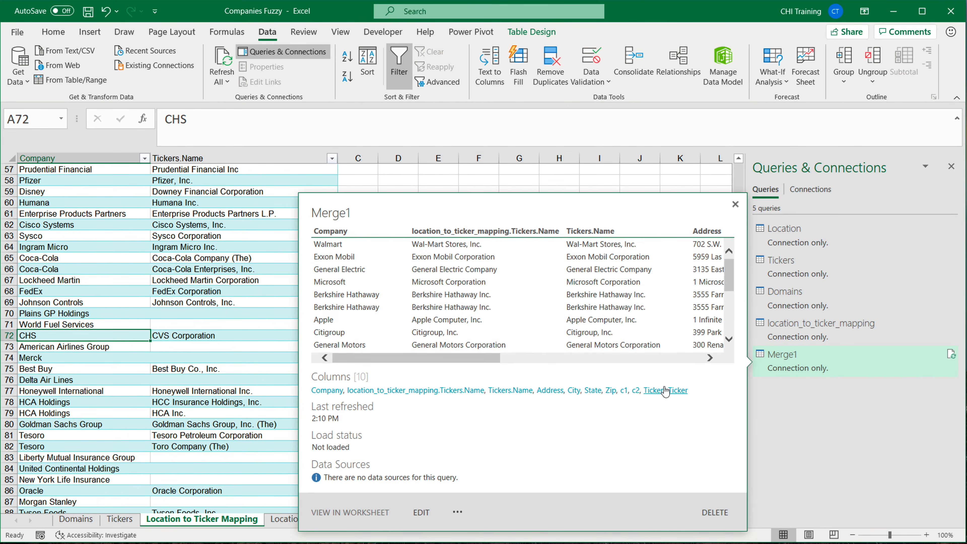
left_click(457, 514)
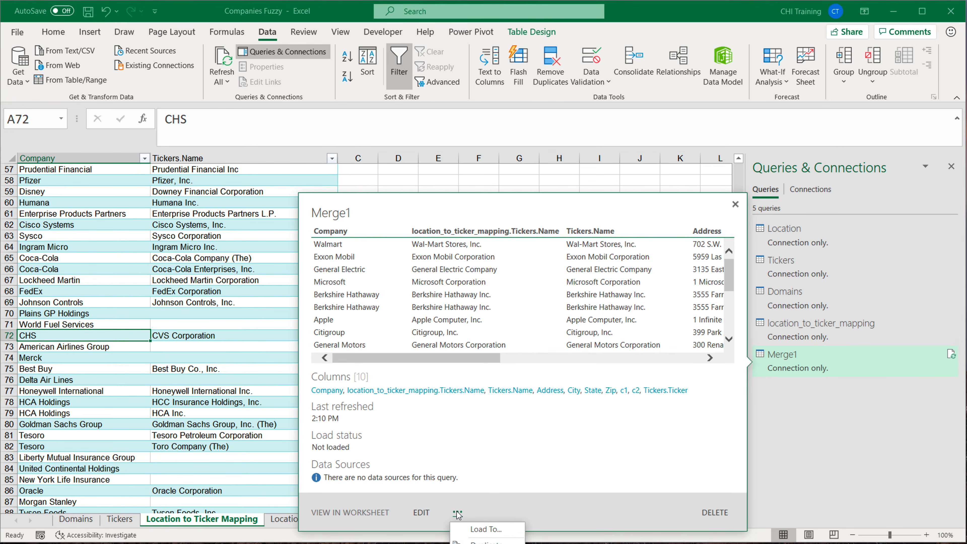
left_click(497, 530)
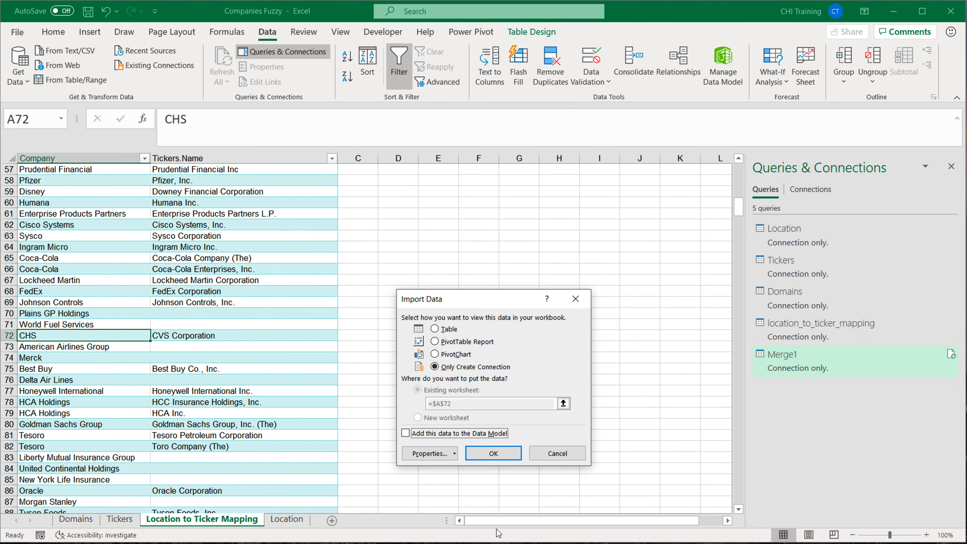
left_click(449, 331)
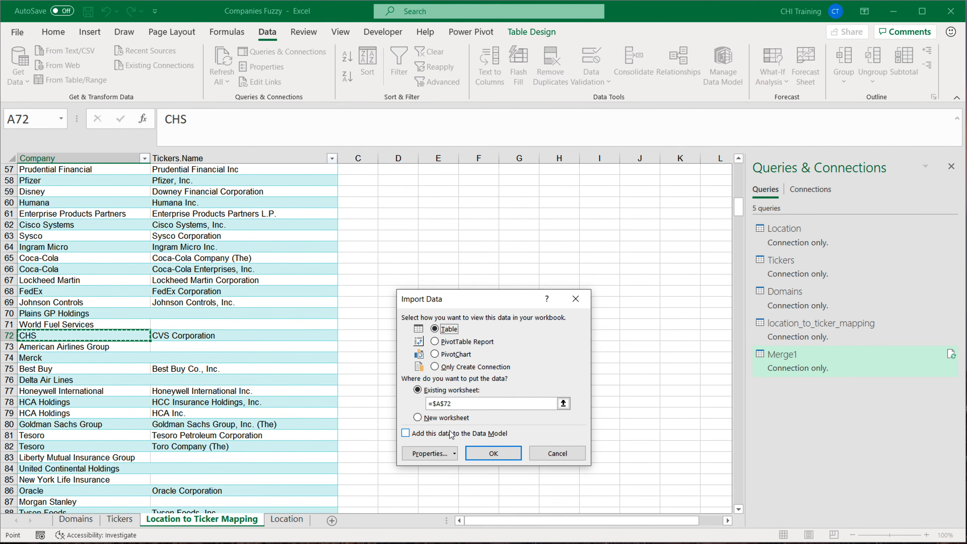
left_click(444, 421)
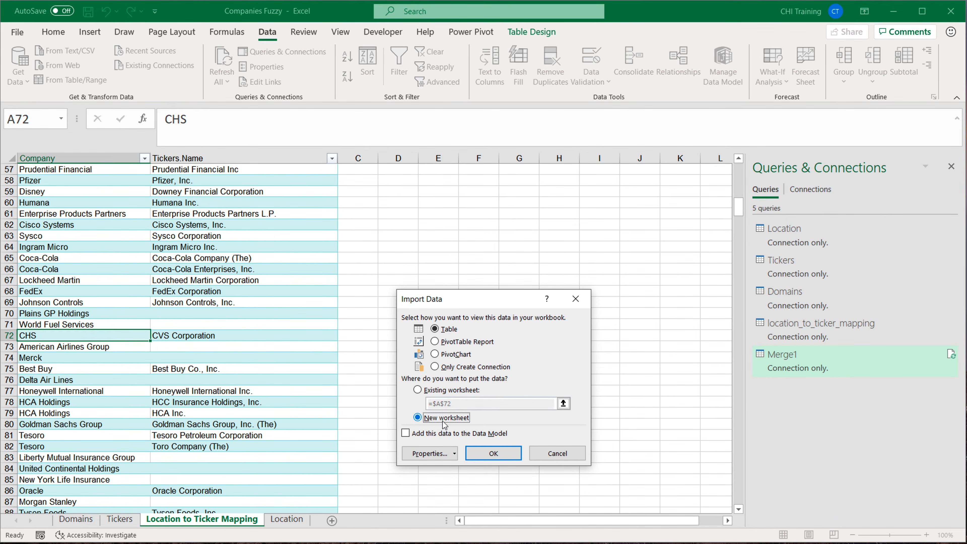
left_click(502, 454)
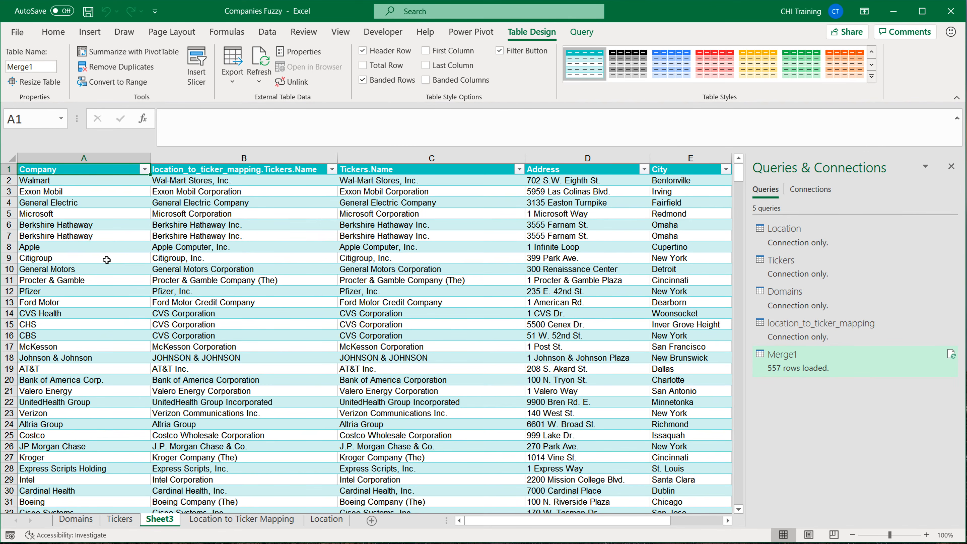
Check the CHS row in the loaded merge table, and clear the CHS ticker name on the Location to Ticker Mapping sheet
left_click(51, 323)
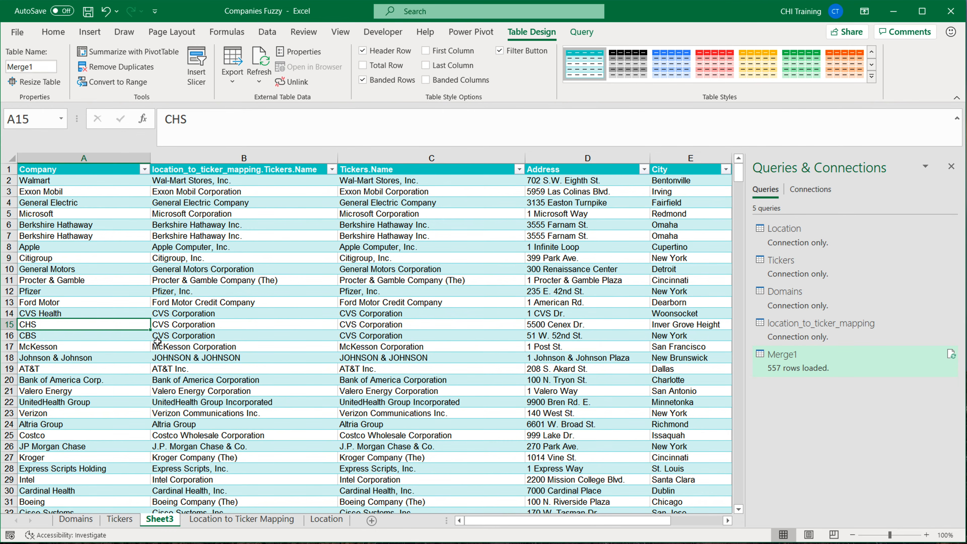
left_click(201, 325)
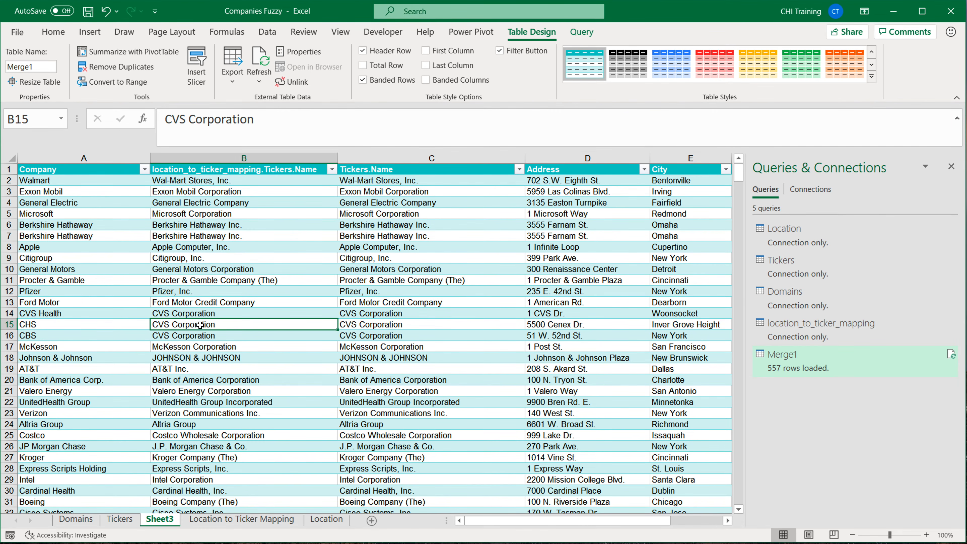
left_click(255, 520)
scroll(93, 335, "up", 1)
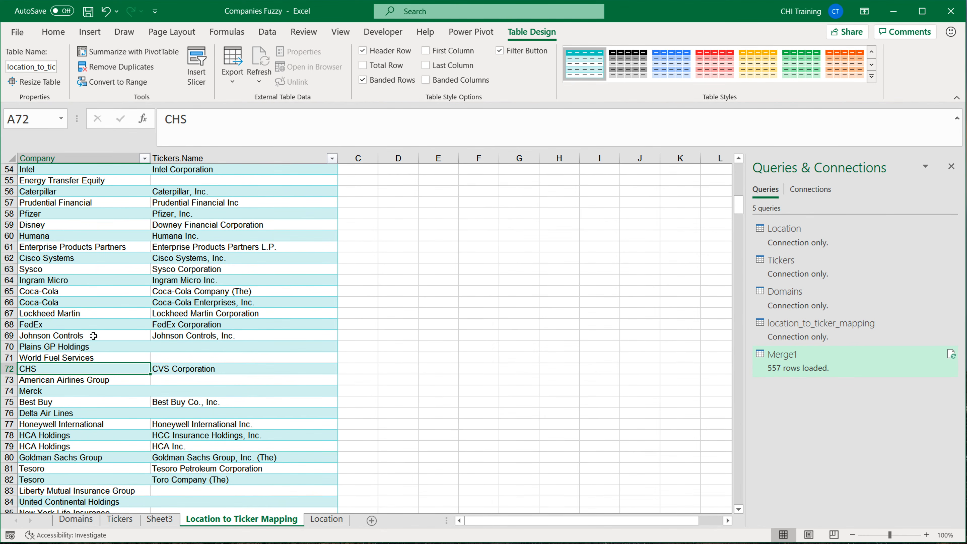
left_click(192, 369)
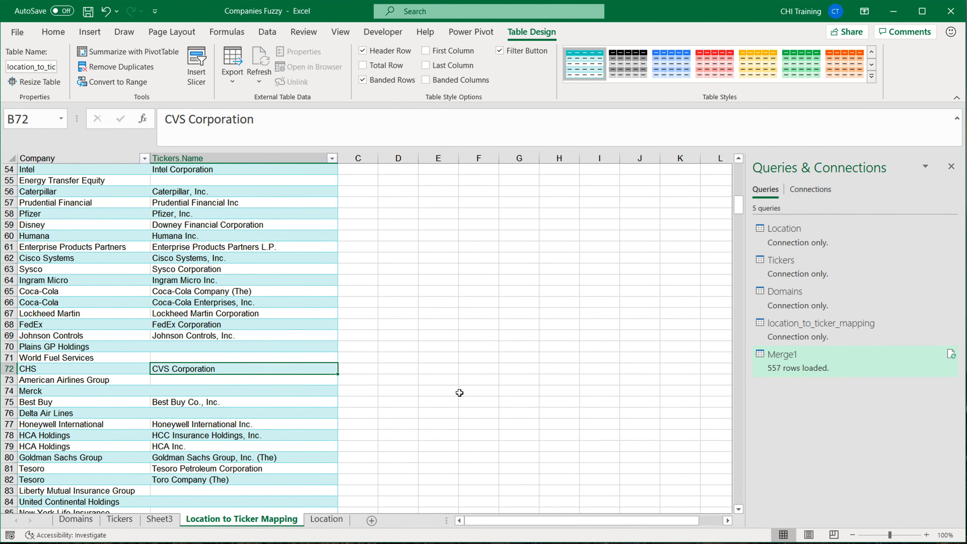
key("BackSpace")
key("Up")
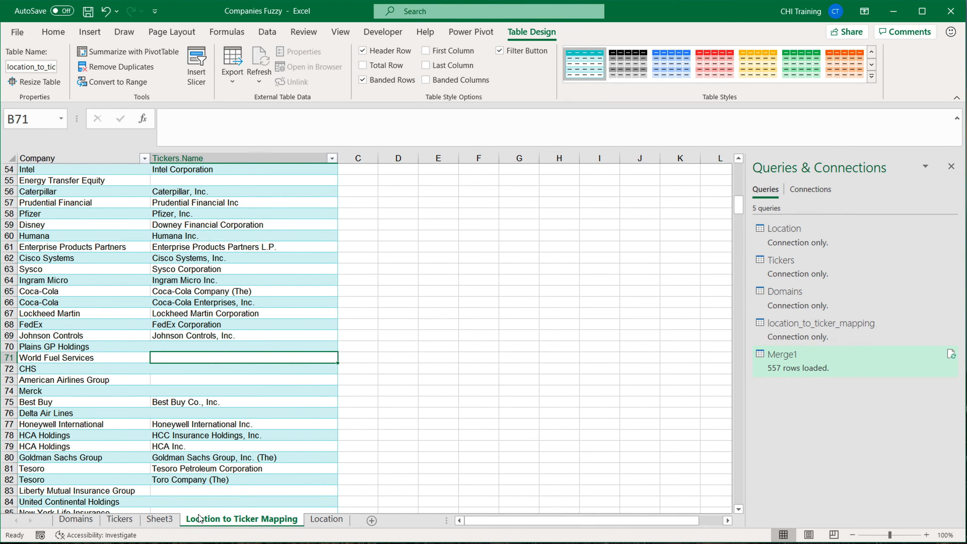
Refresh the Merge1 query and check the CVS Health and CBS rows in its table on Sheet3
left_click(172, 520)
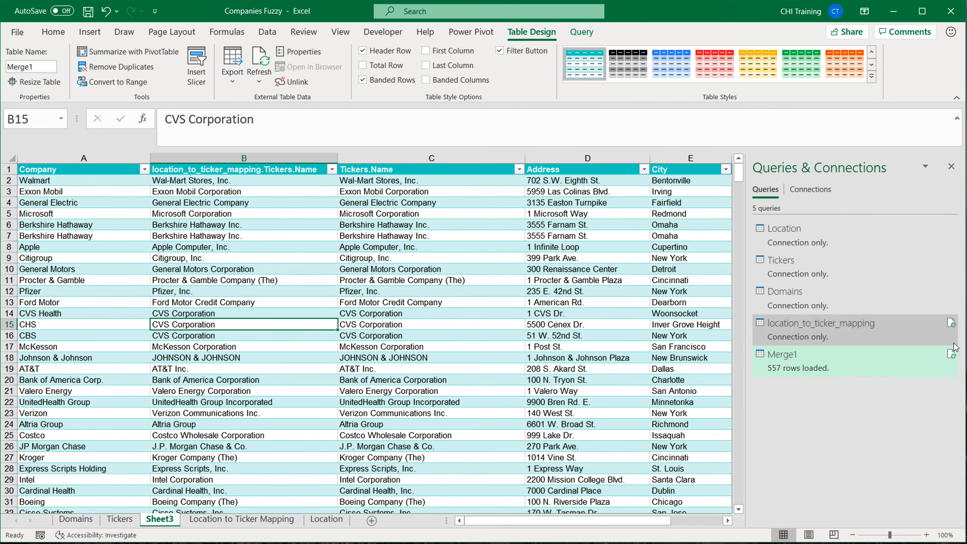
left_click(952, 356)
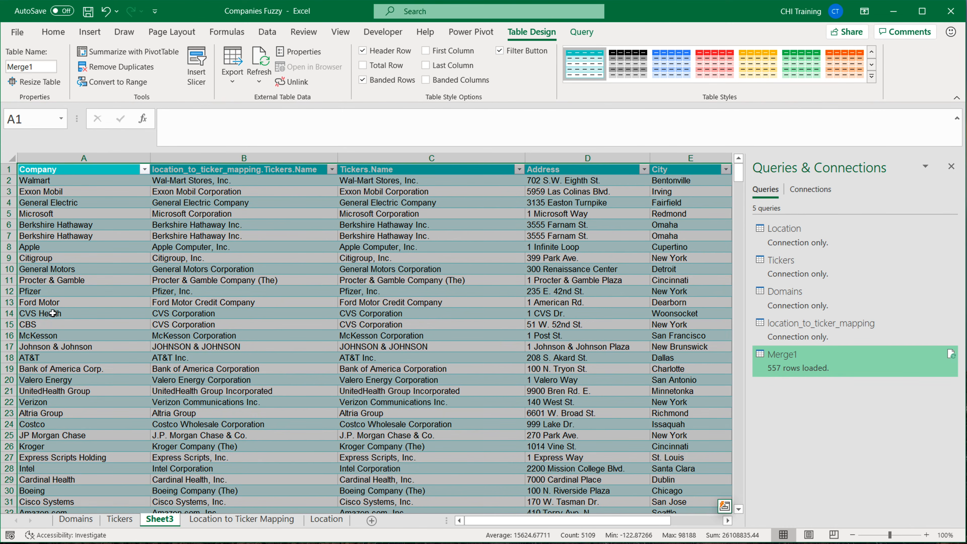
left_click(54, 314)
left_click(57, 324)
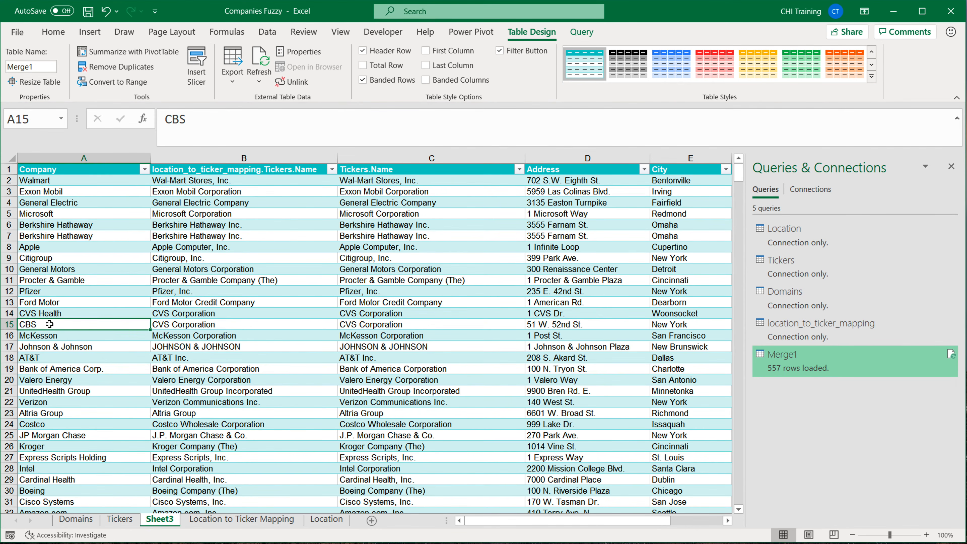
Find "cbs" on the Location to Ticker Mapping sheet to locate its ticker matches
left_click(214, 522)
left_click(56, 290)
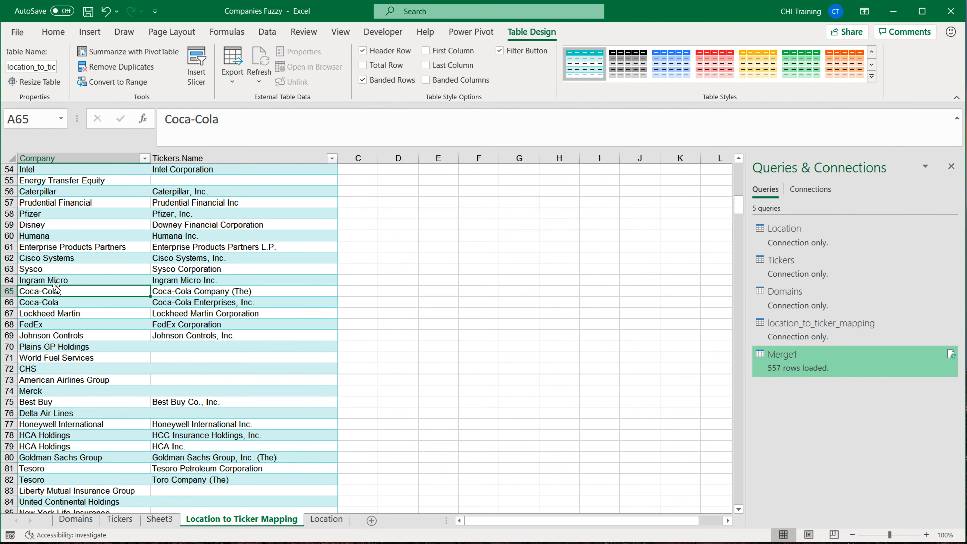
key("ctrl+f")
type("cbs")
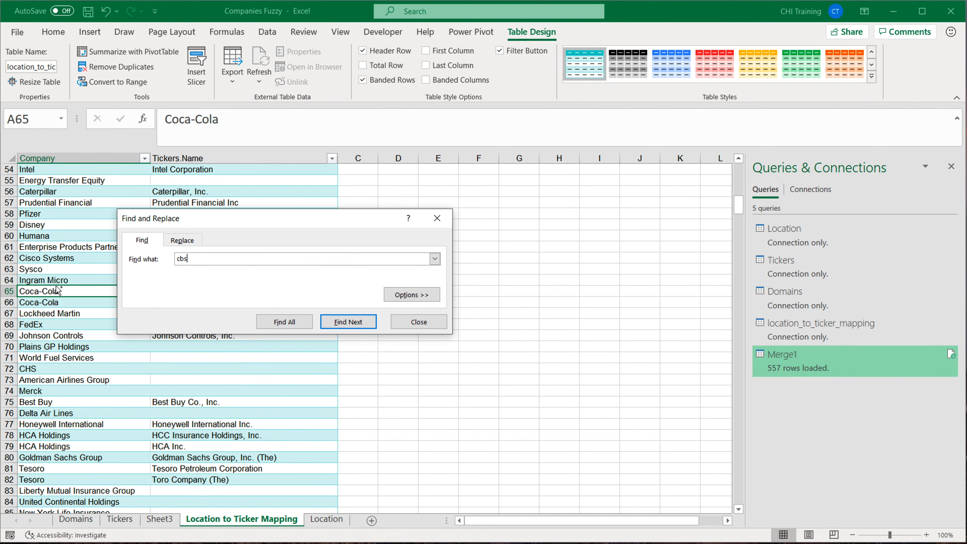
key("Return")
left_click(419, 322)
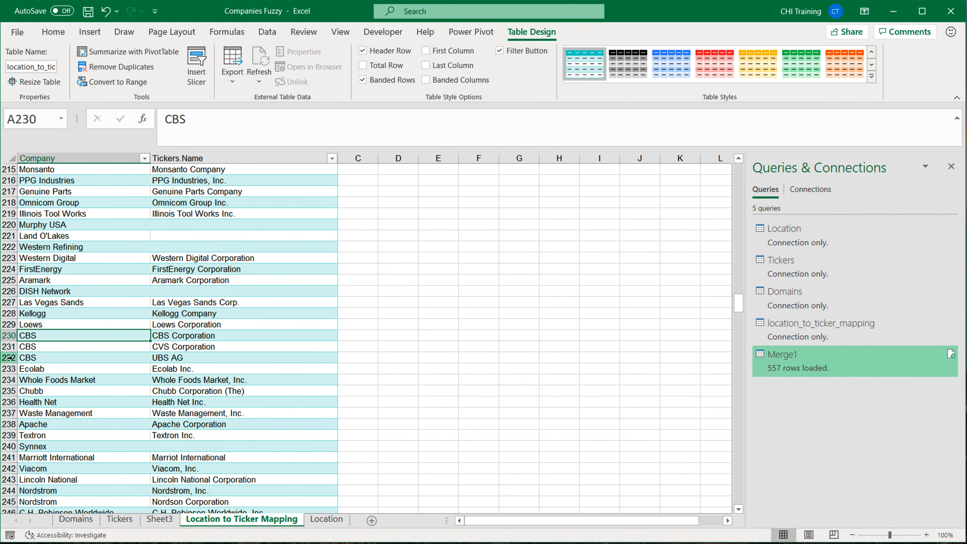
Delete the two mapping rows that match CBS to CVS Corporation and UBS AG
left_click(165, 338)
left_click_drag(7, 347, 7, 356)
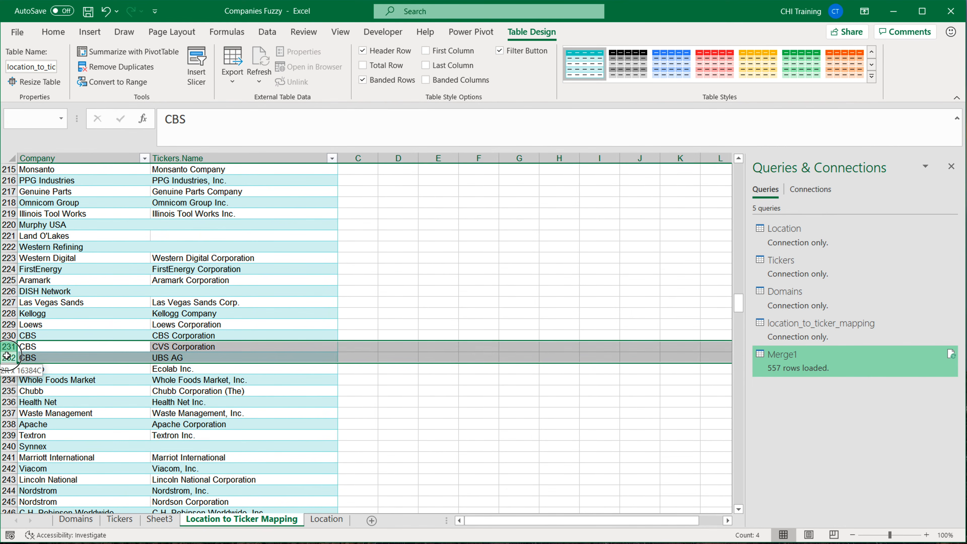
right_click(7, 356)
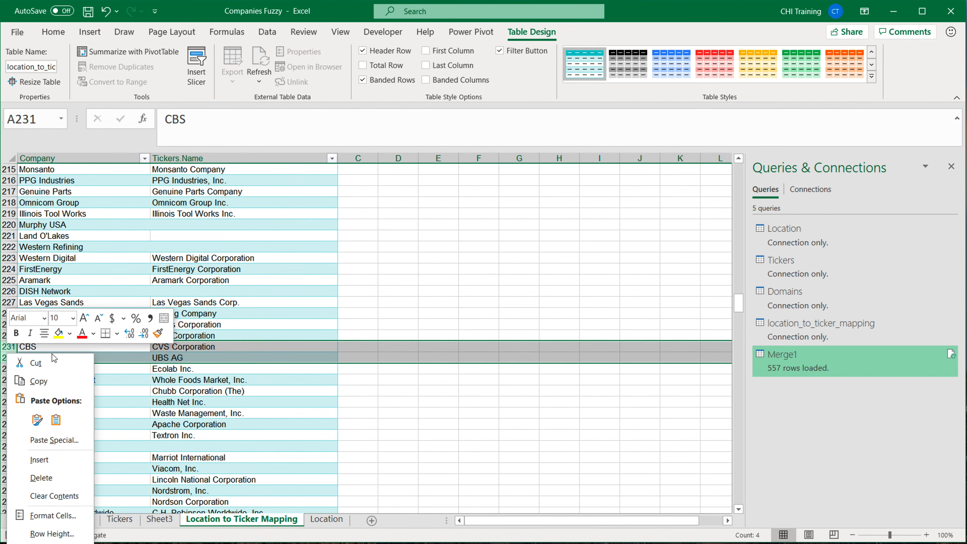
left_click(40, 478)
left_click(130, 259)
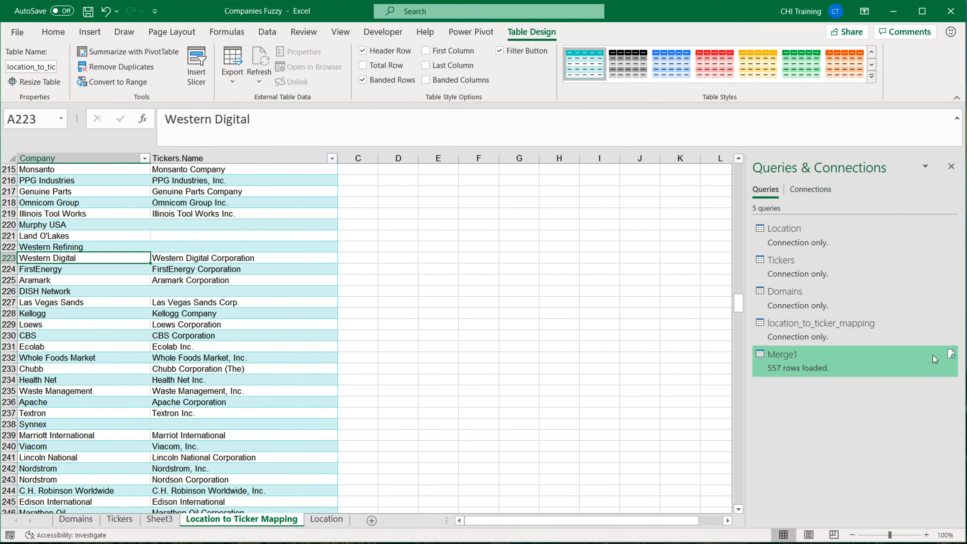
Refresh Merge1, check its CVS Health row, and rename the Sheet3 worksheet to Merged
left_click(952, 355)
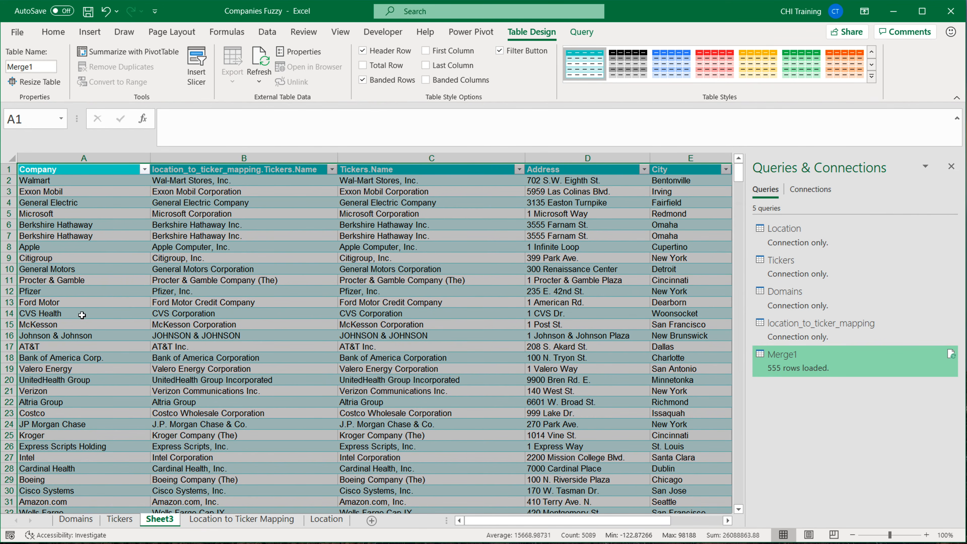
left_click_drag(82, 315, 214, 314)
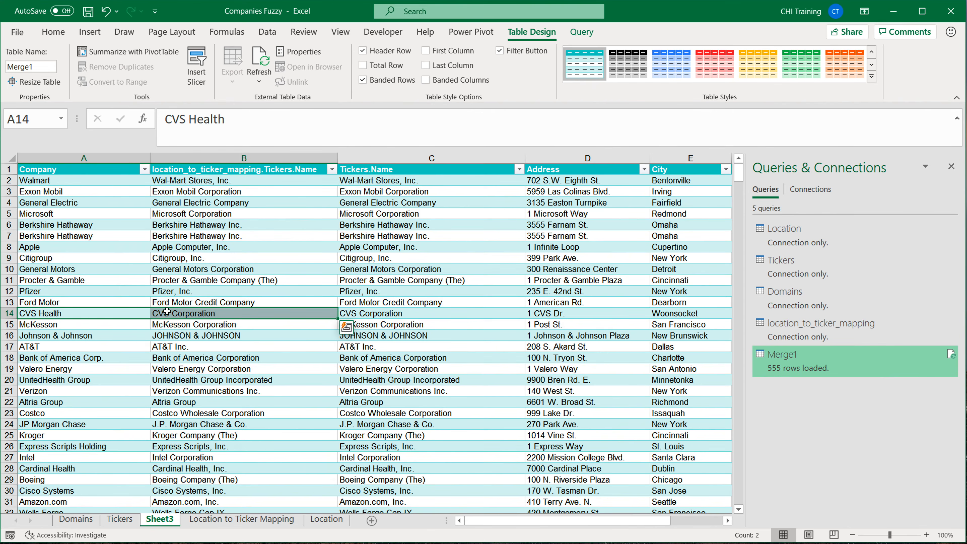
double_click(162, 520)
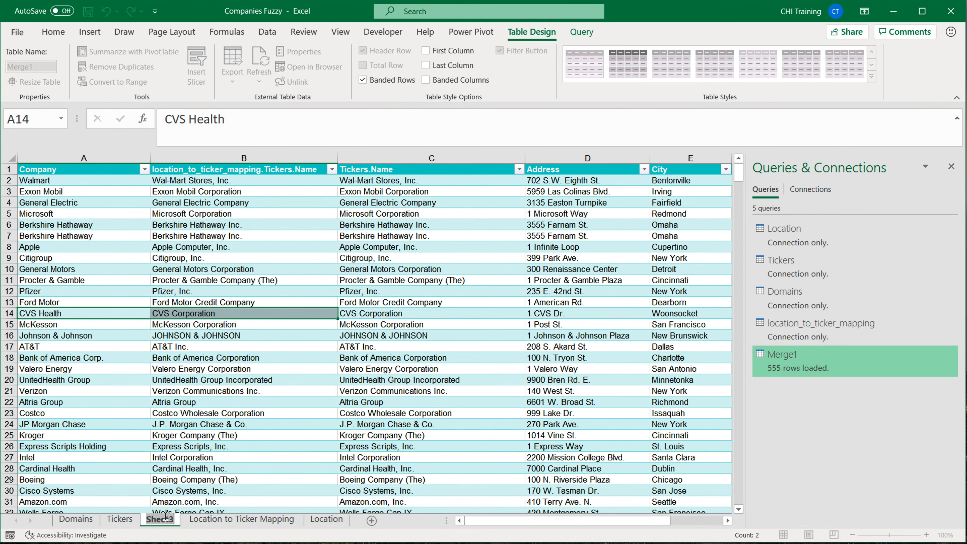
type("Merged")
key("Return")
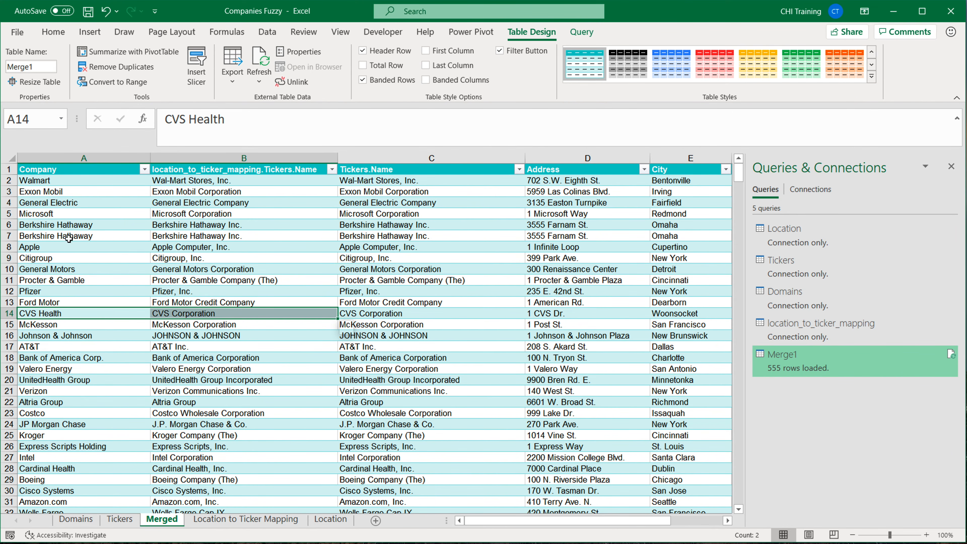
Review the duplicate Berkshire Hathaway rows on the Merged sheet, and move the Location sheet directly after Tickers
left_click_drag(97, 225, 177, 235)
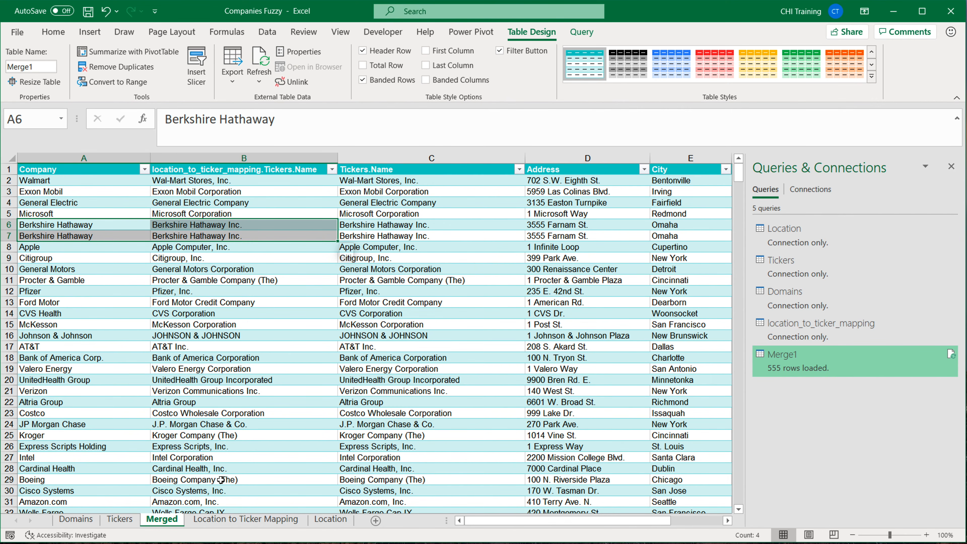
left_click(224, 372)
left_click(76, 519)
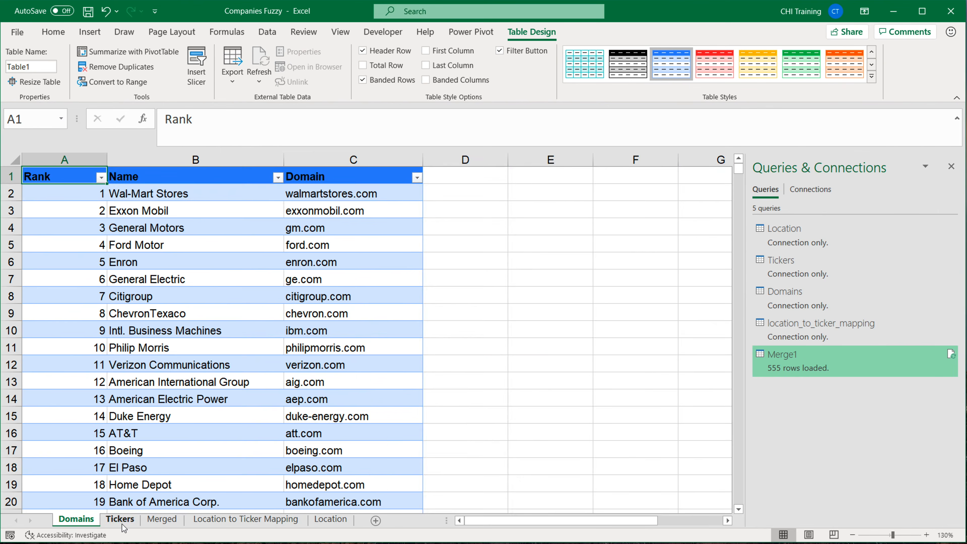
left_click(126, 520)
left_click_drag(330, 519, 148, 525)
Search the Tickers sheet for every "Berkshire Hathaway Inc." entry, using the company name copied from its BRK/B row
left_click(129, 522)
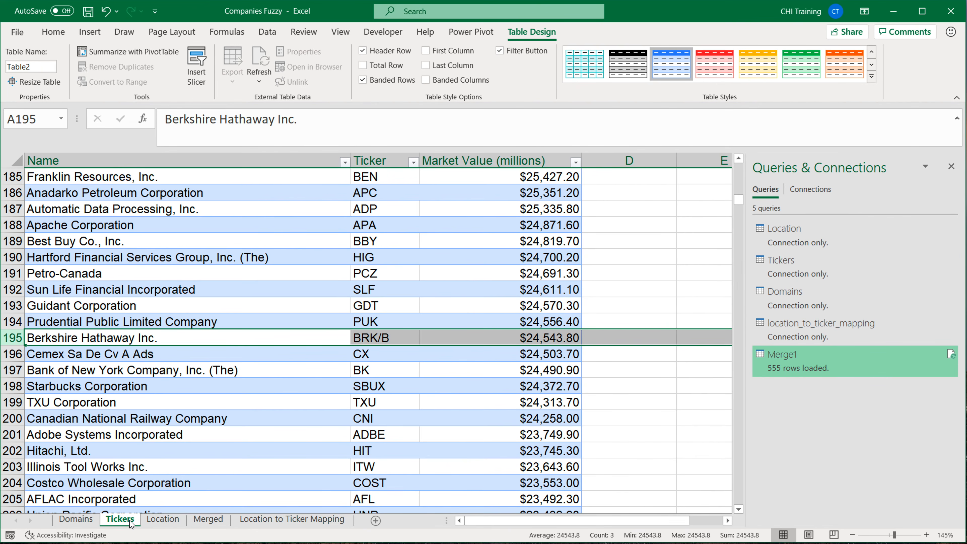
left_click(148, 343)
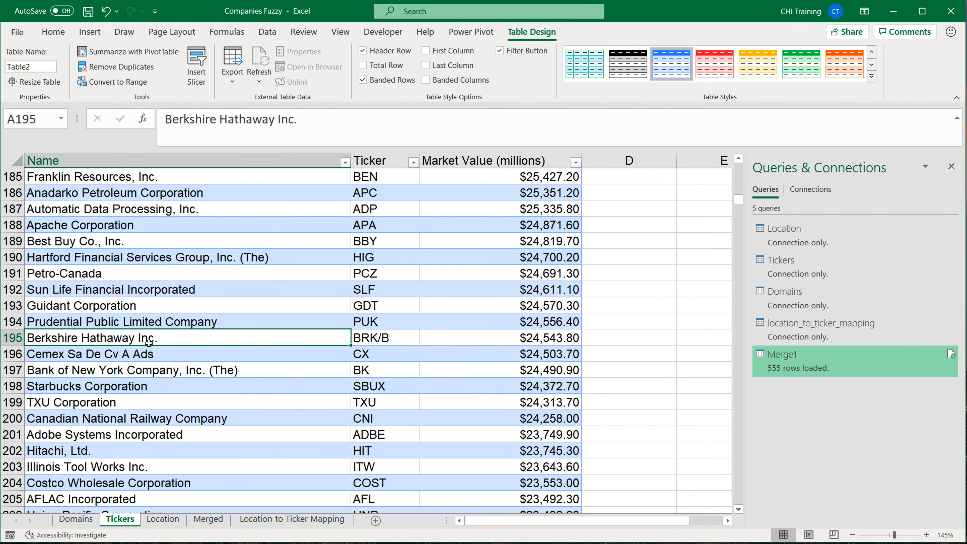
key("ctrl+c")
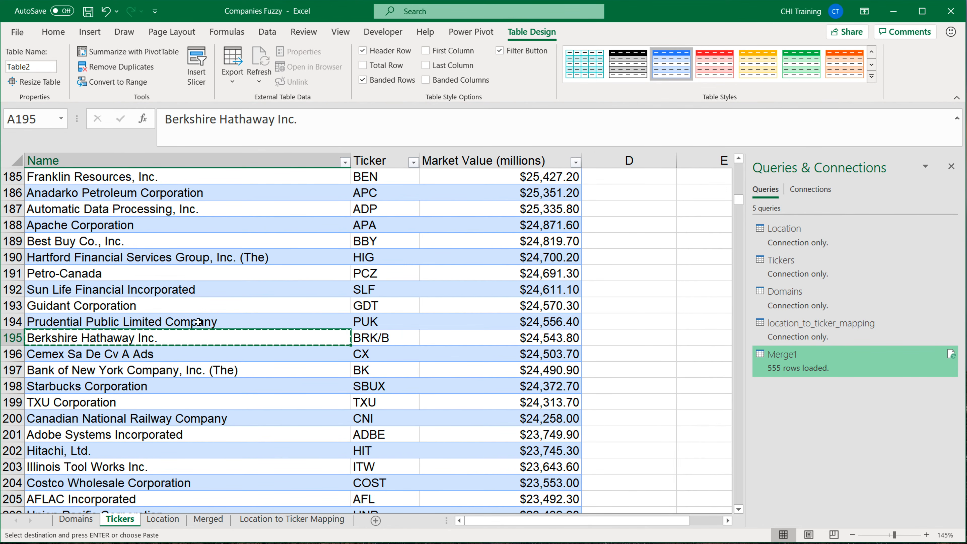
key("ctrl+f")
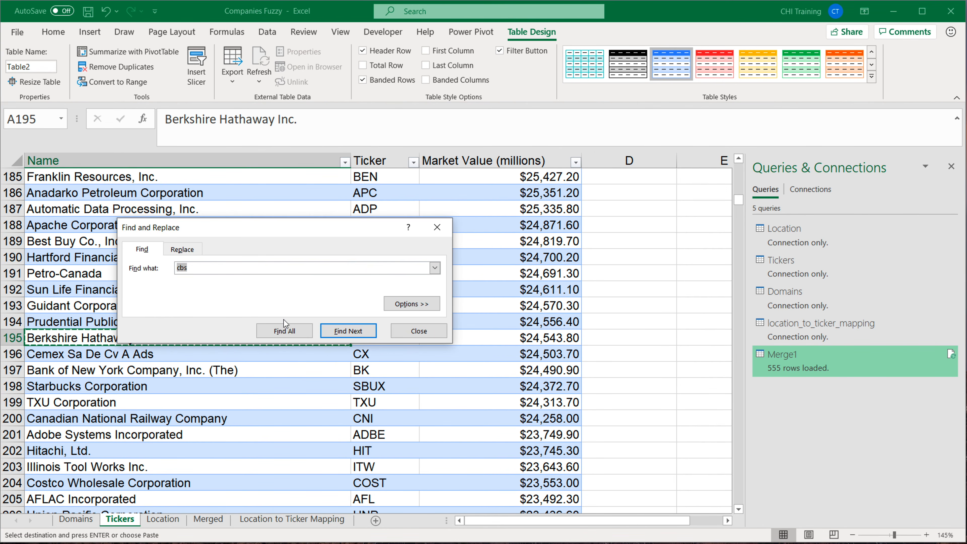
key("ctrl+v")
left_click(340, 324)
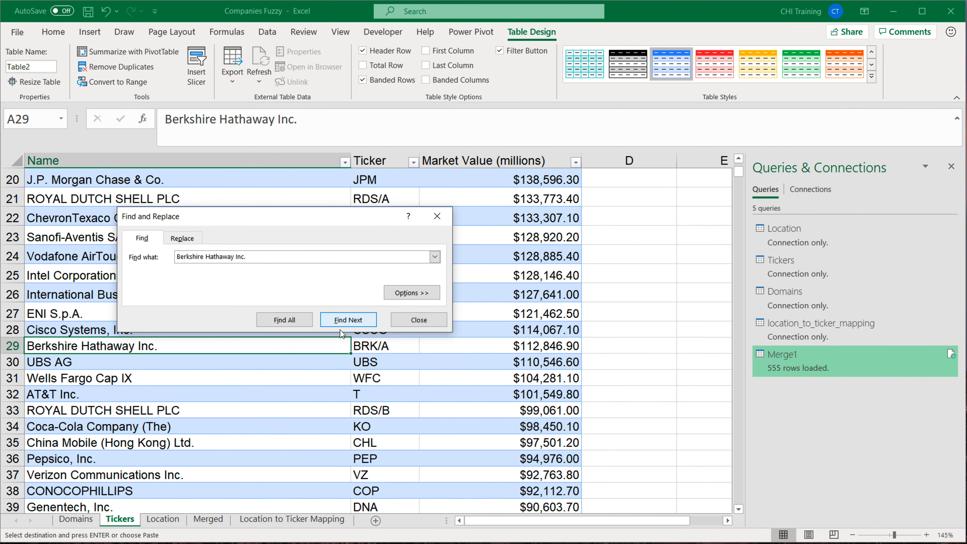
left_click(340, 325)
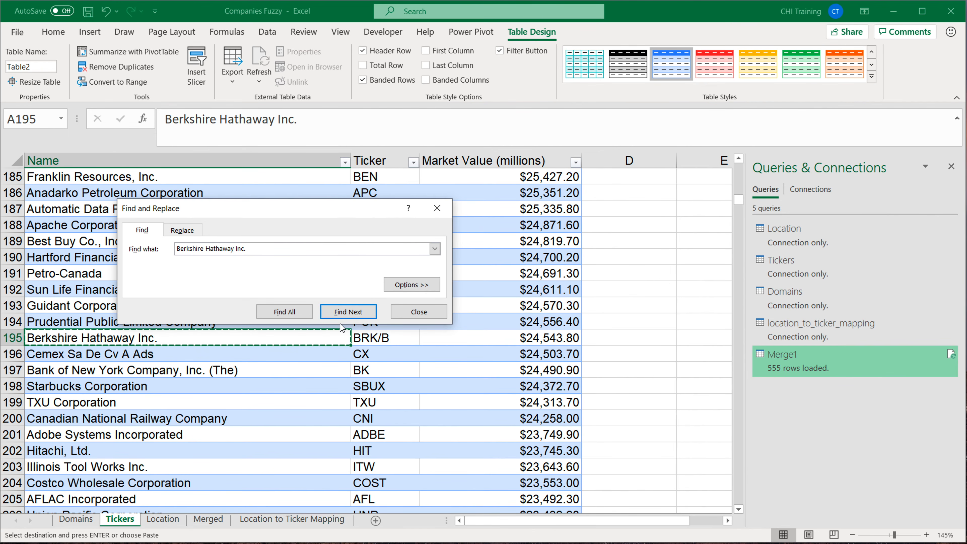
left_click(342, 318)
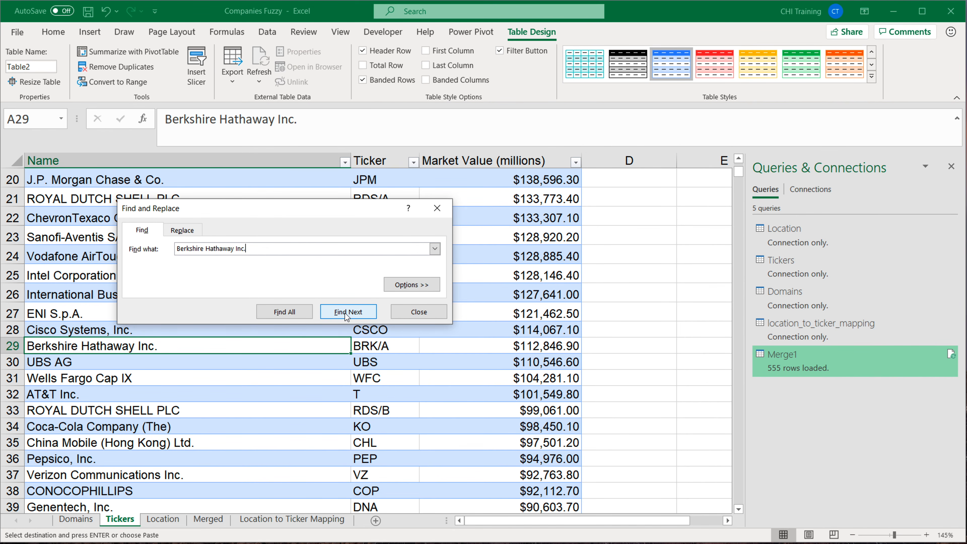
left_click(345, 314)
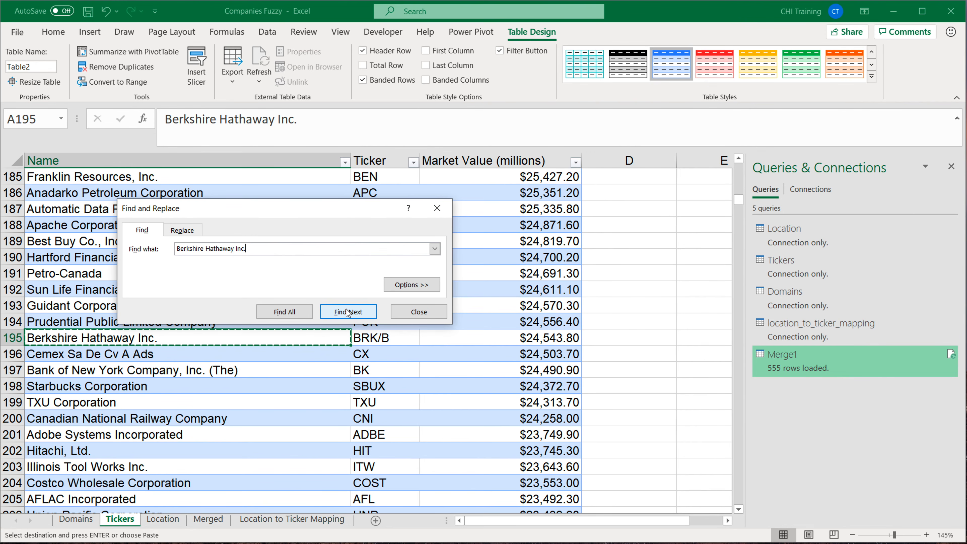
left_click(428, 308)
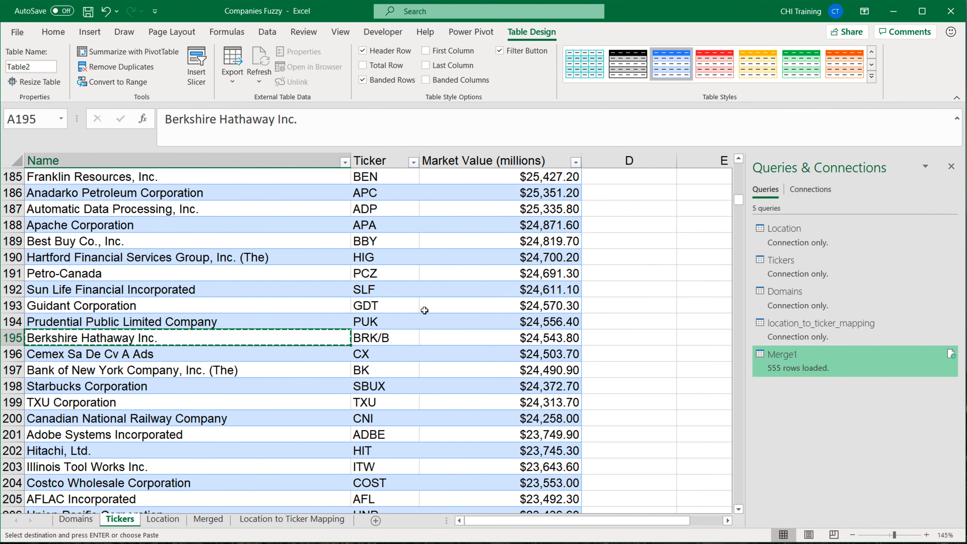
Delete the Berkshire Hathaway Inc. row with ticker BRK/B from the Tickers sheet
left_click(8, 337)
right_click(8, 338)
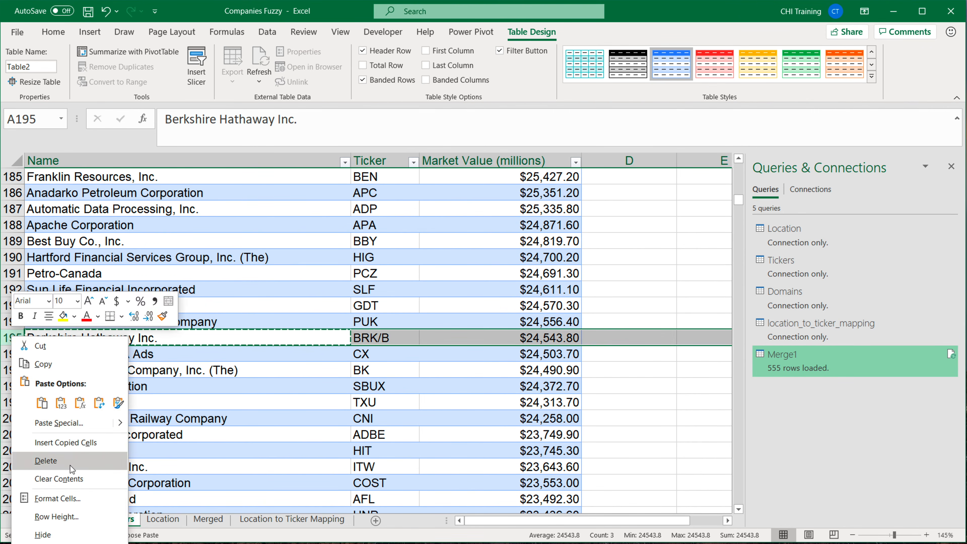
left_click(78, 462)
left_click(180, 309)
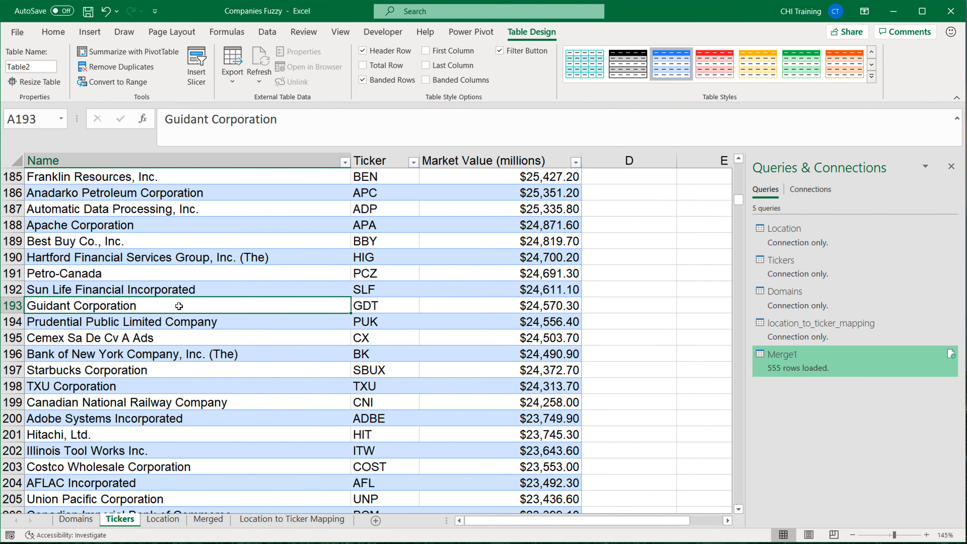
Refresh the Merge1 query, and check the Berkshire Hathaway row and its neighbouring company matches on the Merged sheet
left_click(951, 354)
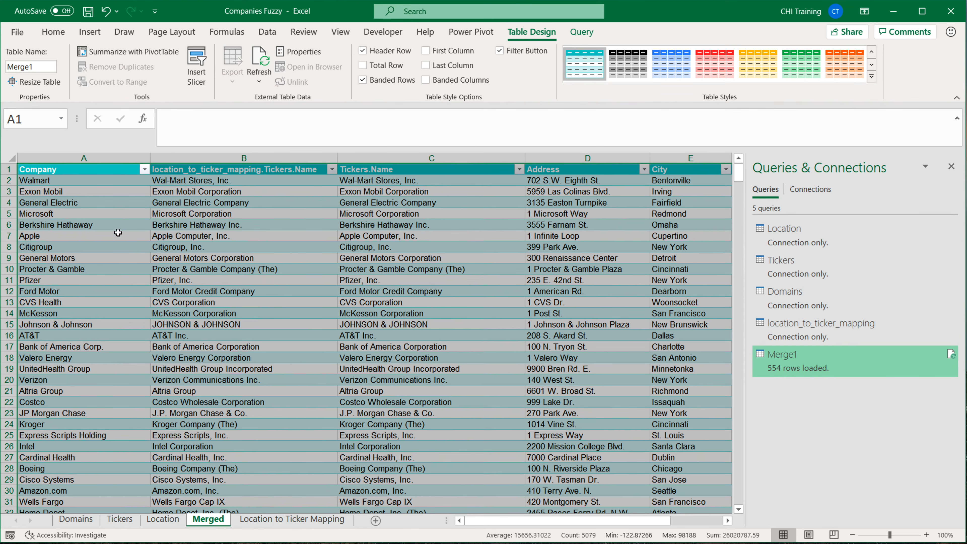
left_click_drag(104, 226, 321, 228)
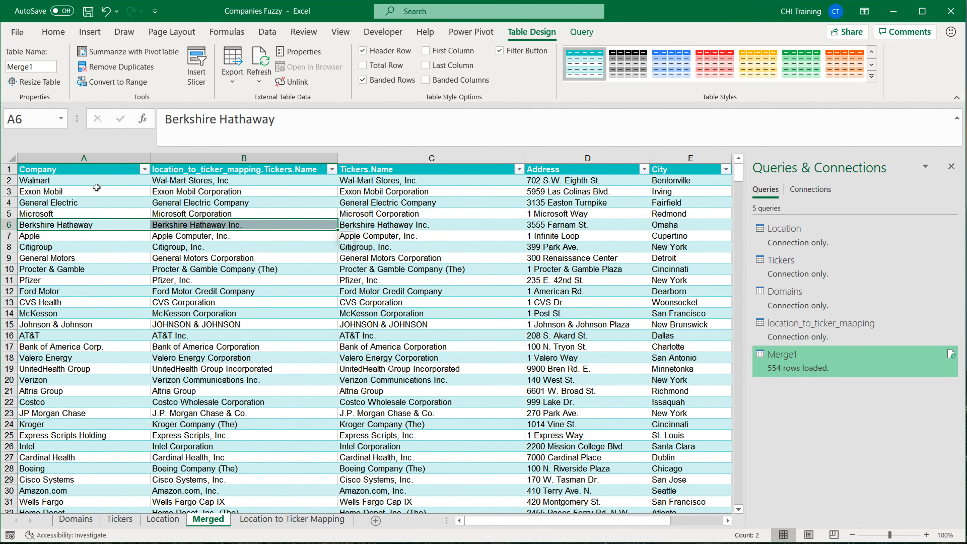
scroll(169, 384, "down", 1)
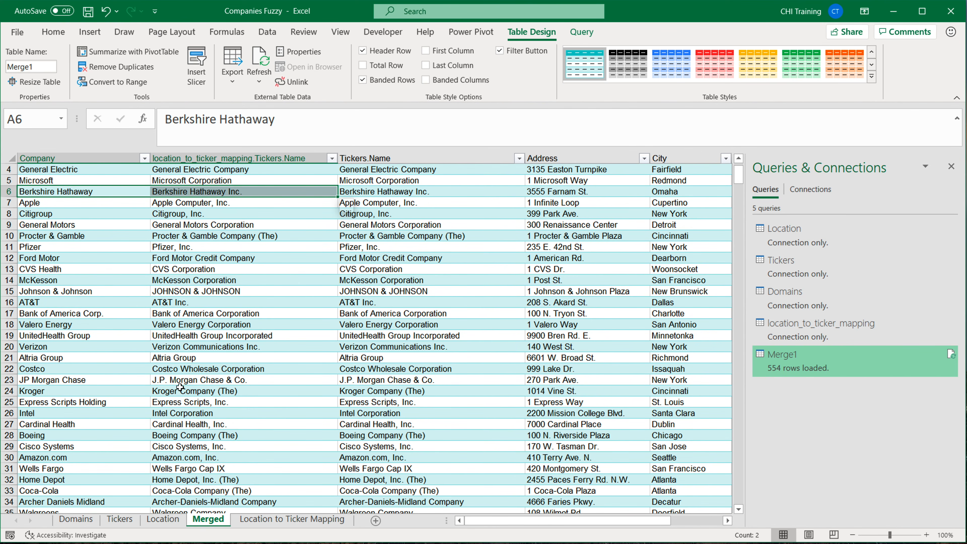
scroll(180, 388, "down", 1)
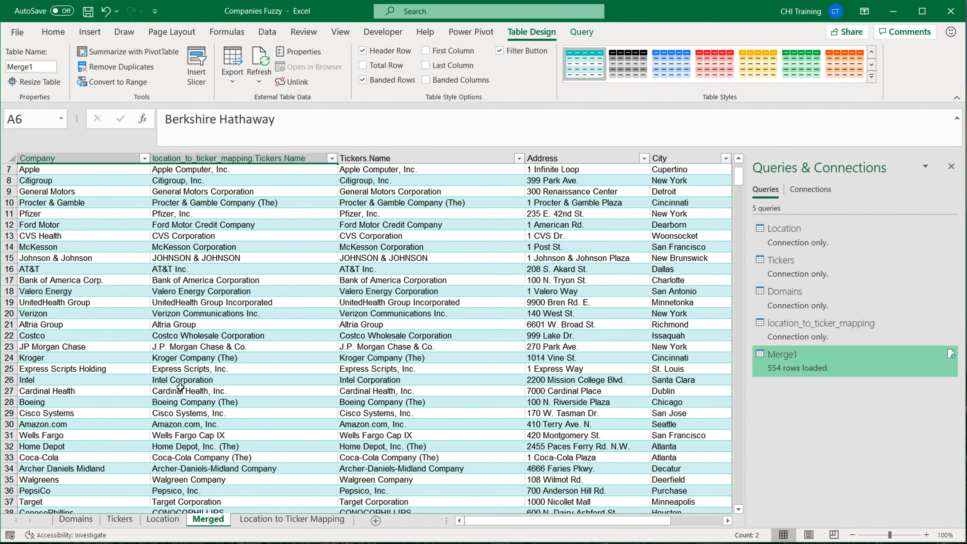
scroll(180, 388, "down", 1)
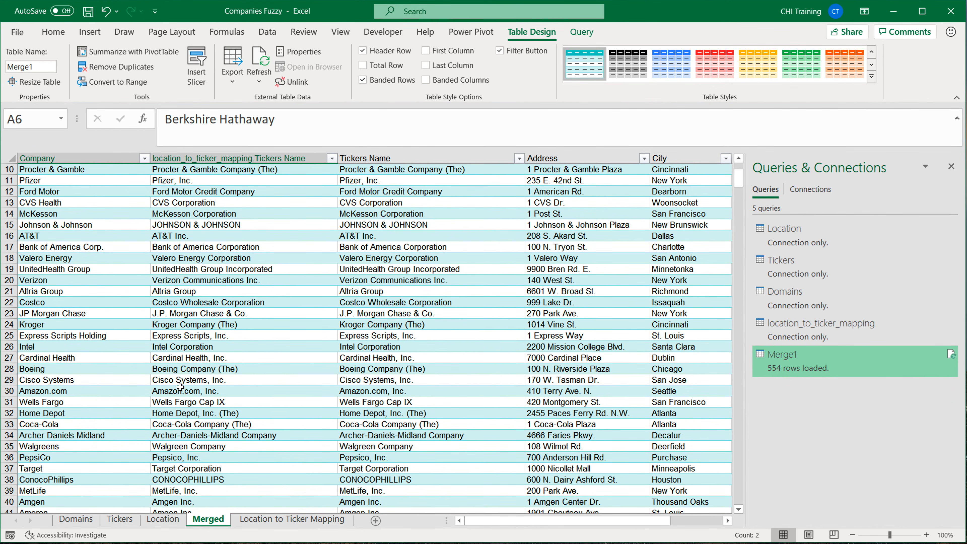
scroll(181, 387, "up", 3)
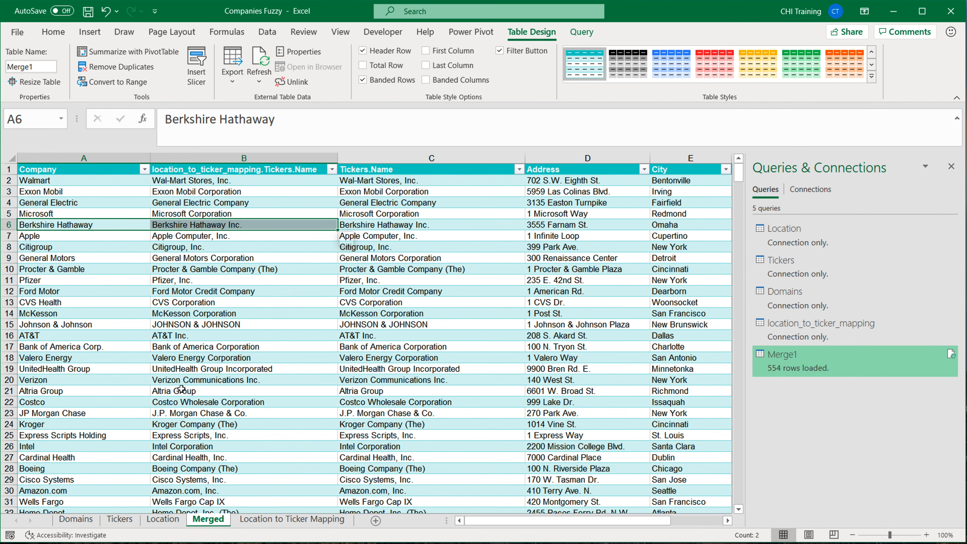
Look over the Location to Ticker Mapping sheet, and review the Tickers.Ticker column beside the location data on the Merged sheet
left_click(122, 182)
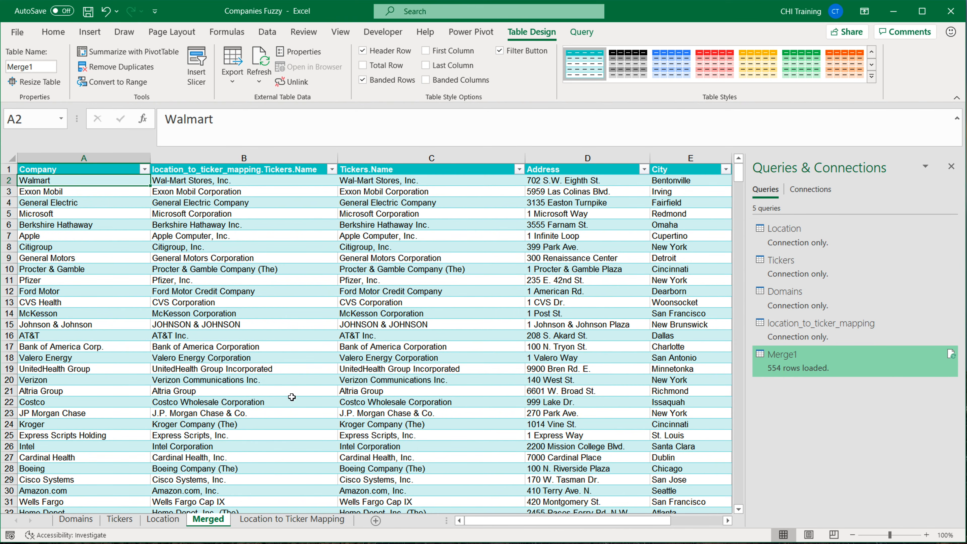
left_click(312, 519)
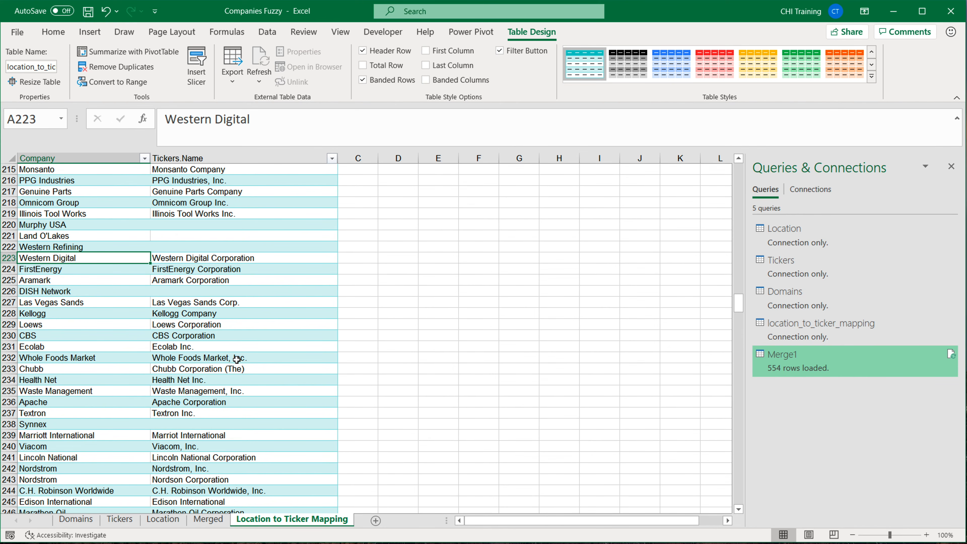
scroll(237, 359, "up", 20)
left_click(208, 519)
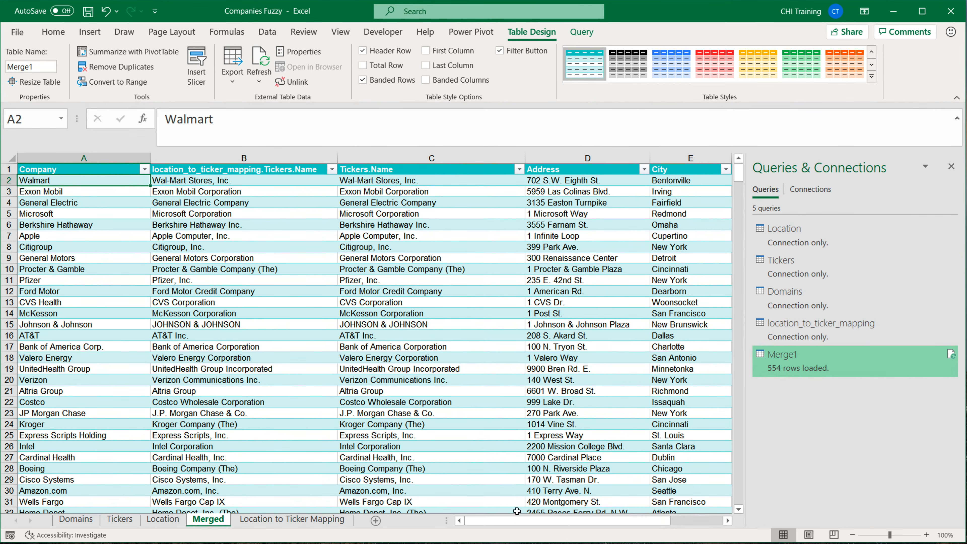
left_click_drag(533, 521, 630, 521)
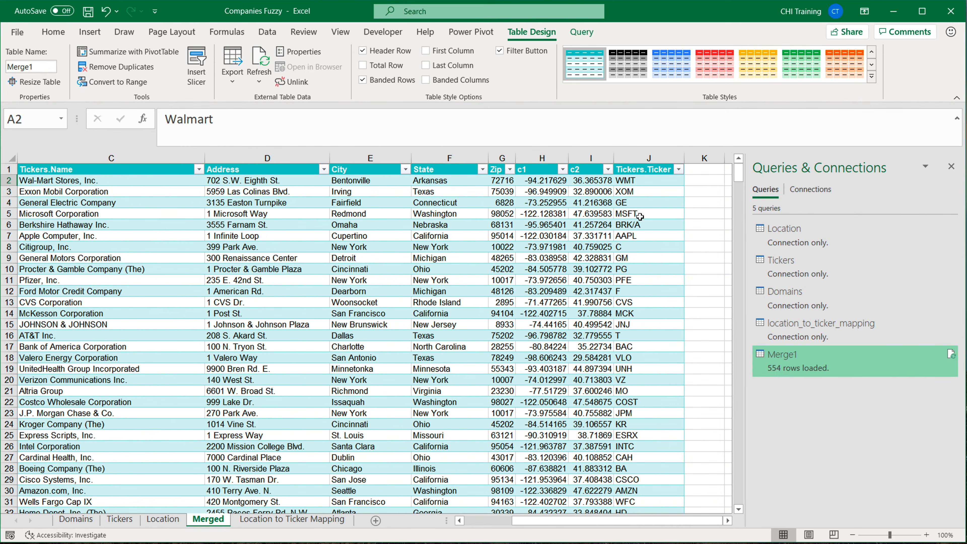
left_click_drag(630, 177, 647, 369)
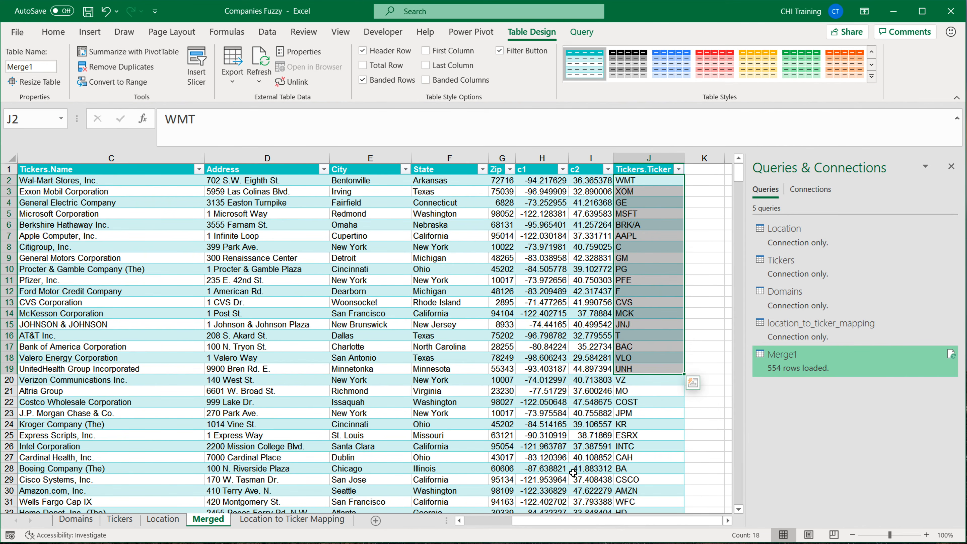
left_click(494, 522)
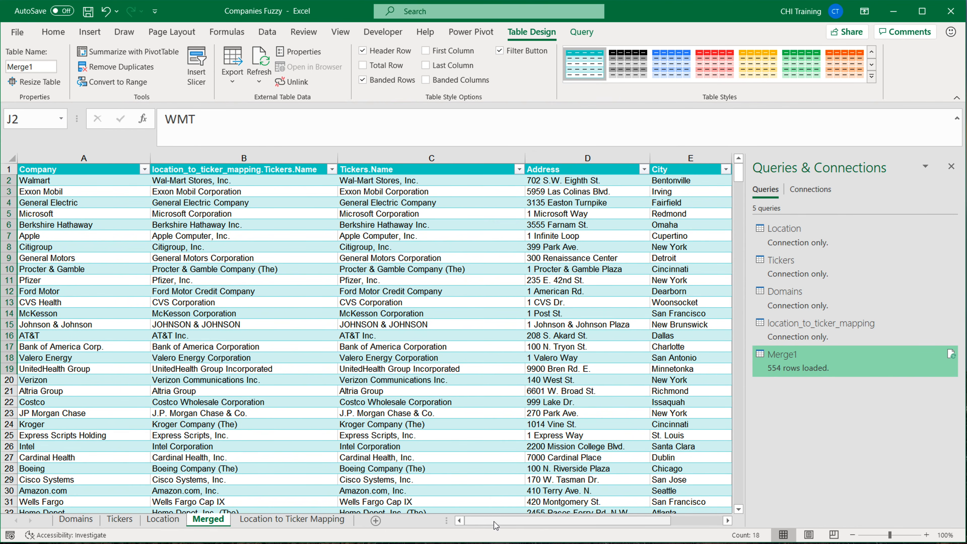